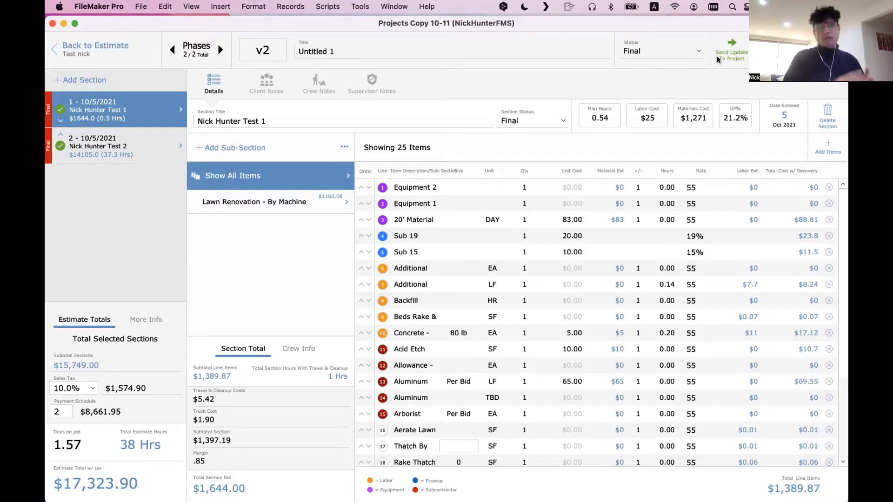
Examine the estimate's list of phases and the status options available for phase v2.
{"action": "left_click", "coordinate": [199, 41]}
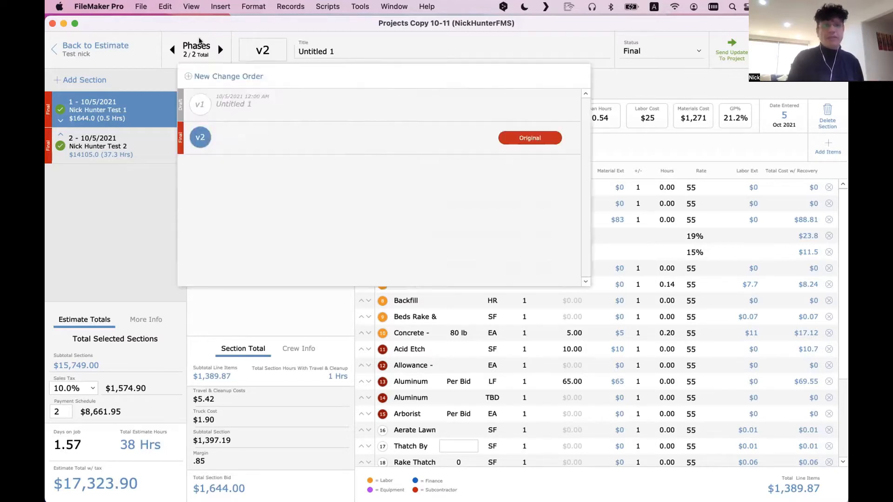
{"action": "left_click", "coordinate": [200, 41]}
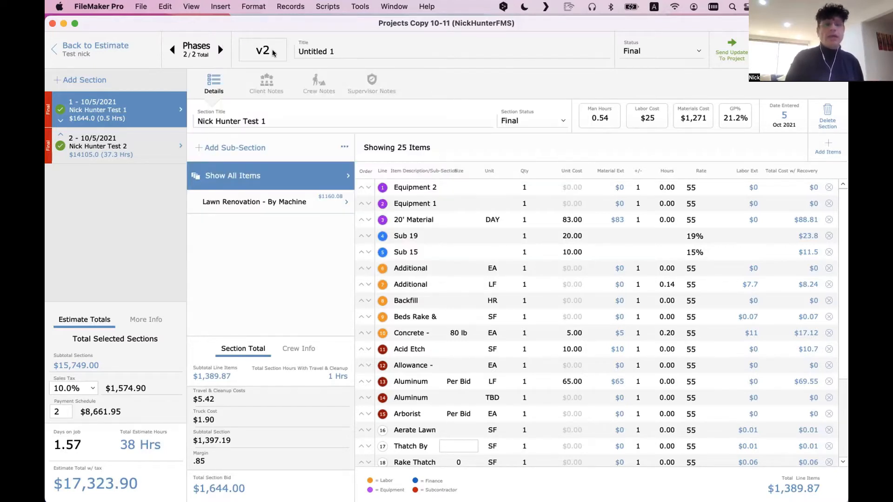
{"action": "left_click", "coordinate": [322, 50]}
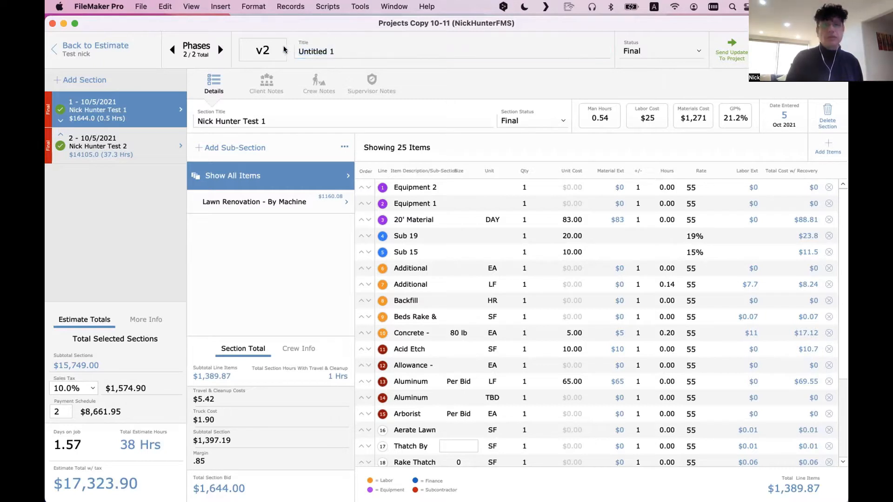
{"action": "left_click", "coordinate": [644, 50]}
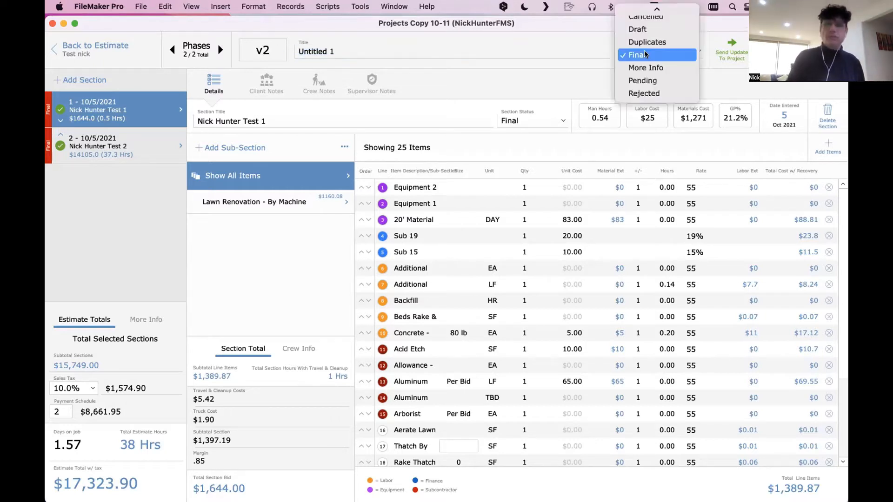
{"action": "left_click", "coordinate": [754, 75]}
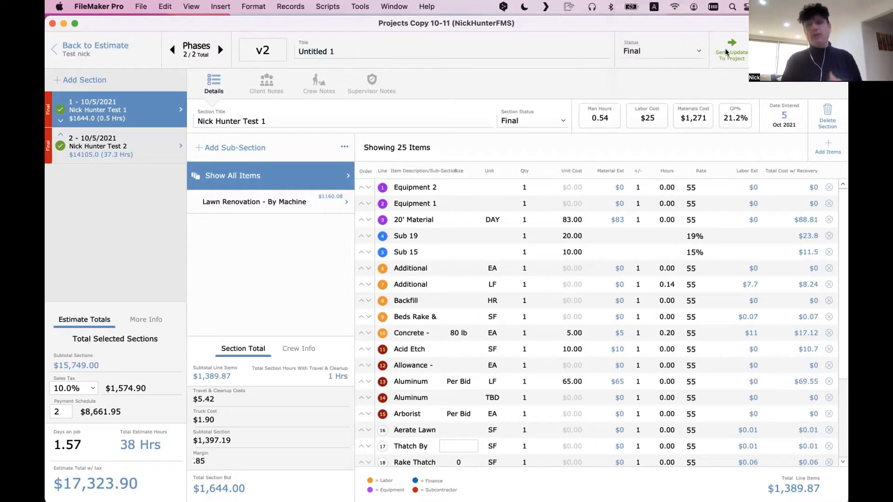
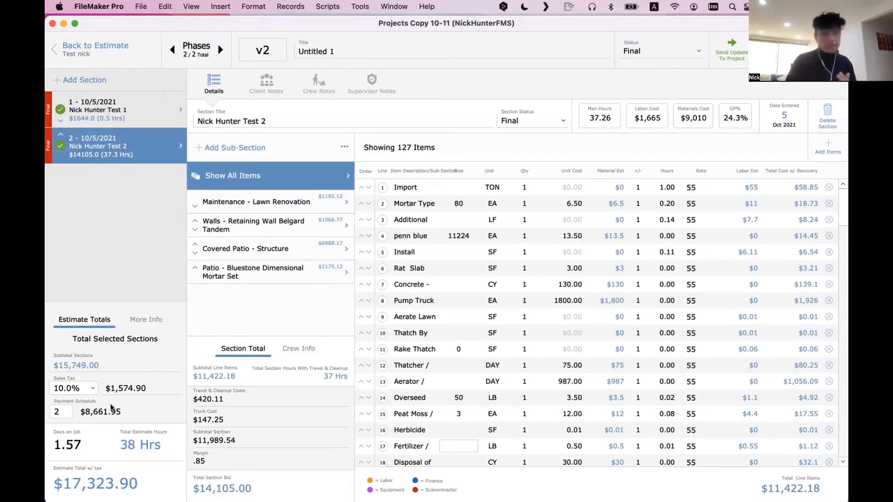
Open the estimate's first and second sections in turn, and look through the second section's client, crew and supervisor notes before returning to its details.
{"action": "left_click", "coordinate": [149, 117]}
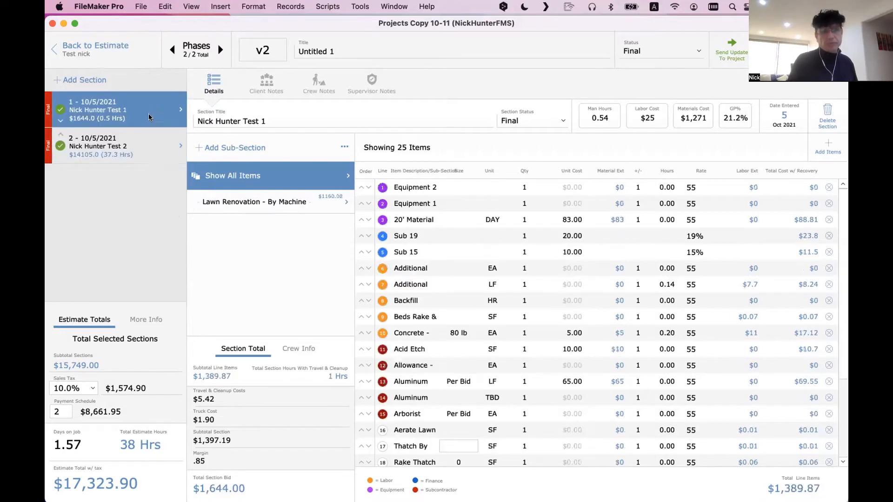
{"action": "left_click", "coordinate": [146, 140]}
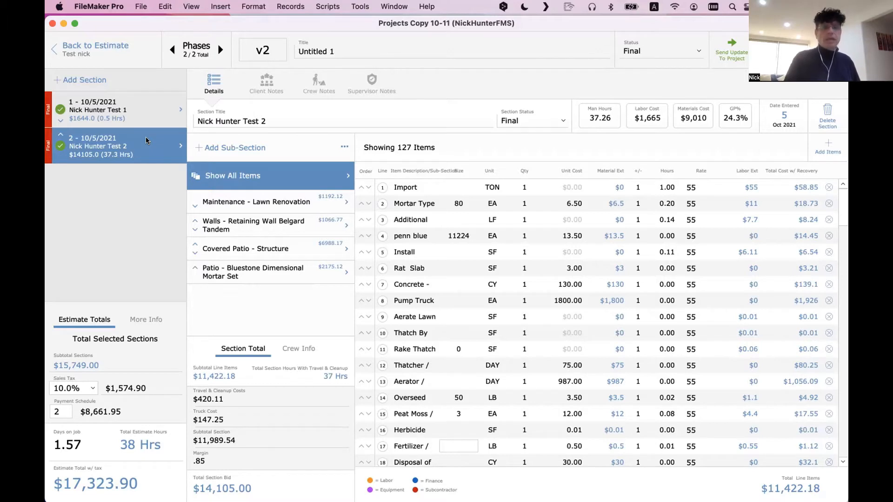
{"action": "left_click", "coordinate": [270, 86]}
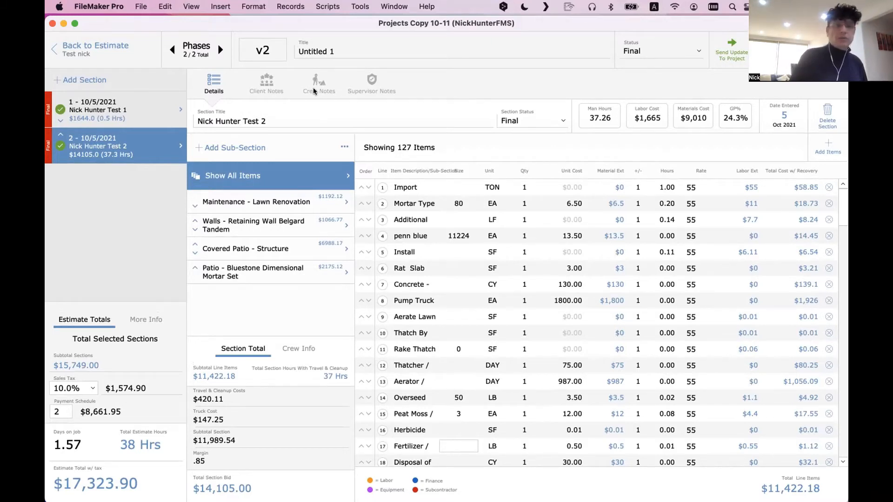
{"action": "left_click", "coordinate": [324, 86]}
{"action": "left_click", "coordinate": [369, 83]}
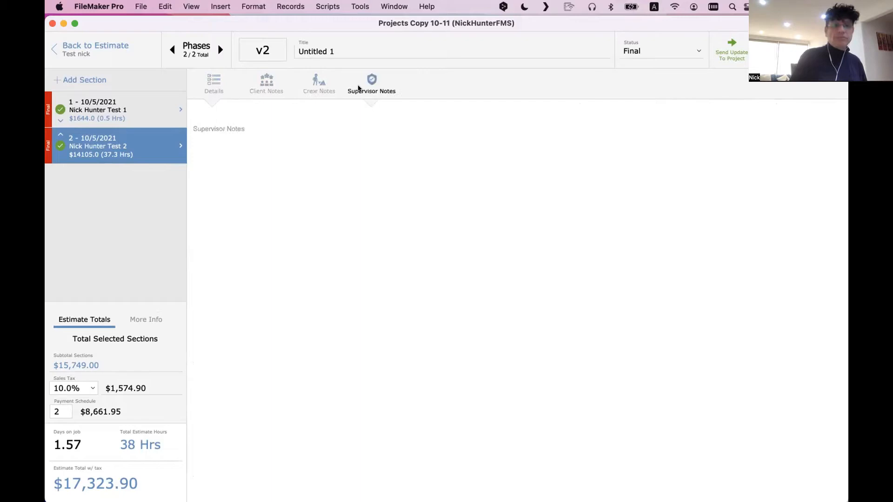
{"action": "left_click", "coordinate": [215, 88]}
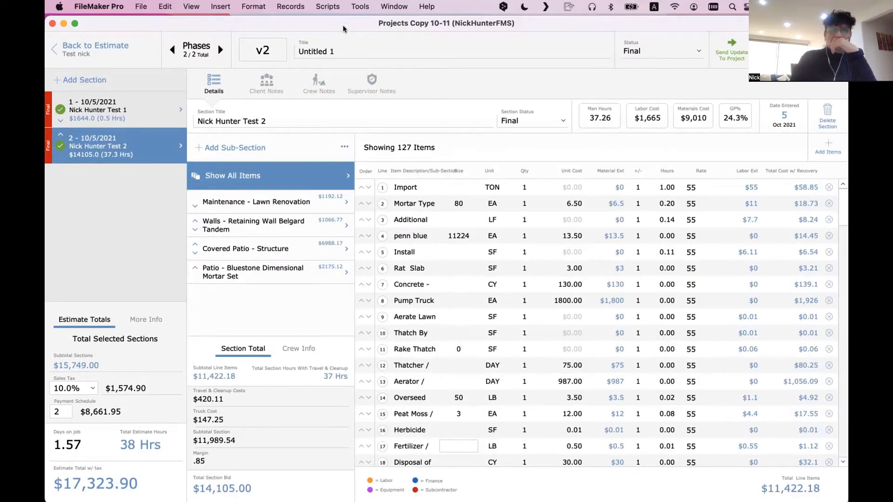
{"action": "left_click_drag", "start_coordinate": [342, 26], "coordinate": [334, 24]}
{"action": "left_click", "coordinate": [243, 80]}
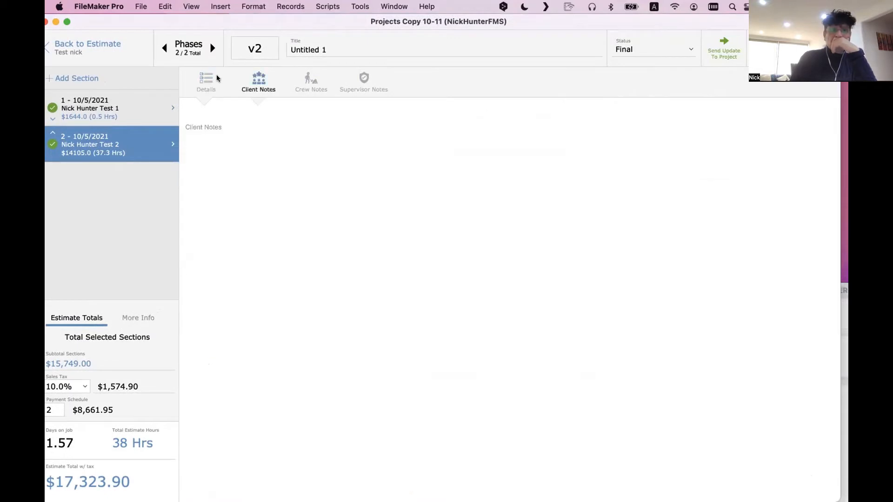
{"action": "left_click", "coordinate": [219, 100]}
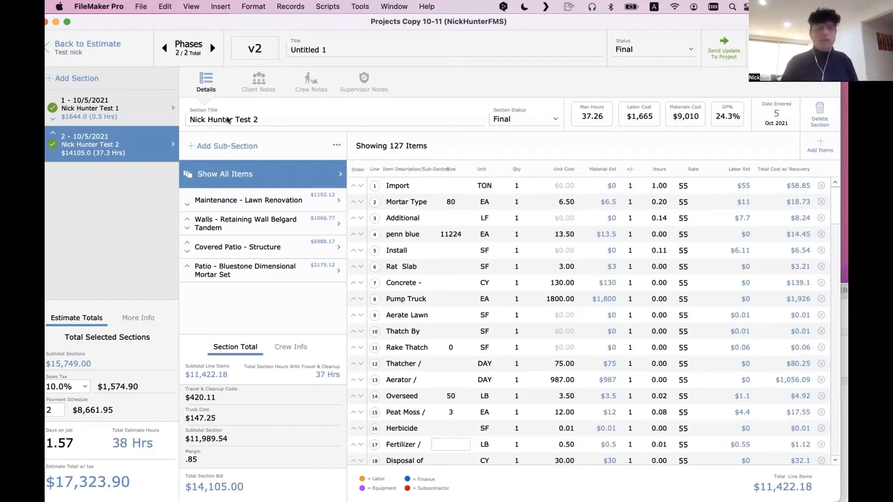
In Layout mode, move the tab pointer group under Details down over the section title, to about 269 pt left and 132 pt top.
{"action": "key", "text": "super+l"}
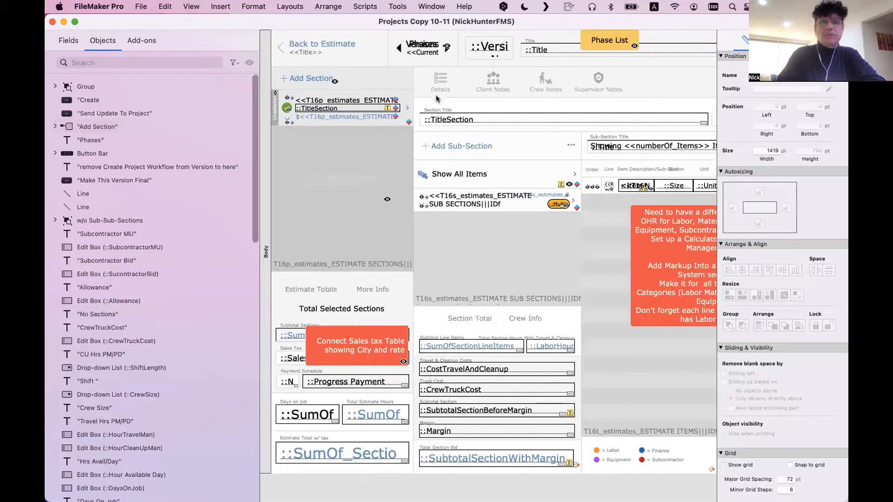
{"action": "left_click", "coordinate": [436, 95]}
{"action": "left_click", "coordinate": [439, 105]}
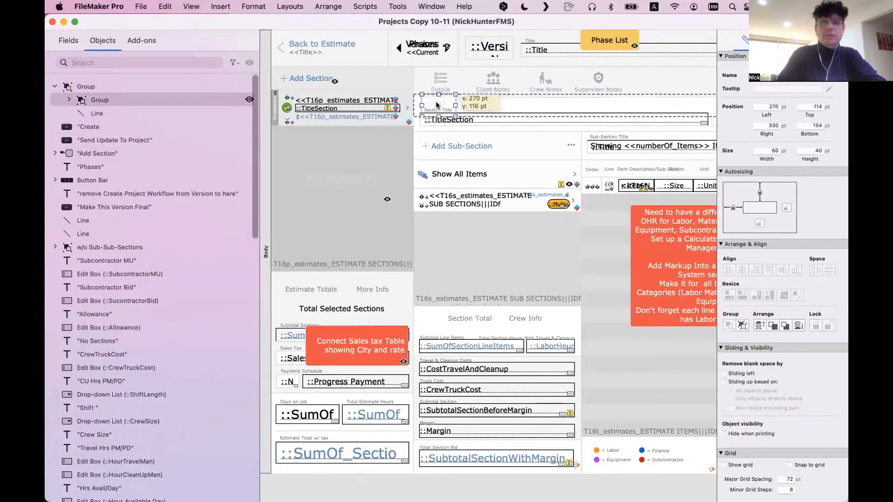
{"action": "key", "text": "super+c"}
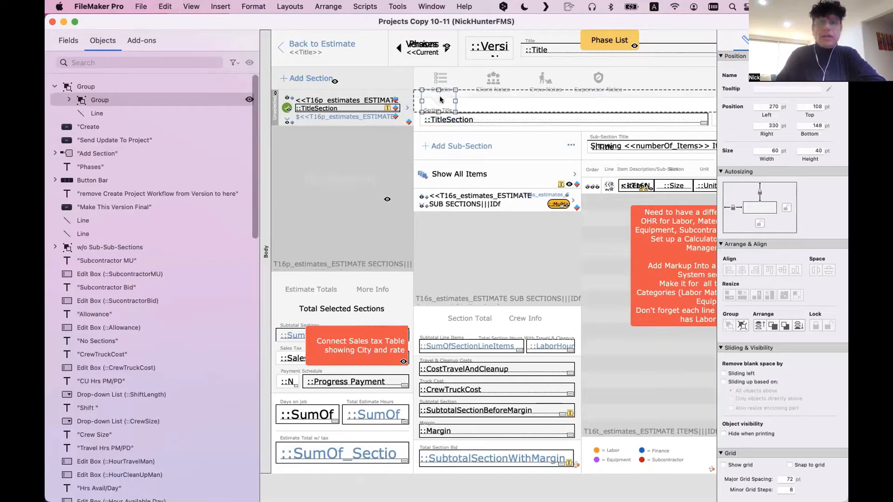
{"action": "left_click_drag", "start_coordinate": [442, 99], "coordinate": [442, 113]}
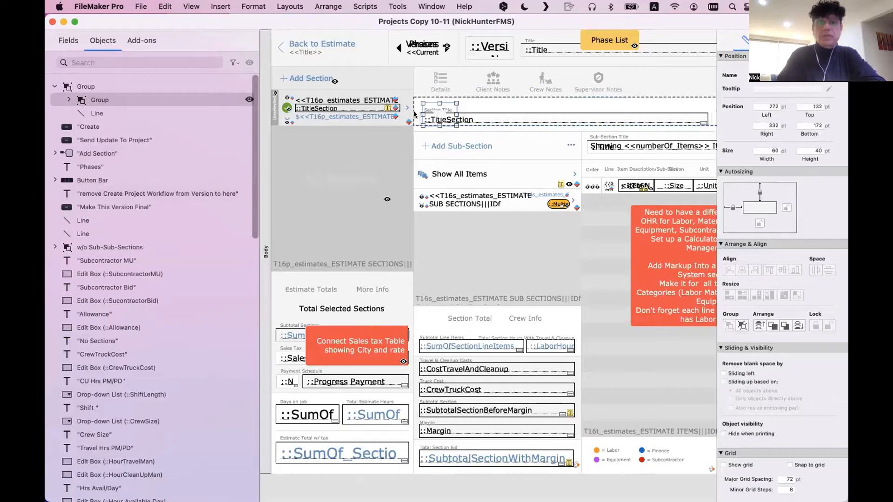
{"action": "left_click_drag", "start_coordinate": [436, 113], "coordinate": [433, 113]}
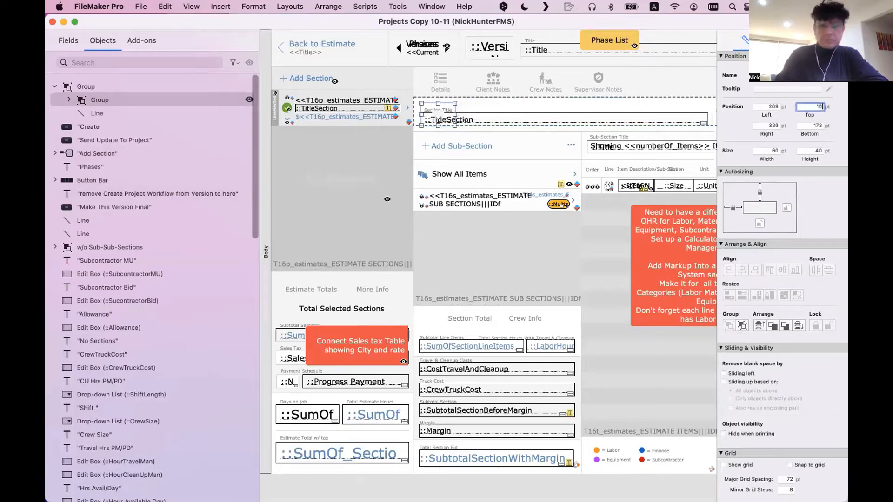
Set the tab pointer group's top position to 108 pt and return to Browse mode.
{"action": "type", "text": "108"}
{"action": "key", "text": "Return"}
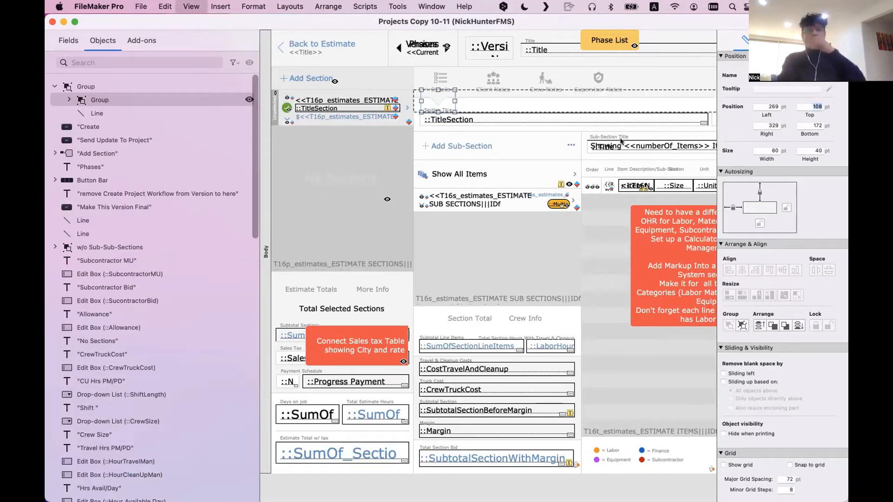
{"action": "left_click", "coordinate": [437, 113]}
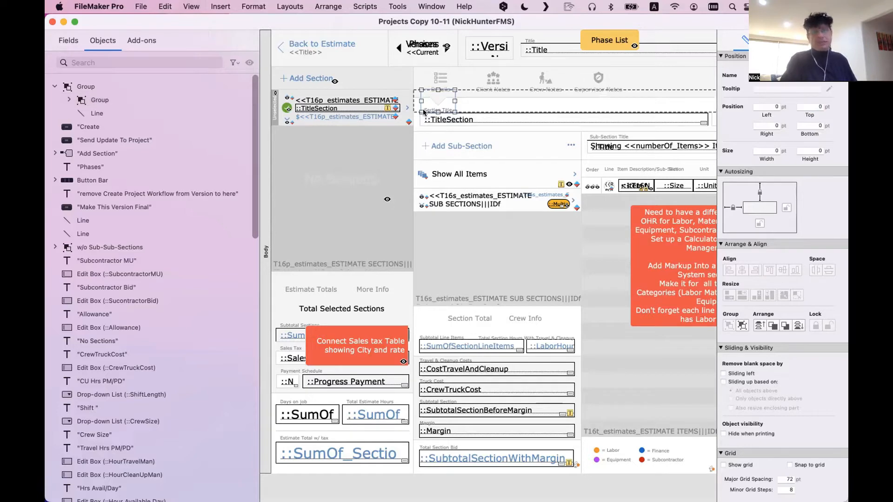
{"action": "key", "text": "super+b"}
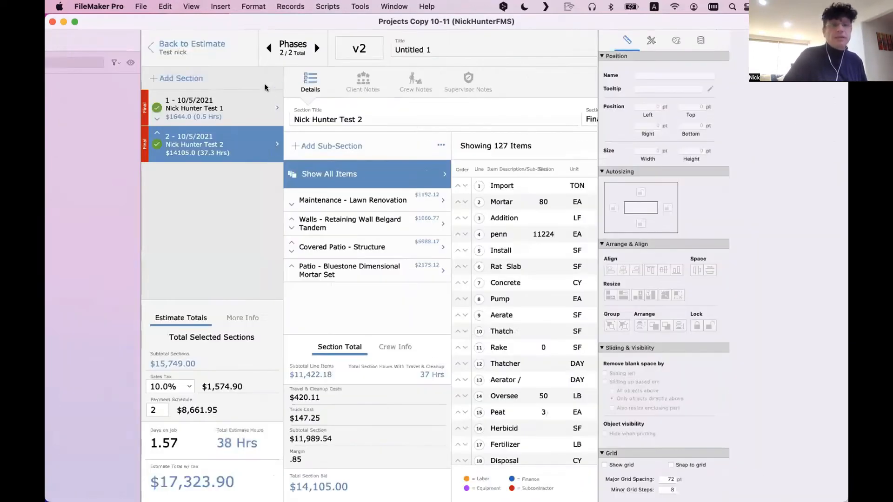
Check the tab pointer under the Crew Notes and Supervisor Notes tabs, ending back on the section details.
{"action": "left_click", "coordinate": [266, 83]}
{"action": "left_click", "coordinate": [228, 96]}
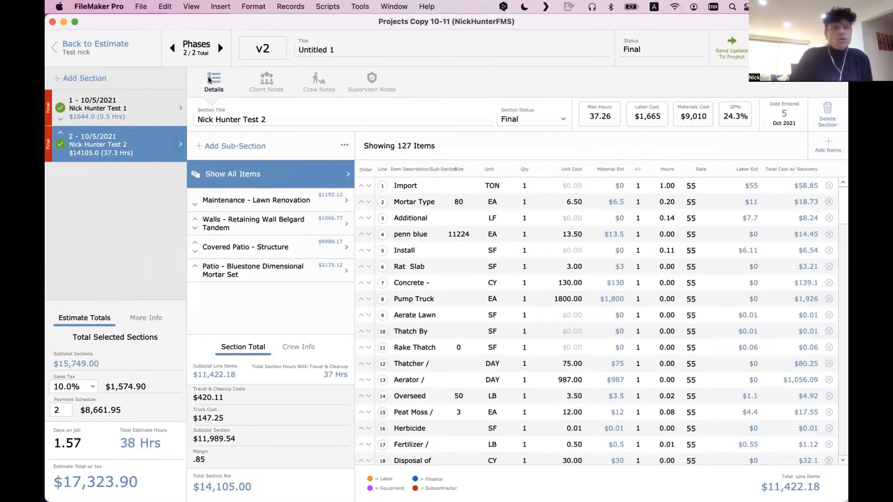
{"action": "left_click", "coordinate": [313, 82]}
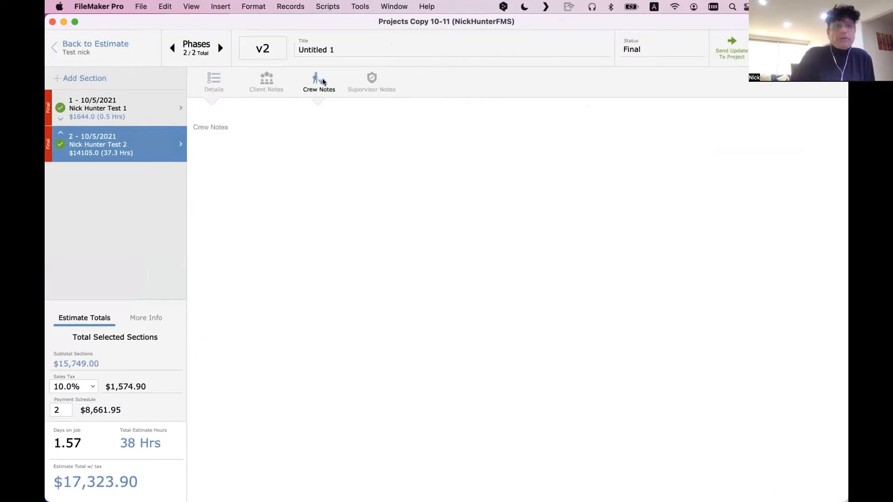
{"action": "left_click", "coordinate": [358, 91]}
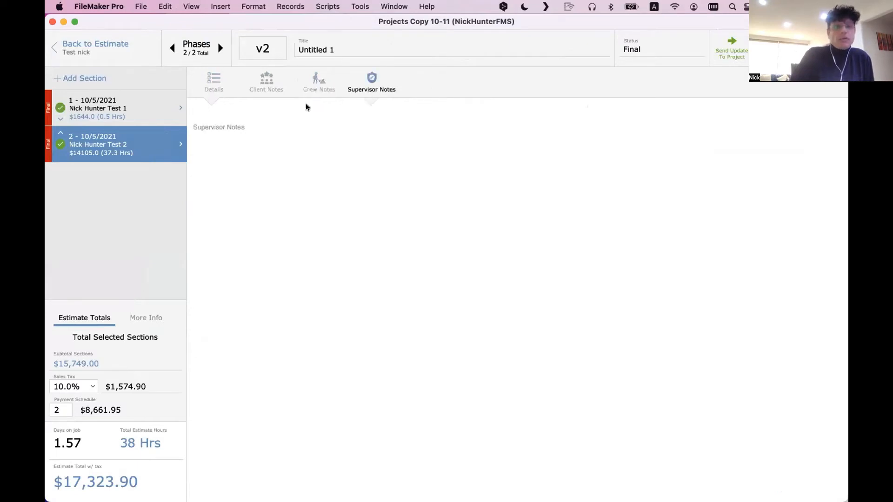
{"action": "left_click", "coordinate": [213, 107]}
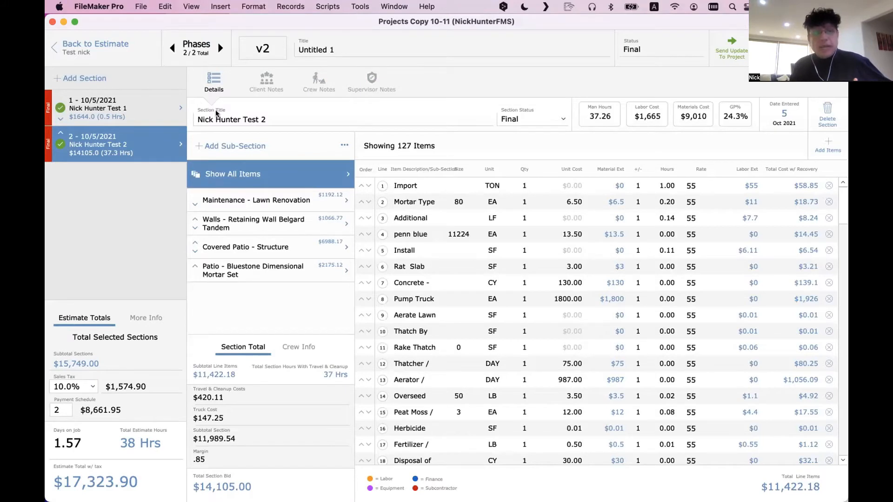
Append "sdnsdns" to the second section's title and commit the edit.
{"action": "left_click", "coordinate": [212, 118]}
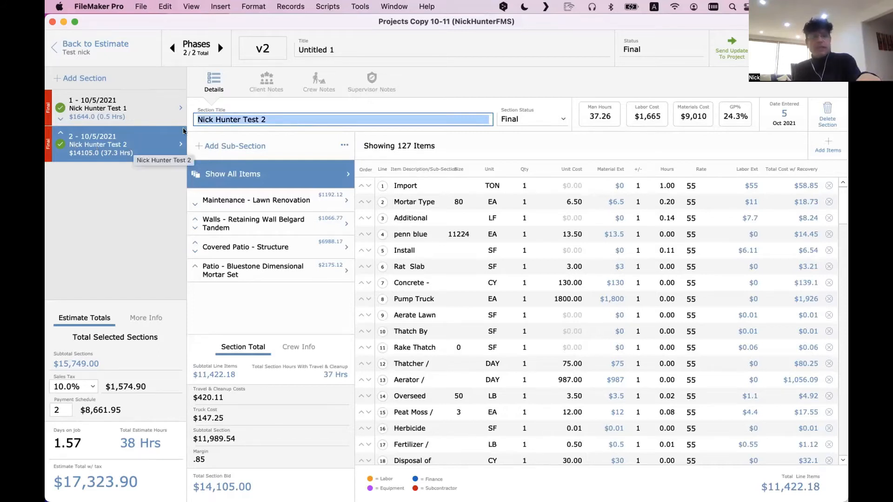
{"action": "left_click", "coordinate": [280, 120]}
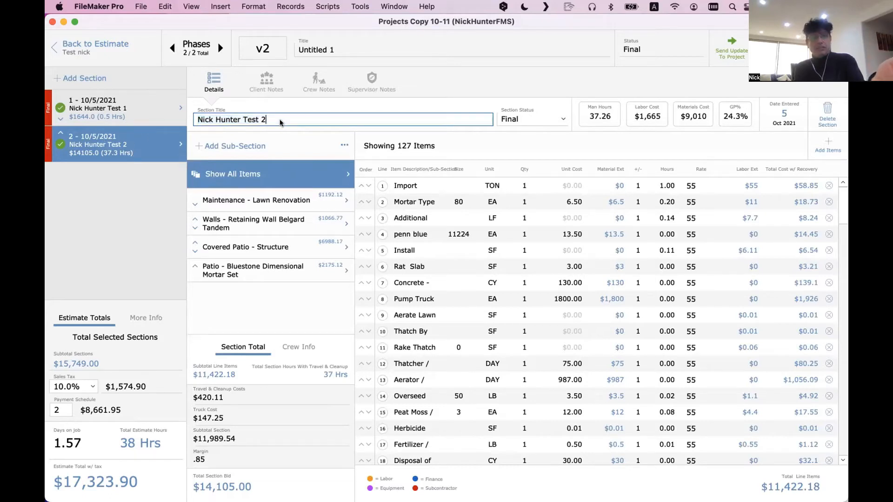
{"action": "type", "text": "sdnsdns"}
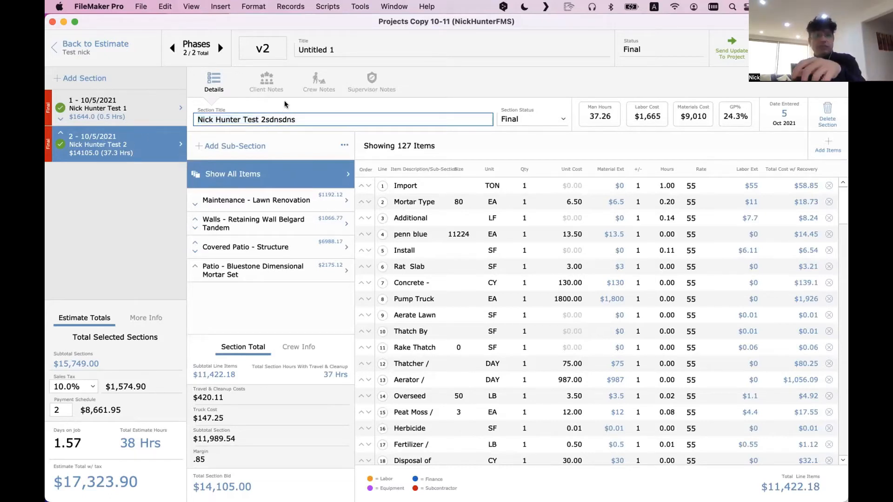
{"action": "left_click", "coordinate": [148, 130]}
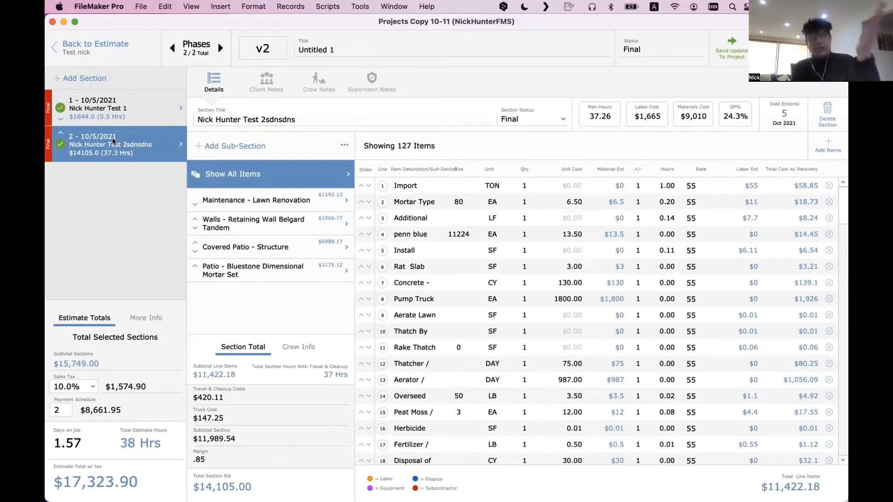
Remove the appended letters from the second section's title so it ends in "Test 2", and commit the edit.
{"action": "left_click", "coordinate": [294, 118]}
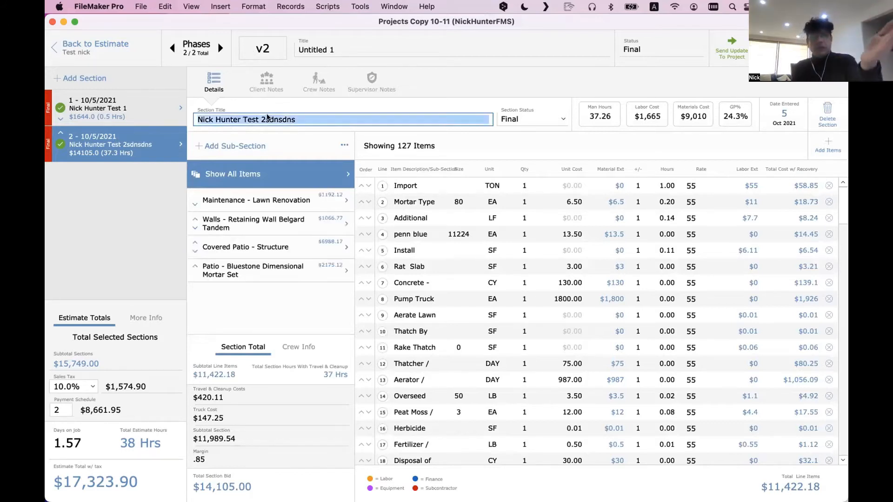
{"action": "left_click_drag", "start_coordinate": [259, 120], "coordinate": [281, 129]}
{"action": "key", "text": "BackSpace"}
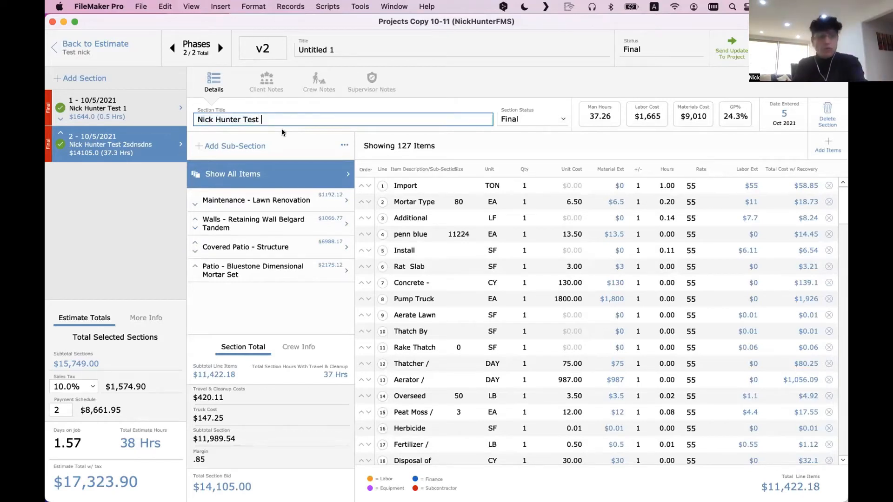
{"action": "type", "text": "2"}
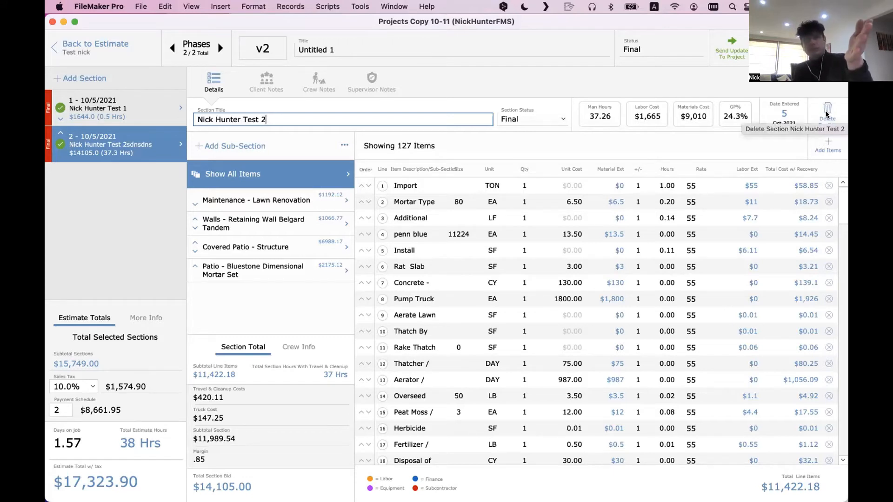
{"action": "left_click", "coordinate": [652, 82]}
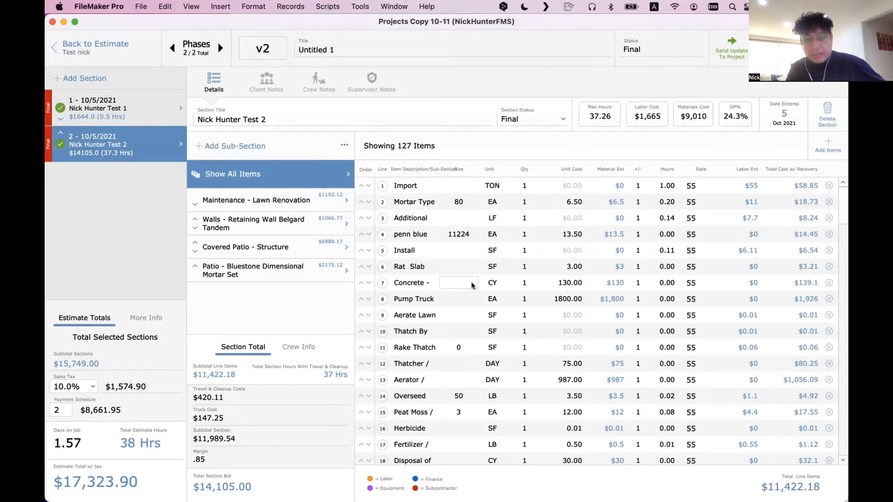
Look over the second section's full item list, and show only the items of the Maintenance - Lawn Renovation sub-section.
{"action": "scroll", "coordinate": [471, 285], "scroll_direction": "down", "scroll_amount": 5}
{"action": "scroll", "coordinate": [442, 209], "scroll_direction": "up", "scroll_amount": 5}
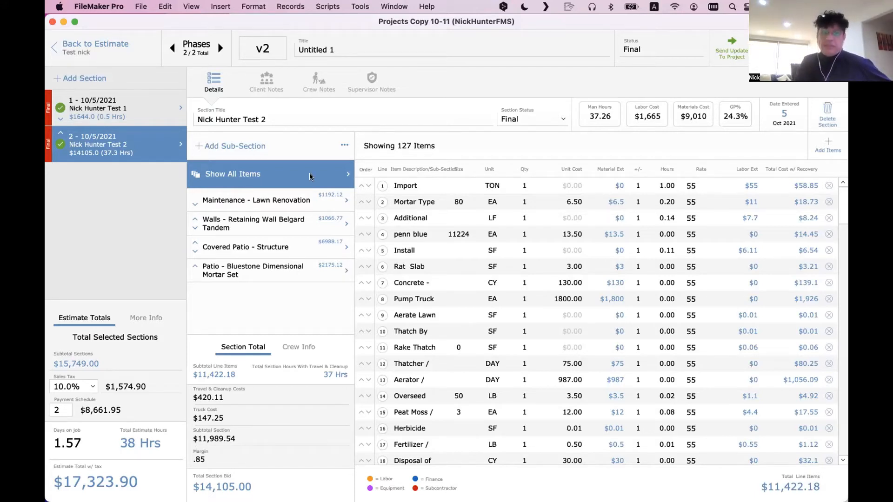
{"action": "left_click", "coordinate": [288, 201]}
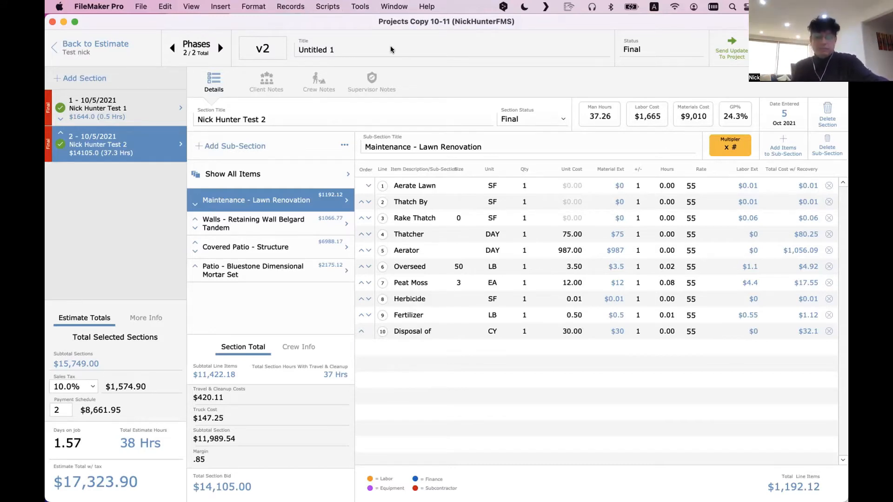
Switch to layout editing and create a new blank computer layout showing records from T16_ESTIMATES.
{"action": "key", "text": "super+l"}
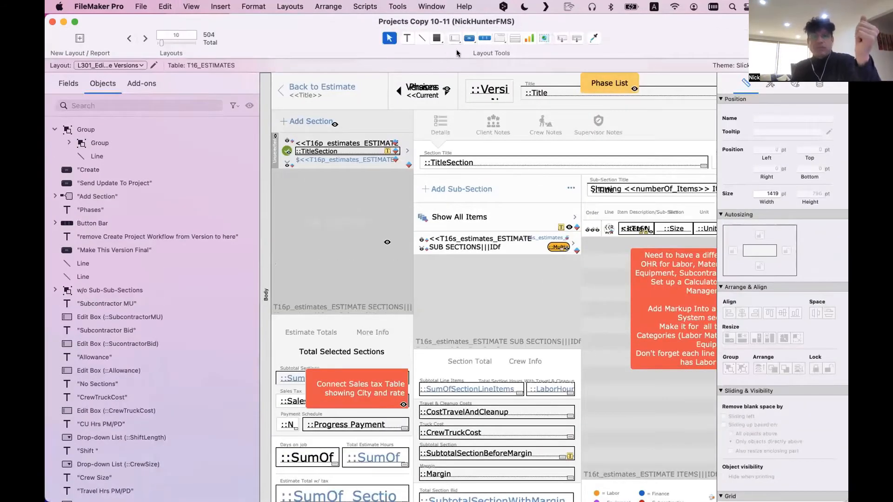
{"action": "left_click", "coordinate": [79, 39]}
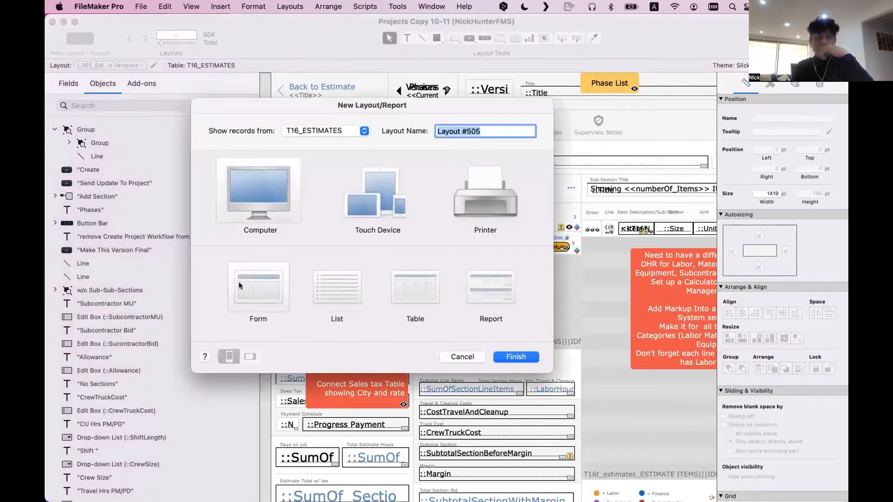
{"action": "left_click", "coordinate": [516, 358]}
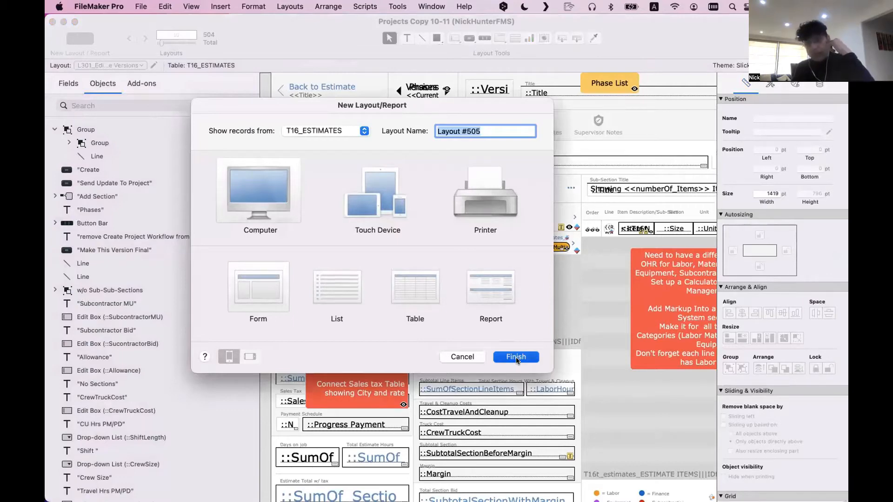
{"action": "left_click", "coordinate": [516, 357]}
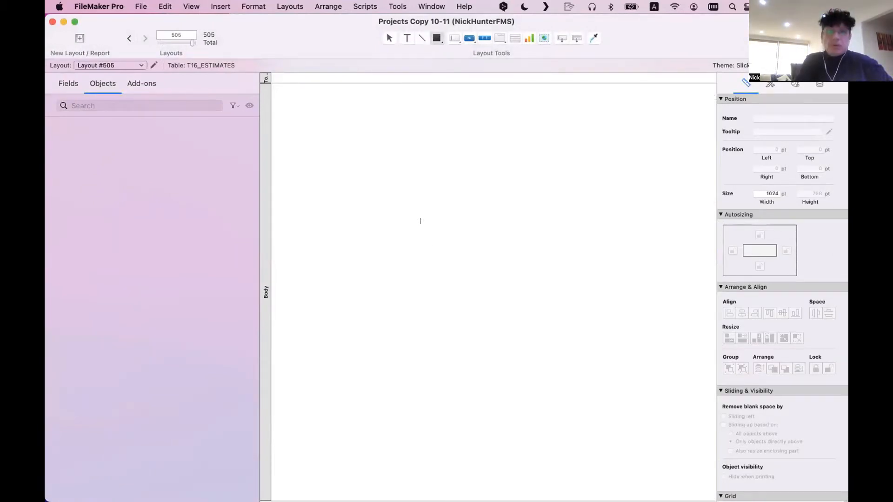
Draw a tall rectangle about 186 by 486 pt and a small rectangle beside its upper right corner.
{"action": "mouse_move", "coordinate": [341, 129]}
{"action": "left_mouse_down"}
{"action": "mouse_move", "coordinate": [524, 367]}
{"action": "mouse_move", "coordinate": [470, 423]}
{"action": "mouse_move", "coordinate": [481, 334]}
{"action": "mouse_move", "coordinate": [456, 379]}
{"action": "mouse_move", "coordinate": [458, 365]}
{"action": "mouse_move", "coordinate": [473, 392]}
{"action": "mouse_move", "coordinate": [445, 400]}
{"action": "left_mouse_up"}
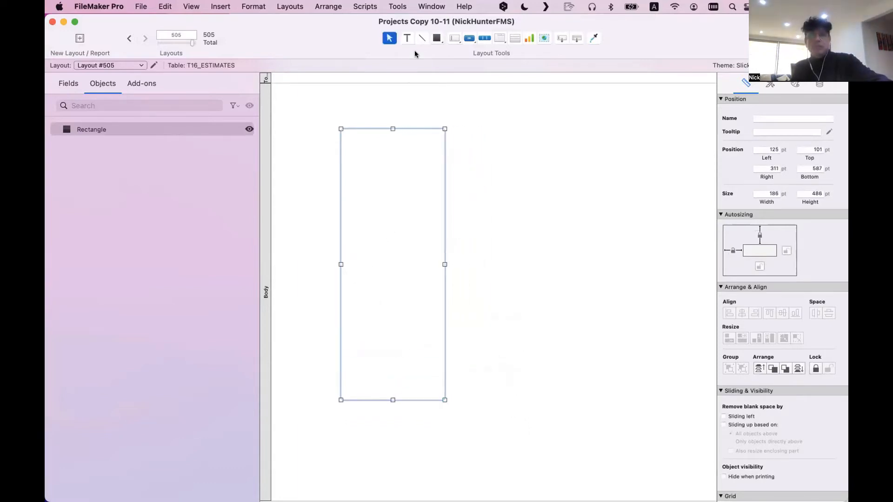
{"action": "left_click", "coordinate": [436, 38]}
{"action": "left_click_drag", "start_coordinate": [457, 128], "coordinate": [503, 189]}
Remove the border and corner rounding where the two rectangles meet, and butt the small one against the tall one's right edge.
{"action": "left_click", "coordinate": [396, 182]}
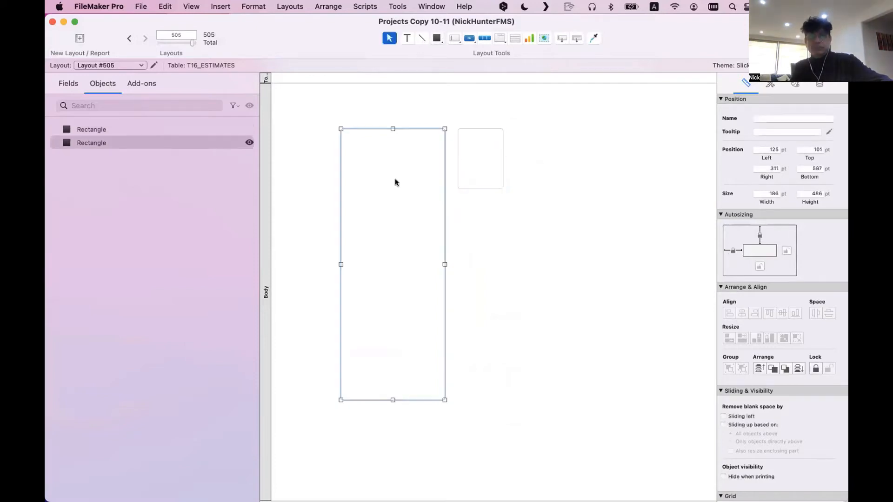
{"action": "left_click", "coordinate": [794, 85]}
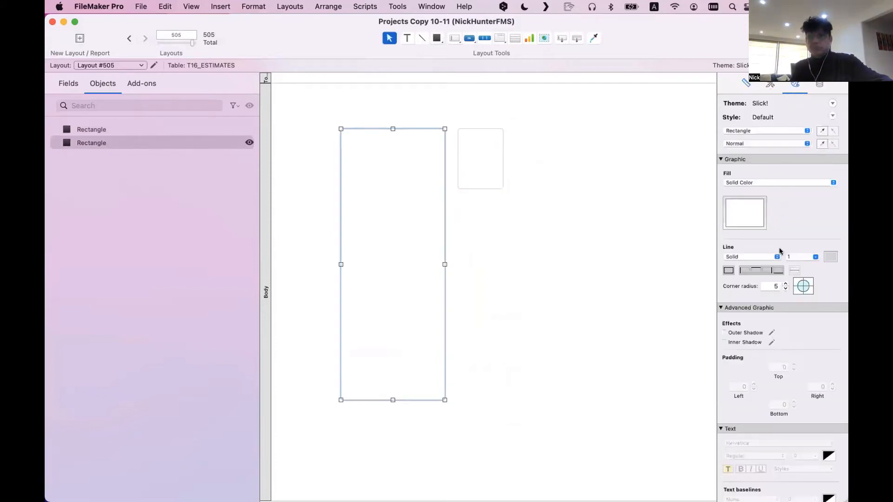
{"action": "left_click", "coordinate": [767, 271]}
{"action": "left_click_drag", "start_coordinate": [480, 158], "coordinate": [467, 159]}
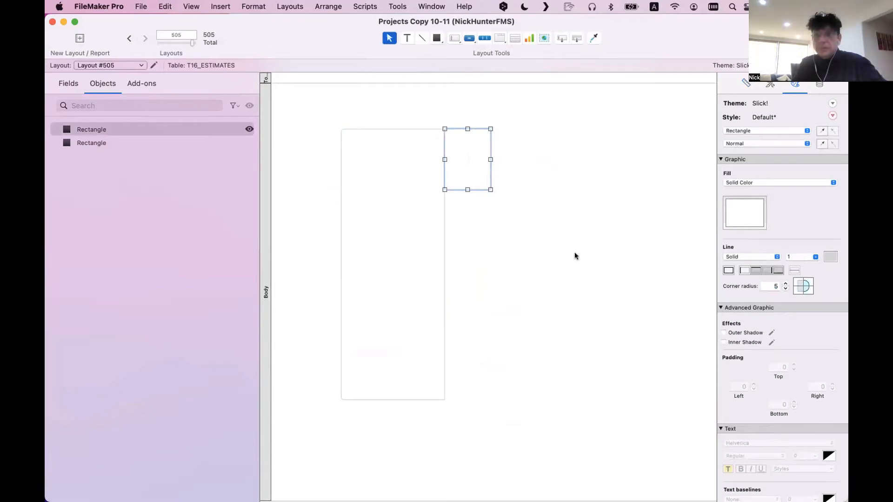
Enlarge the small rectangle into a wide main panel matching the tall rectangle's full height.
{"action": "left_click", "coordinate": [543, 250]}
{"action": "scroll", "coordinate": [540, 245], "scroll_direction": "right", "scroll_amount": 5}
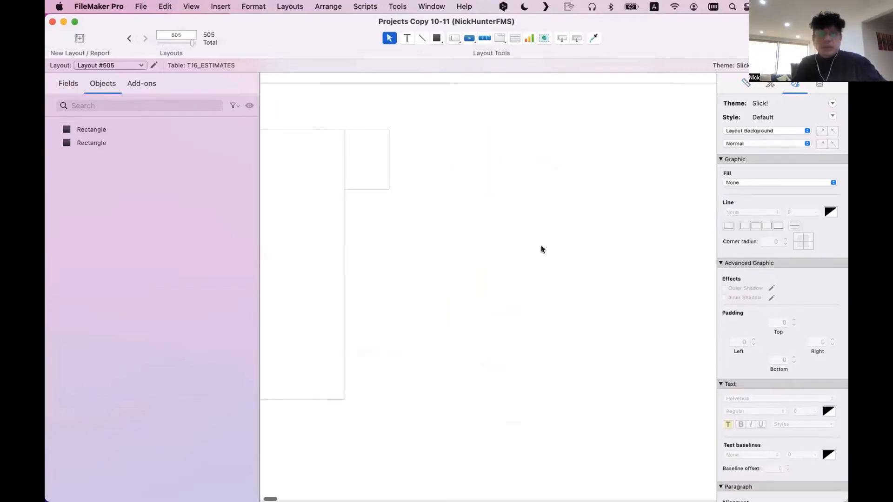
{"action": "left_click", "coordinate": [380, 182]}
{"action": "left_click_drag", "start_coordinate": [381, 185], "coordinate": [666, 398]}
{"action": "left_click", "coordinate": [645, 413]}
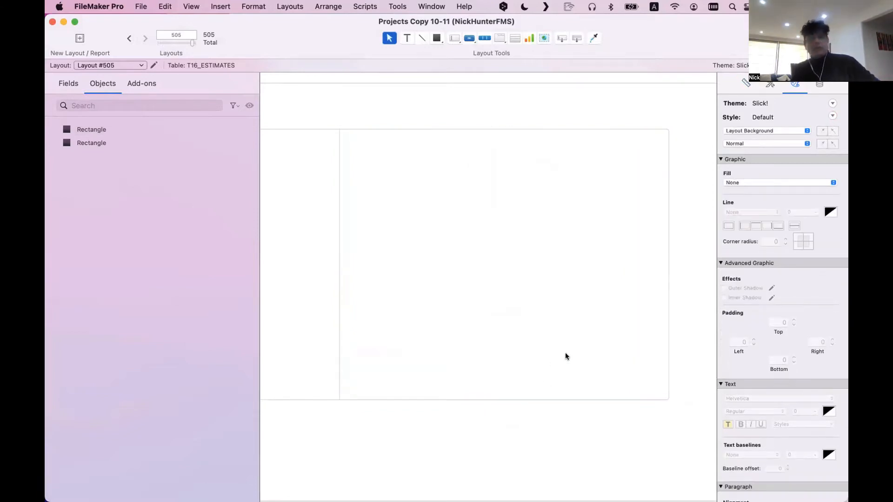
{"action": "scroll", "coordinate": [565, 353], "scroll_direction": "left", "scroll_amount": 2}
{"action": "scroll", "coordinate": [565, 356], "scroll_direction": "left", "scroll_amount": 1}
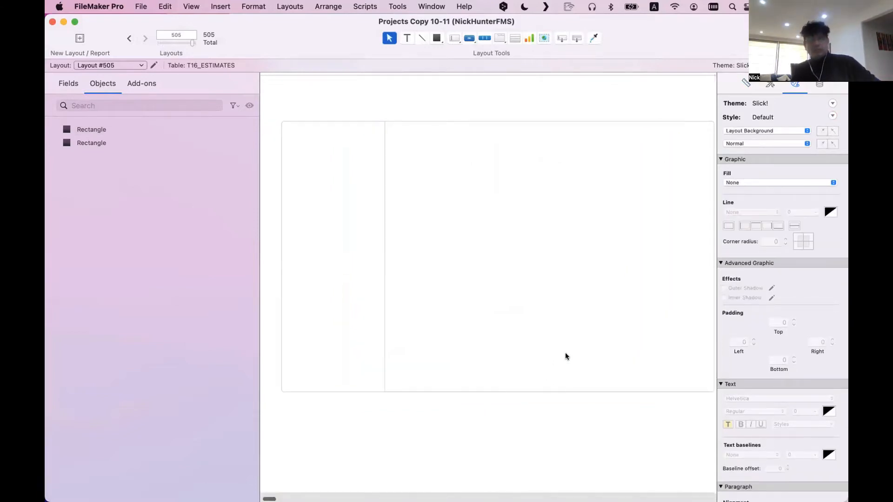
Draw a tall rectangle inside the main panel near its left edge, and keep only its left corners rounded.
{"action": "left_click", "coordinate": [437, 38]}
{"action": "mouse_move", "coordinate": [394, 139]}
{"action": "left_mouse_down"}
{"action": "mouse_move", "coordinate": [458, 253]}
{"action": "mouse_move", "coordinate": [485, 382]}
{"action": "left_mouse_up"}
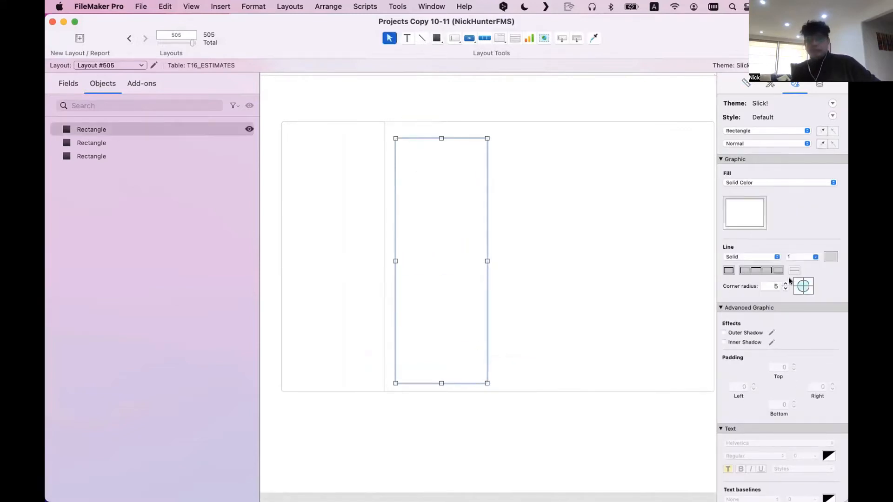
{"action": "left_click", "coordinate": [802, 291]}
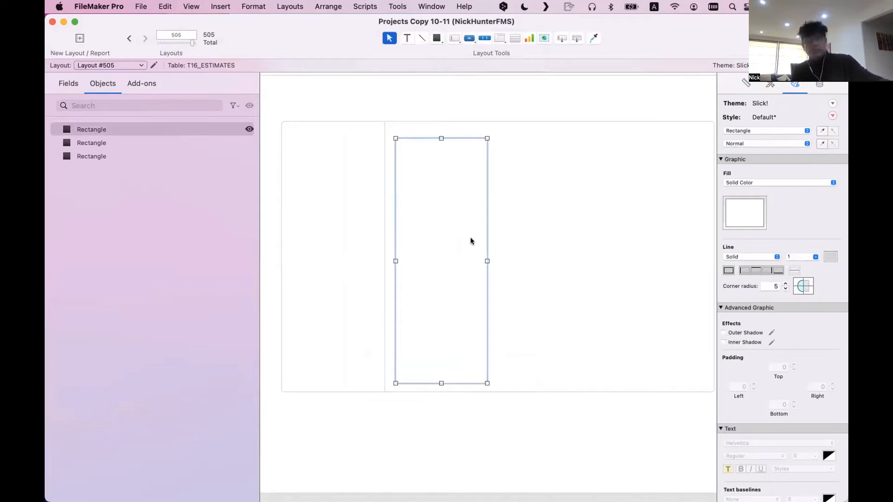
Duplicate the inner rectangle to its right, round only the copy's right corners, and remove the copy's left border.
{"action": "left_click_drag", "start_coordinate": [450, 235], "coordinate": [548, 227]}
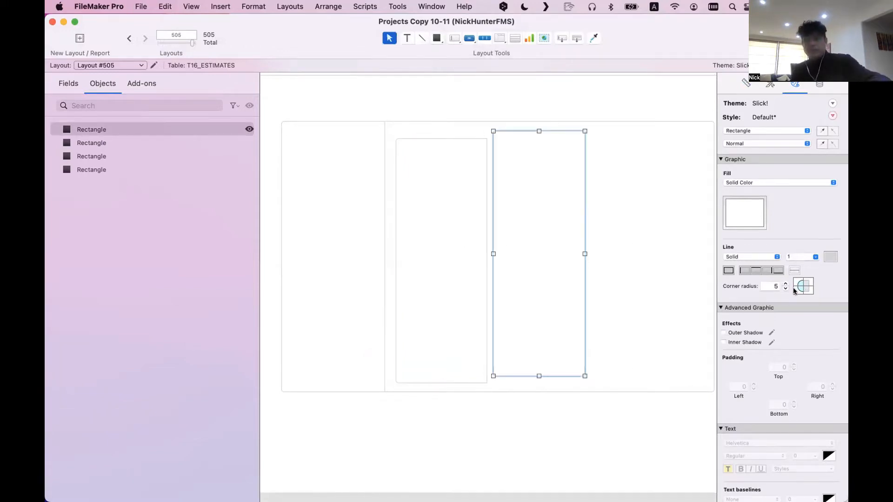
{"action": "left_click", "coordinate": [808, 282]}
{"action": "left_click", "coordinate": [808, 290]}
{"action": "left_click", "coordinate": [797, 290]}
{"action": "left_click", "coordinate": [796, 280]}
{"action": "left_click", "coordinate": [742, 270]}
Align the copy flush with the inner rectangle's right edge, and widen it across most of the main panel.
{"action": "left_click", "coordinate": [583, 251]}
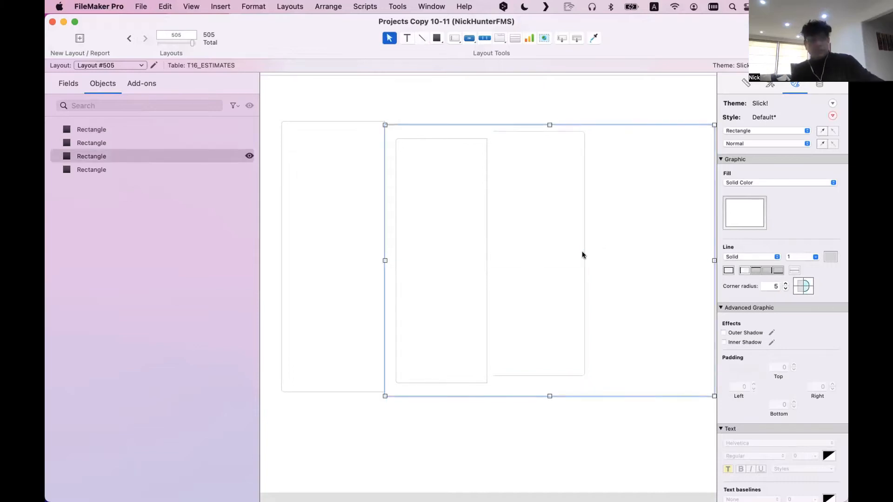
{"action": "left_click_drag", "start_coordinate": [554, 212], "coordinate": [552, 217]}
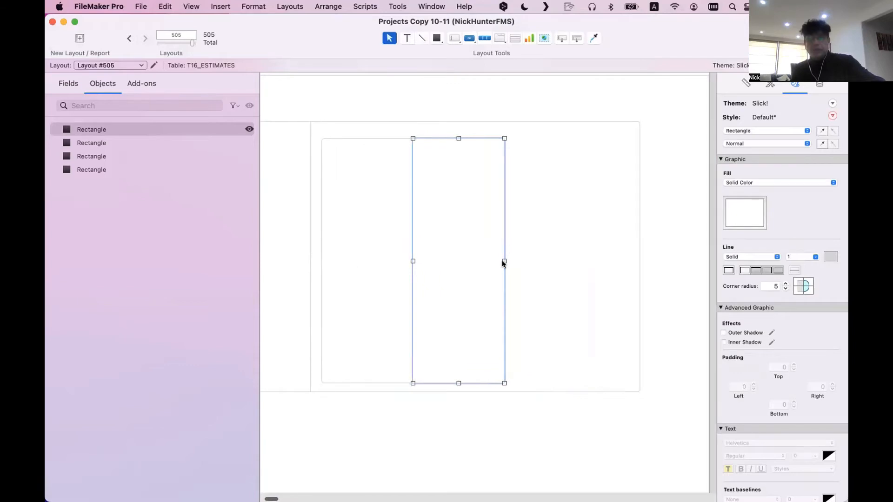
{"action": "left_click_drag", "start_coordinate": [500, 259], "coordinate": [619, 275]}
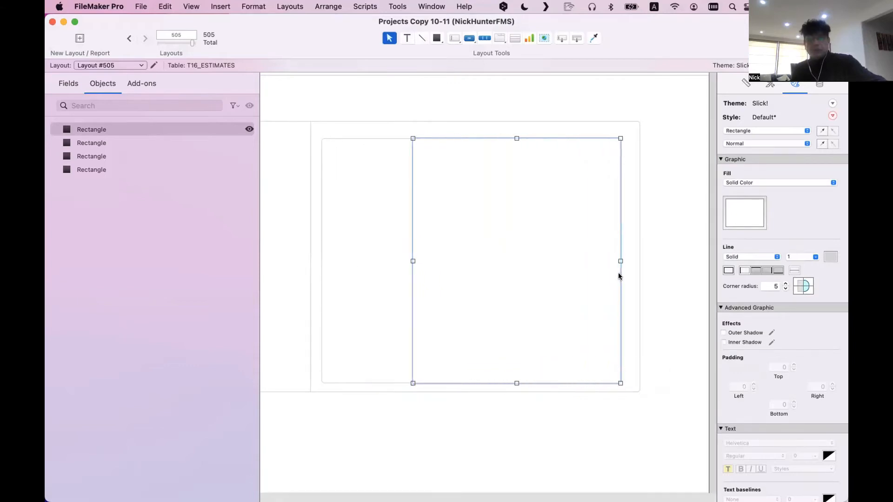
{"action": "left_click", "coordinate": [542, 273]}
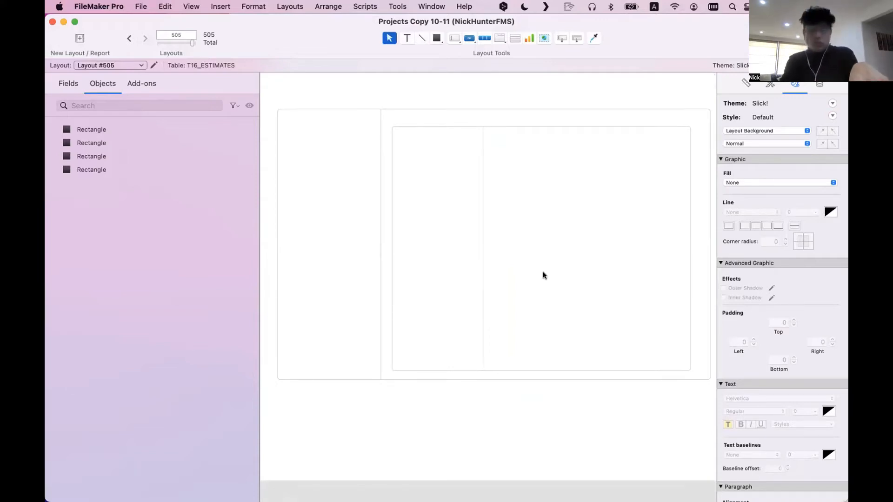
Shorten both inner rectangles from their upper edges to leave room above them inside the main panel.
{"action": "left_click", "coordinate": [419, 256]}
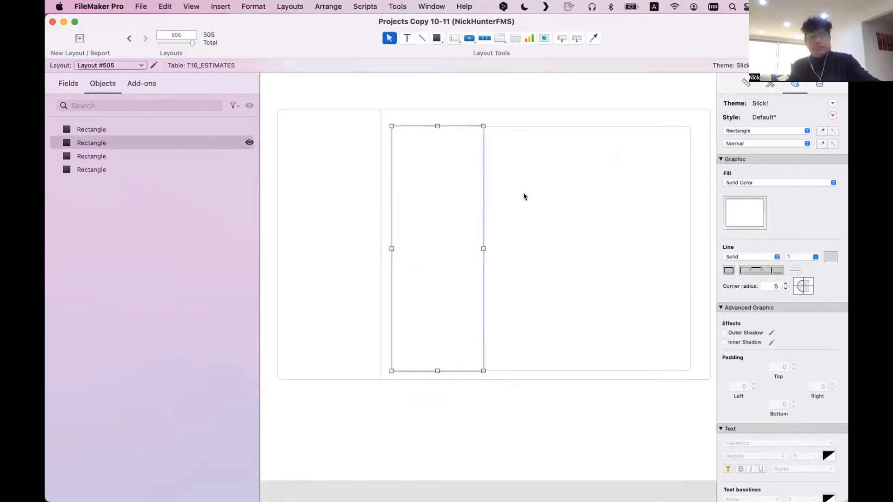
{"action": "left_click", "coordinate": [524, 149], "text": "shift"}
{"action": "left_click_drag", "start_coordinate": [541, 125], "coordinate": [539, 157]}
{"action": "left_click", "coordinate": [493, 104]}
Draw a wide header rectangle above the two inner panels, and widen the right inner panel to match the header's right edge.
{"action": "left_click_drag", "start_coordinate": [444, 58], "coordinate": [444, 58]}
{"action": "left_click", "coordinate": [436, 39]}
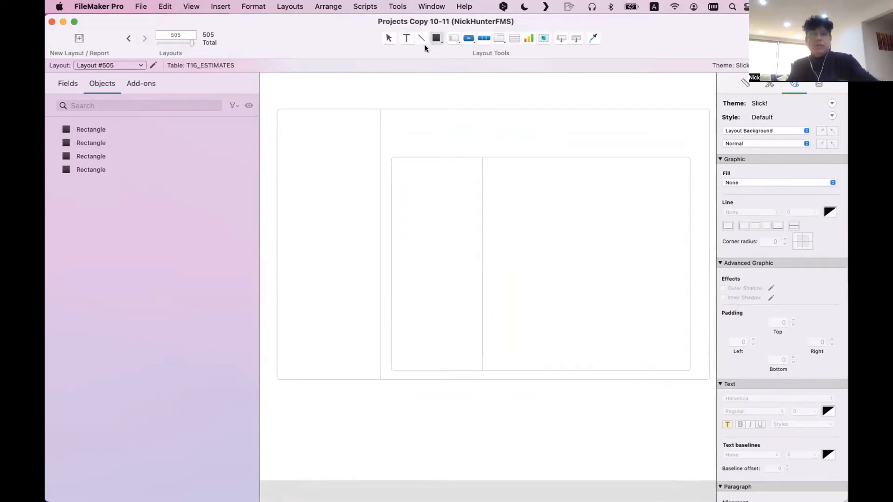
{"action": "mouse_move", "coordinate": [391, 118]}
{"action": "left_mouse_down"}
{"action": "mouse_move", "coordinate": [618, 149]}
{"action": "mouse_move", "coordinate": [700, 147]}
{"action": "left_mouse_up"}
{"action": "left_click", "coordinate": [670, 216]}
{"action": "left_click_drag", "start_coordinate": [690, 263], "coordinate": [700, 263]}
{"action": "left_click", "coordinate": [601, 389]}
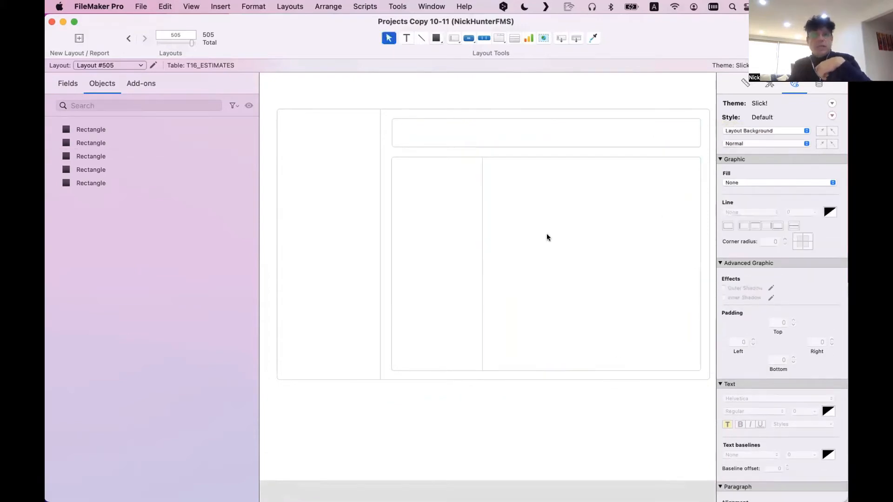
Paste a copy of the header rectangle and narrow it to fit inside the top of the right inner panel.
{"action": "key", "text": "super+v"}
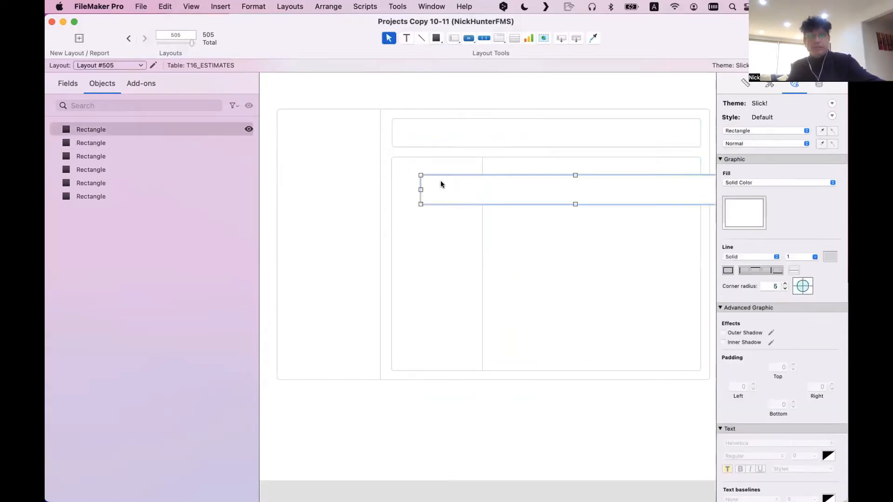
{"action": "left_click_drag", "start_coordinate": [421, 190], "coordinate": [505, 172]}
{"action": "scroll", "coordinate": [505, 171], "scroll_direction": "right", "scroll_amount": 3}
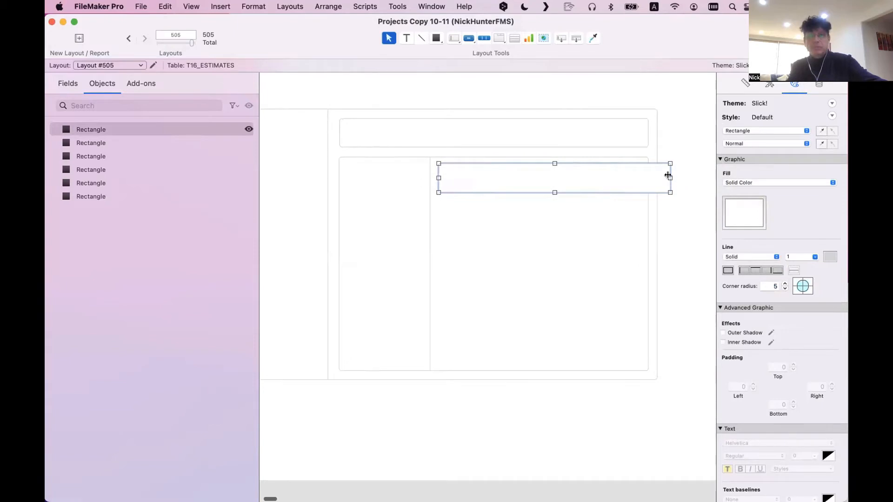
{"action": "left_click_drag", "start_coordinate": [667, 176], "coordinate": [639, 176]}
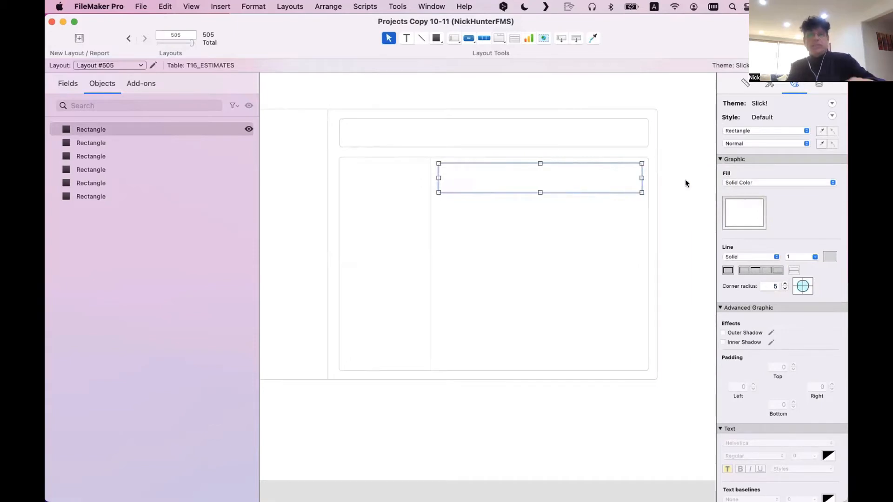
{"action": "left_click", "coordinate": [686, 183]}
{"action": "scroll", "coordinate": [601, 189], "scroll_direction": "left", "scroll_amount": 2}
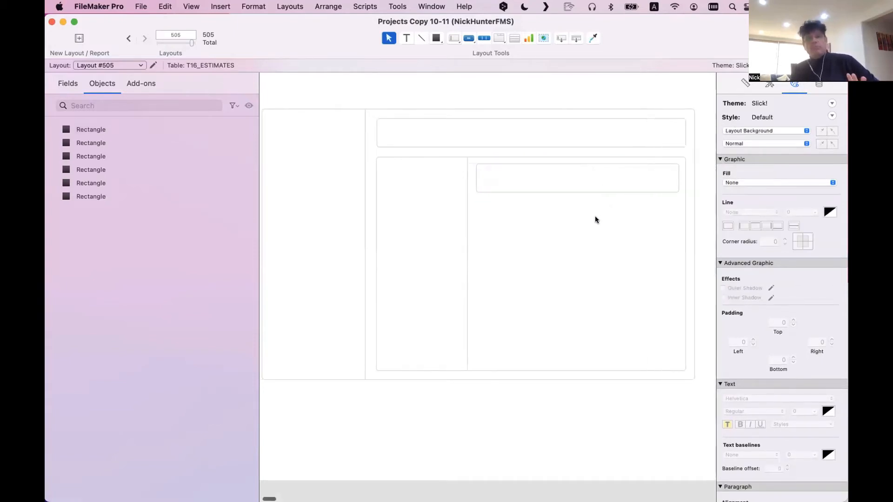
{"action": "scroll", "coordinate": [595, 215], "scroll_direction": "left", "scroll_amount": 1}
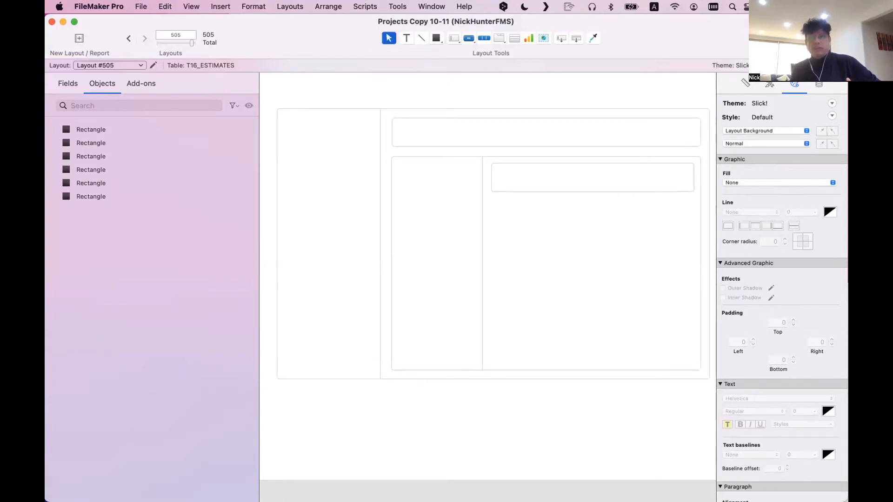
Hide the formatting inspector and draw a new button above the left panel.
{"action": "left_click", "coordinate": [829, 38]}
{"action": "left_click_drag", "start_coordinate": [713, 139], "coordinate": [817, 148]}
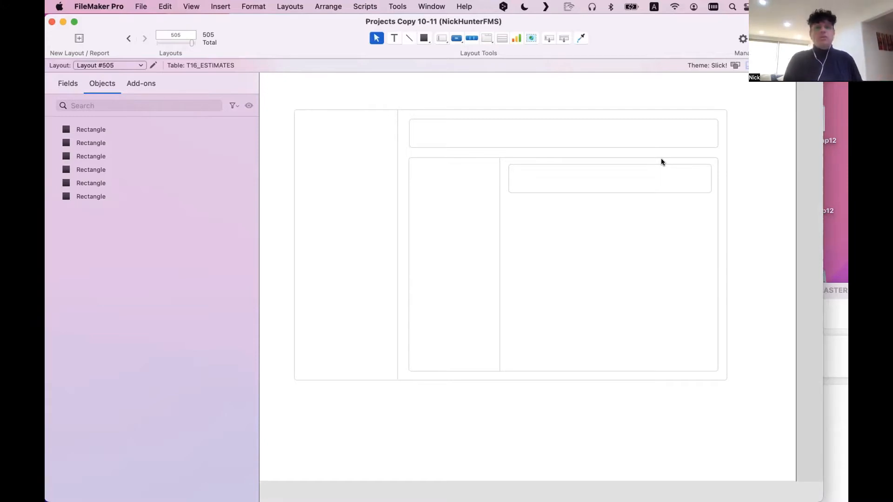
{"action": "scroll", "coordinate": [663, 161], "scroll_direction": "left", "scroll_amount": 1}
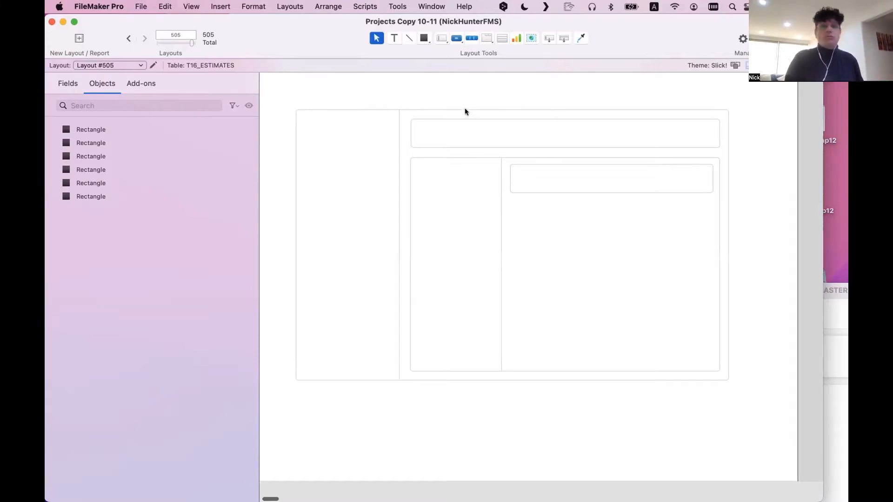
{"action": "left_click", "coordinate": [456, 38]}
{"action": "left_click_drag", "start_coordinate": [293, 82], "coordinate": [370, 100]}
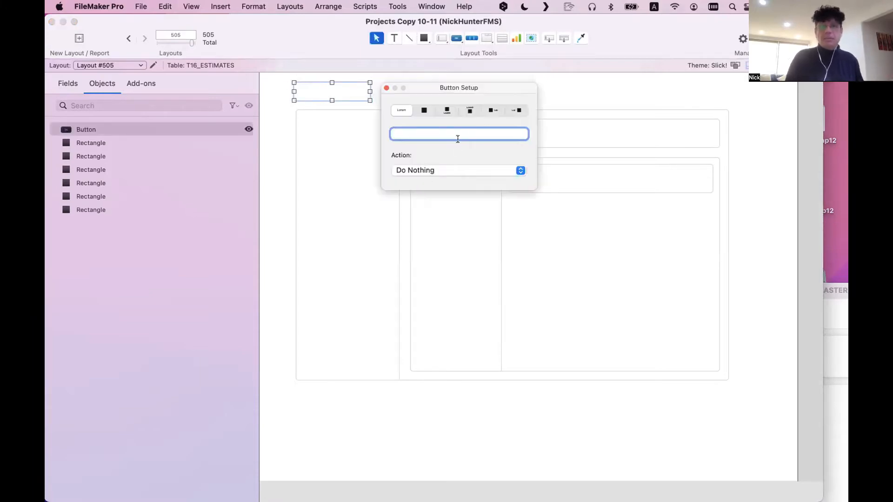
Label the new button Back, with a bold left-pointing chevron icon placed before the text.
{"action": "left_click", "coordinate": [493, 110]}
{"action": "scroll", "coordinate": [435, 200], "scroll_direction": "down", "scroll_amount": 10}
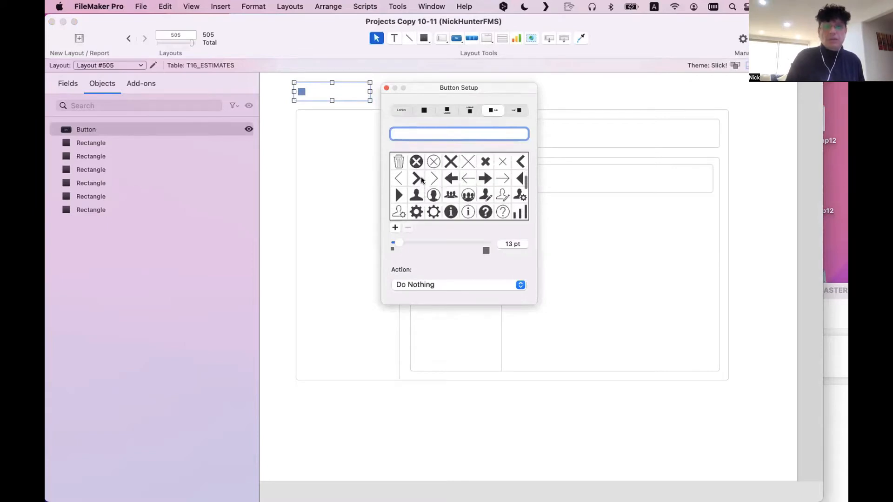
{"action": "scroll", "coordinate": [515, 201], "scroll_direction": "up", "scroll_amount": 3}
{"action": "left_click", "coordinate": [518, 198]}
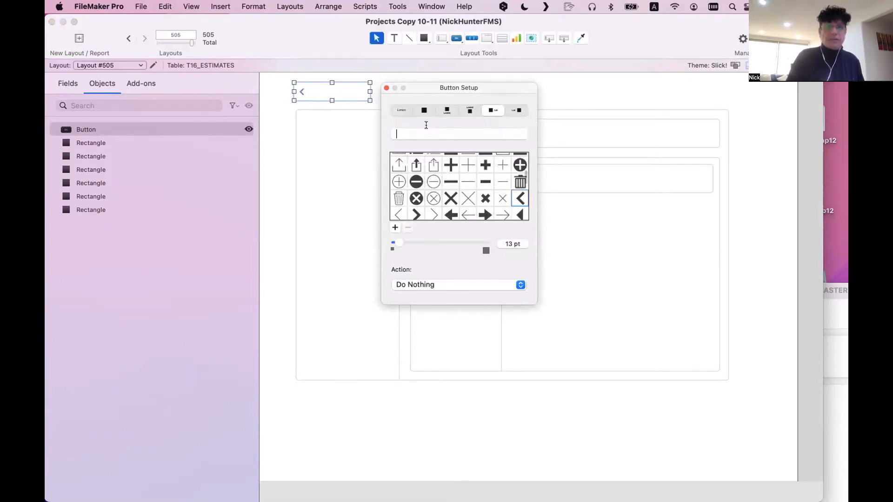
{"action": "type", "text": "Back"}
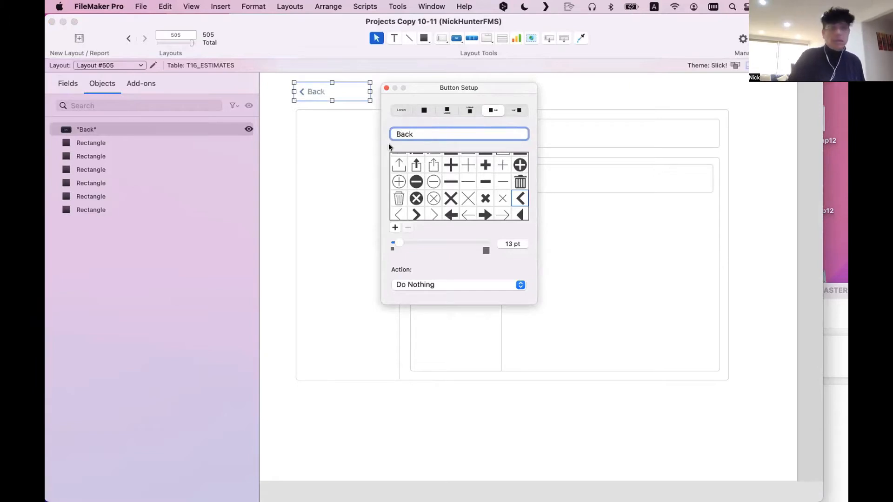
{"action": "left_click", "coordinate": [334, 93]}
Duplicate the Back button at the panels' far right end, and make the copy a Next button with a bold right-pointing chevron.
{"action": "left_click_drag", "start_coordinate": [314, 90], "coordinate": [667, 89]}
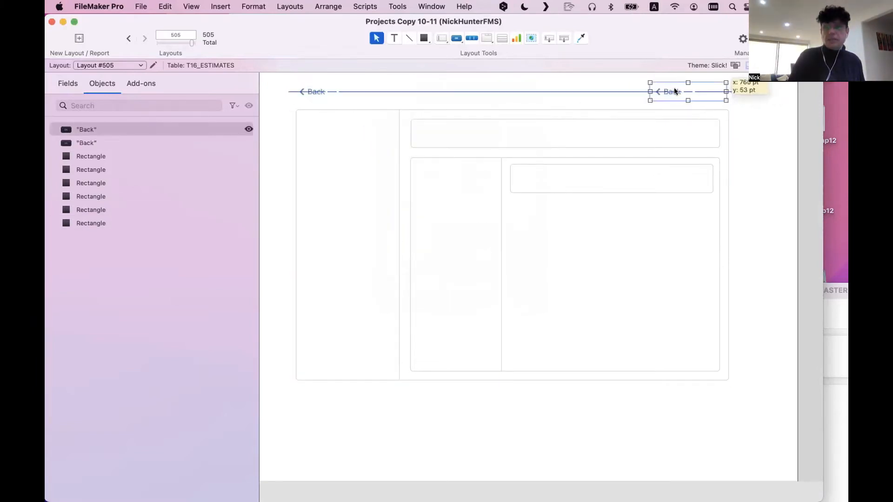
{"action": "double_click", "coordinate": [675, 89]}
{"action": "scroll", "coordinate": [551, 194], "scroll_direction": "up", "scroll_amount": 5}
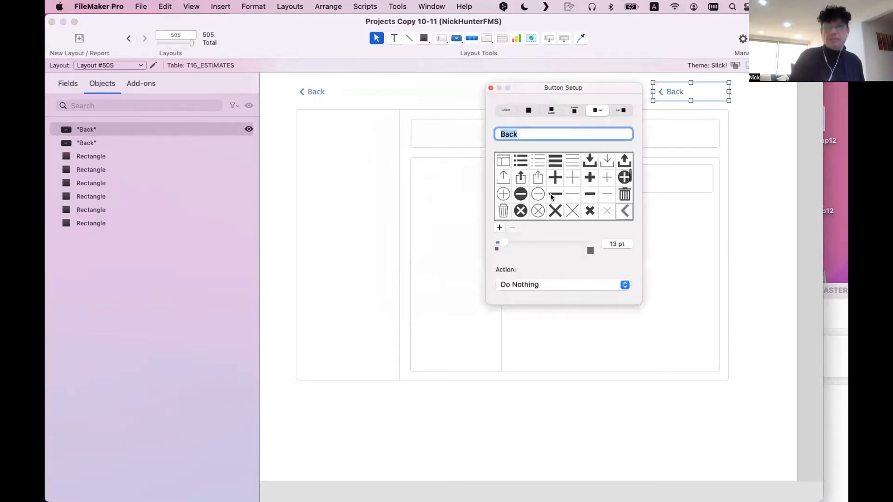
{"action": "left_click", "coordinate": [520, 178]}
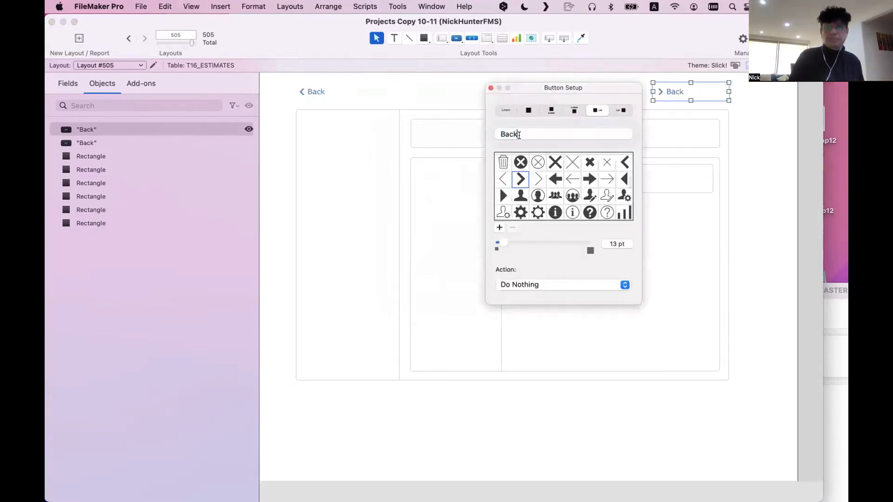
{"action": "left_click", "coordinate": [521, 137]}
{"action": "type", "text": "Next"}
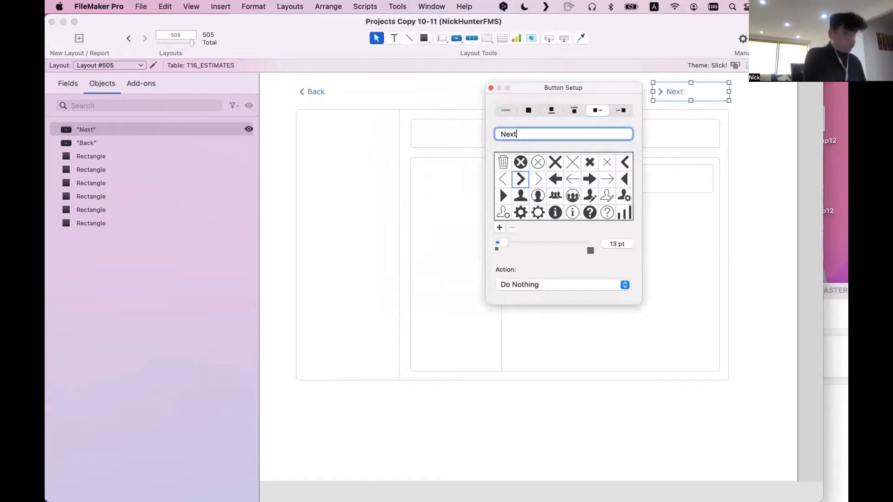
Place the Next button's chevron after its text, right-align the label, and save the layout.
{"action": "left_click", "coordinate": [620, 110]}
{"action": "left_click", "coordinate": [490, 88]}
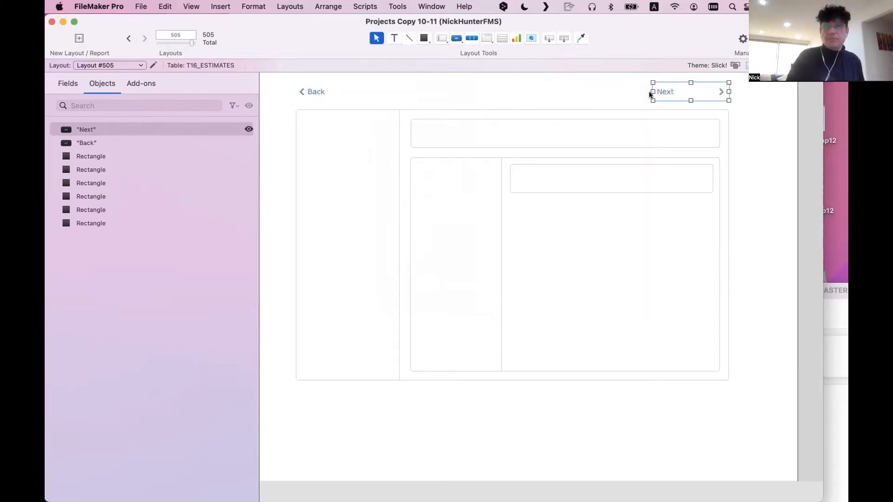
{"action": "left_click", "coordinate": [643, 90]}
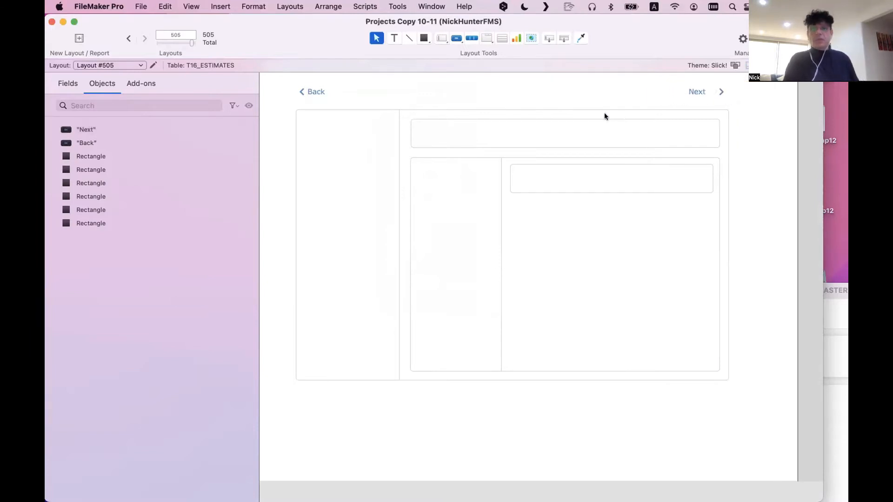
{"action": "key", "text": "super+s"}
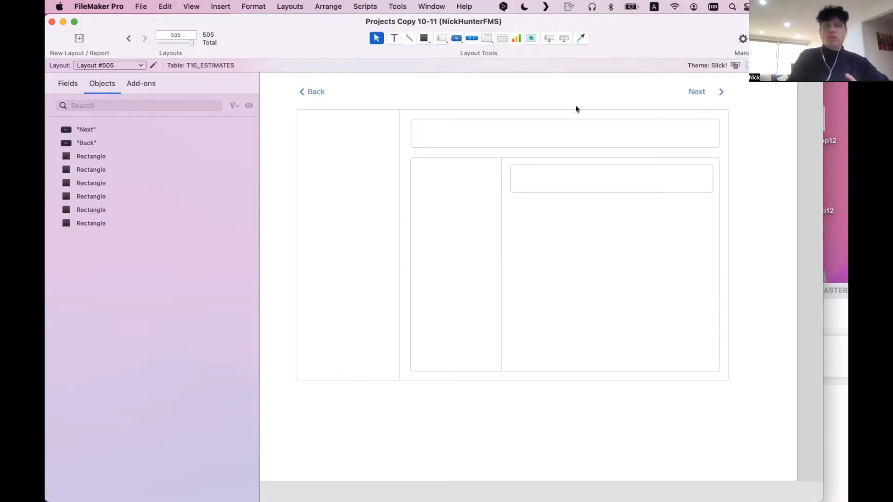
Switch from the mockup to the L301_Edit Estimate Versions layout in the Estimates group.
{"action": "mouse_move", "coordinate": [629, 41]}
{"action": "left_mouse_down"}
{"action": "mouse_move", "coordinate": [626, 305]}
{"action": "mouse_move", "coordinate": [653, 41]}
{"action": "mouse_move", "coordinate": [620, 41]}
{"action": "left_mouse_up"}
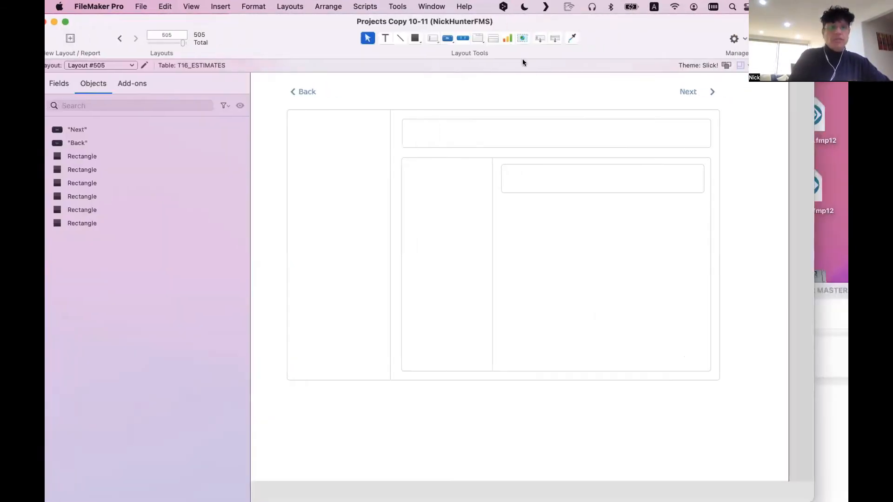
{"action": "left_click", "coordinate": [91, 63]}
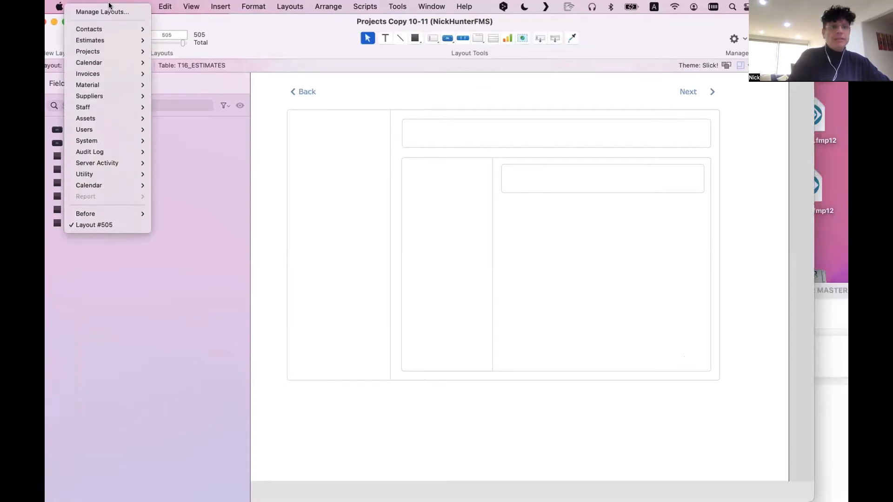
{"action": "mouse_move", "coordinate": [106, 68]}
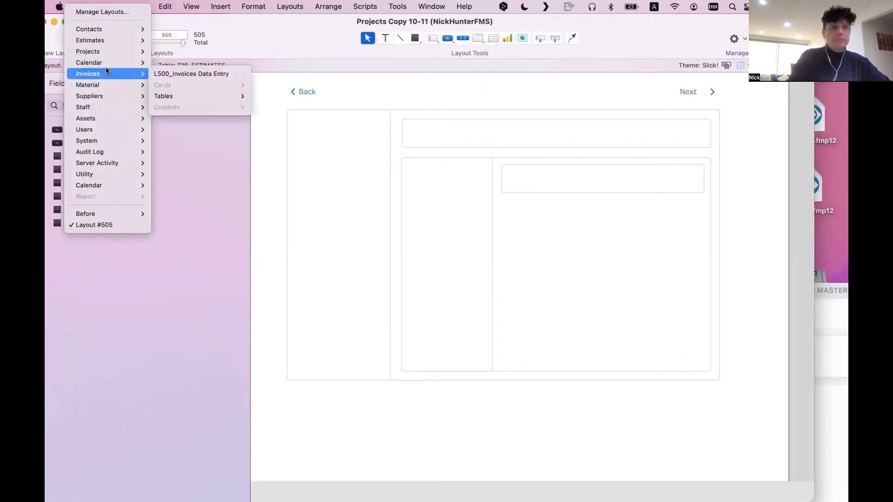
{"action": "mouse_move", "coordinate": [110, 42]}
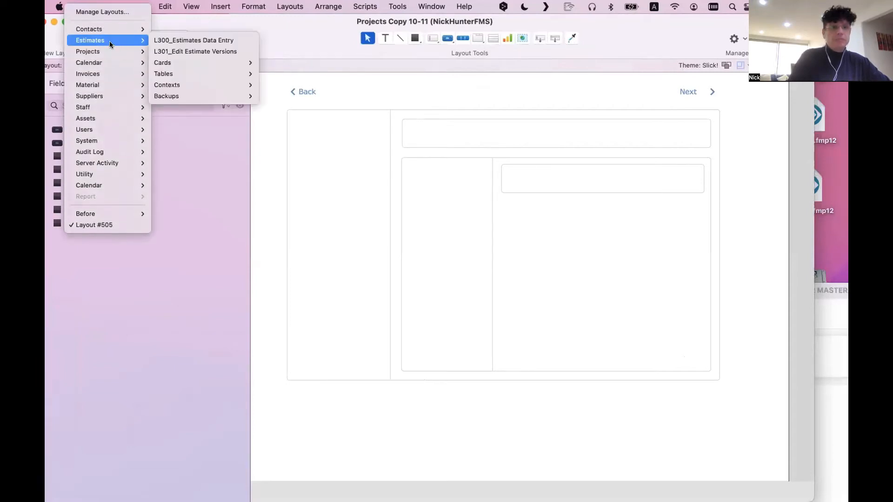
{"action": "left_click", "coordinate": [202, 47]}
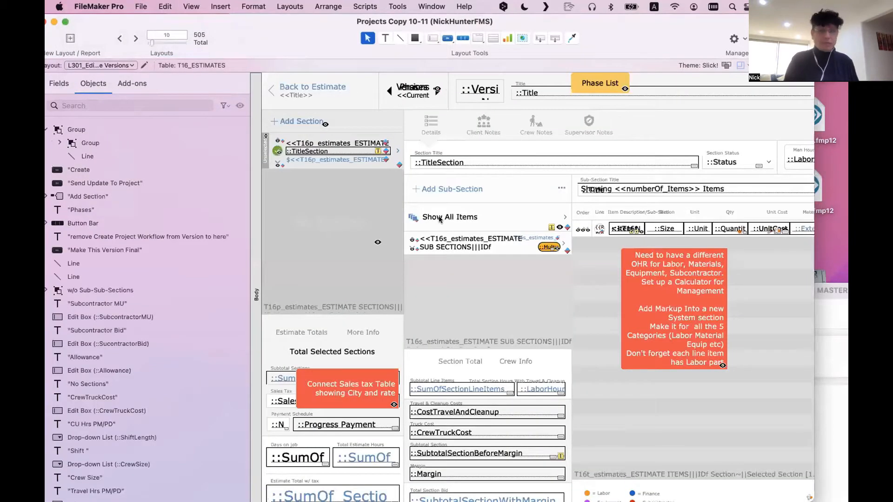
View the estimate versions layout in Browse mode and enlarge its window to show the whole screen.
{"action": "scroll", "coordinate": [440, 219], "scroll_direction": "right", "scroll_amount": 3}
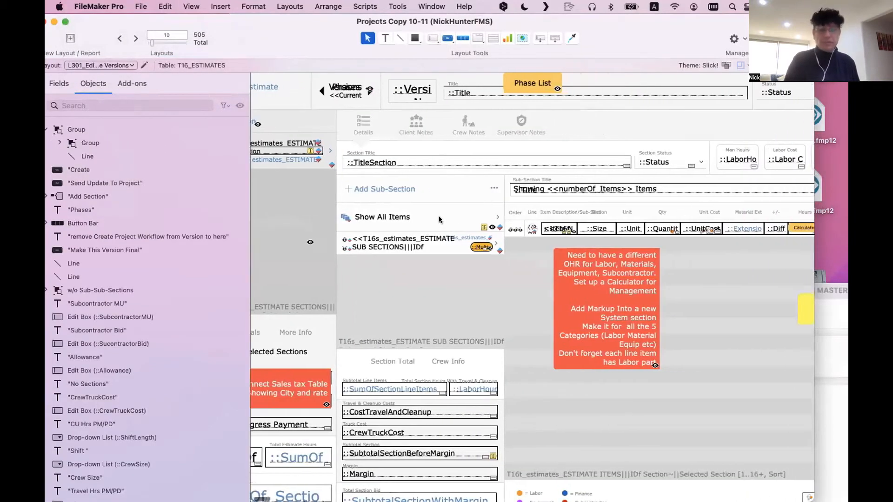
{"action": "scroll", "coordinate": [440, 219], "scroll_direction": "right", "scroll_amount": 3}
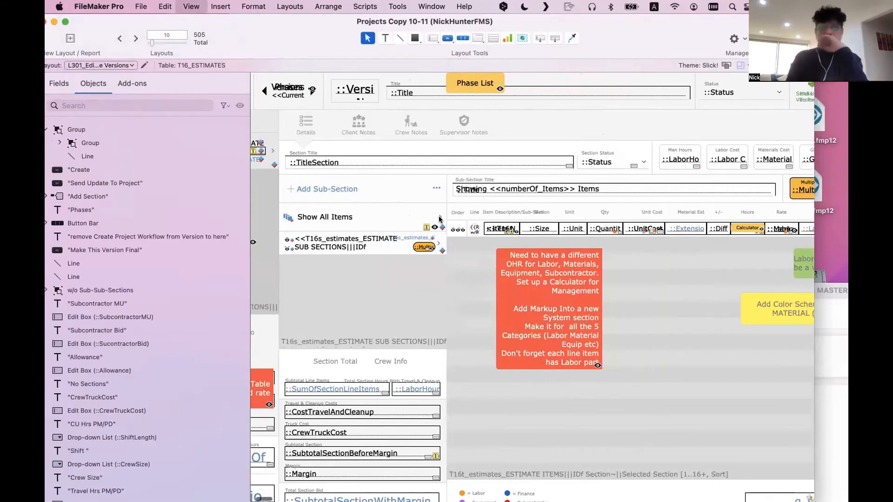
{"action": "key", "text": "super+b"}
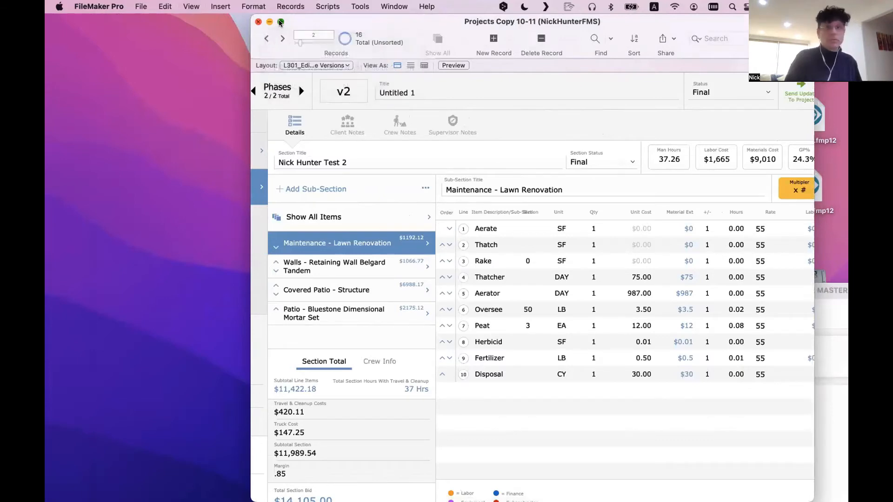
{"action": "left_click", "coordinate": [279, 22]}
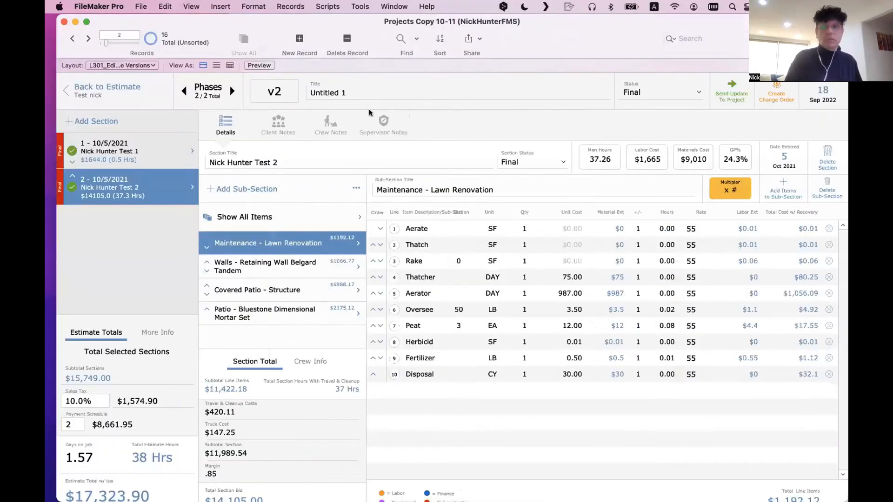
Compare the Show All Items list with the line items of the Maintenance - Lawn Renovation and Walls - Retaining Wall Belgard Tandem sub-sections.
{"action": "left_click", "coordinate": [274, 220]}
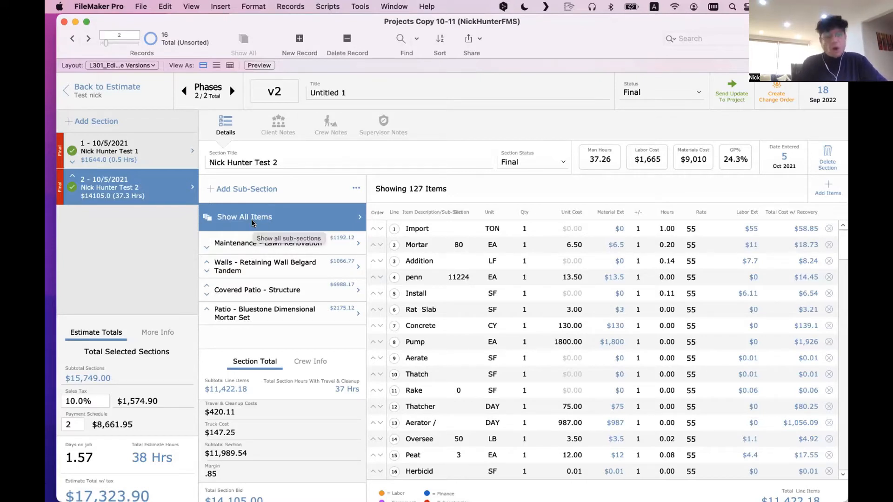
{"action": "scroll", "coordinate": [282, 244], "scroll_direction": "down", "scroll_amount": 1}
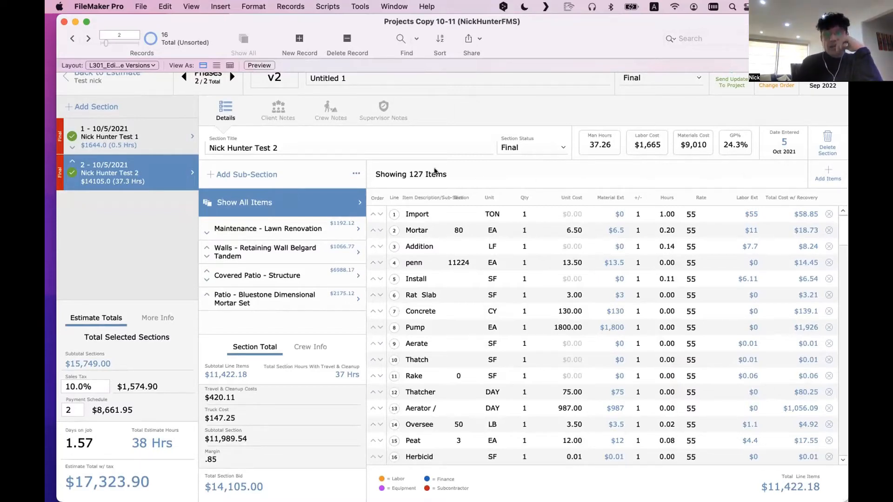
{"action": "left_click", "coordinate": [305, 228]}
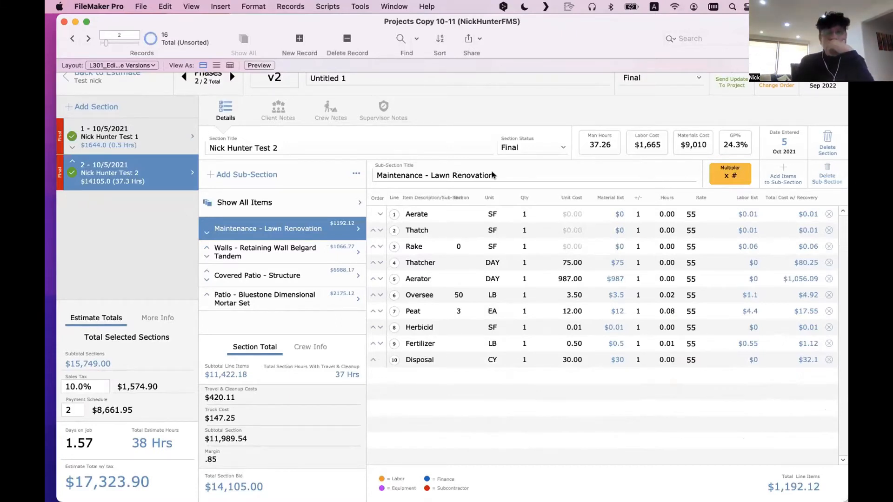
{"action": "left_click", "coordinate": [504, 177]}
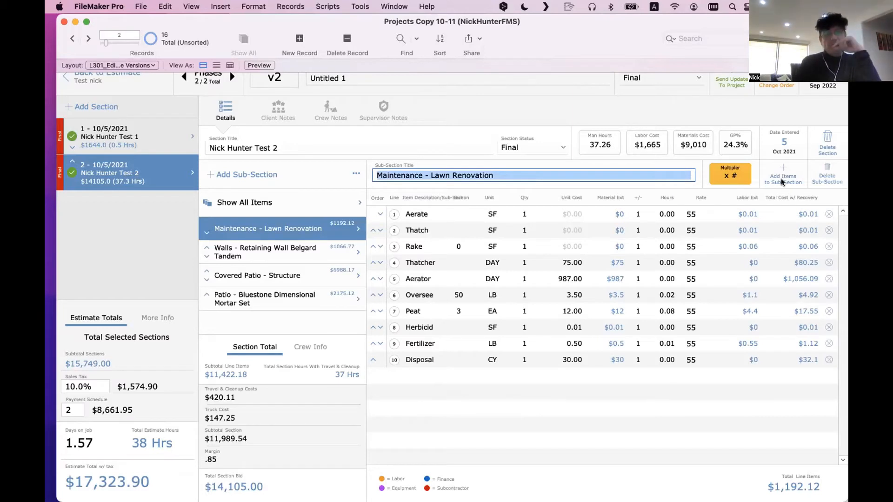
{"action": "left_click", "coordinate": [297, 201]}
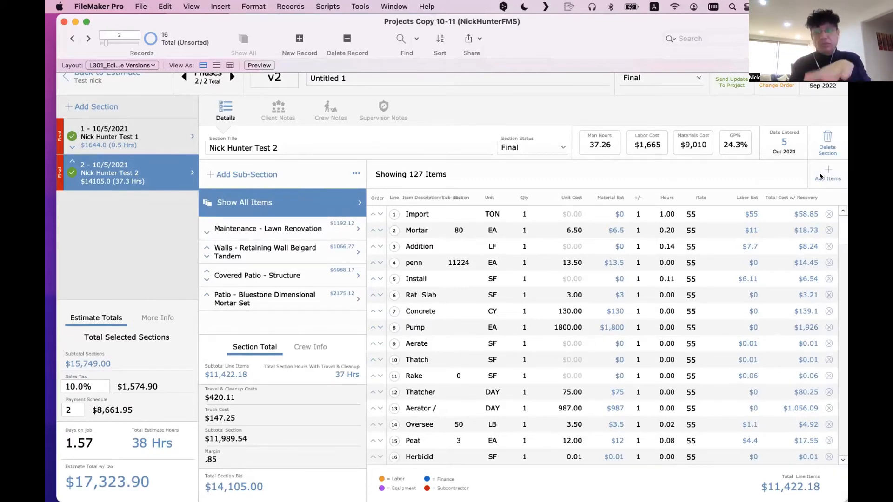
{"action": "left_click", "coordinate": [288, 227]}
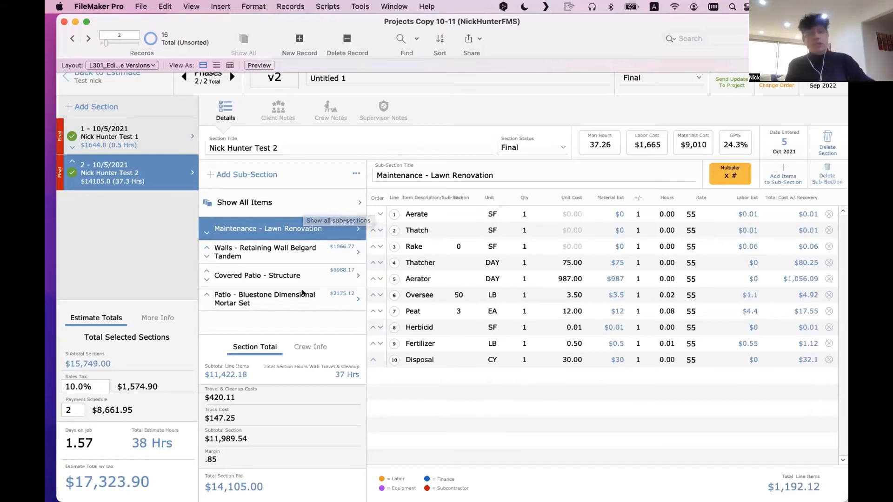
{"action": "left_click", "coordinate": [291, 254]}
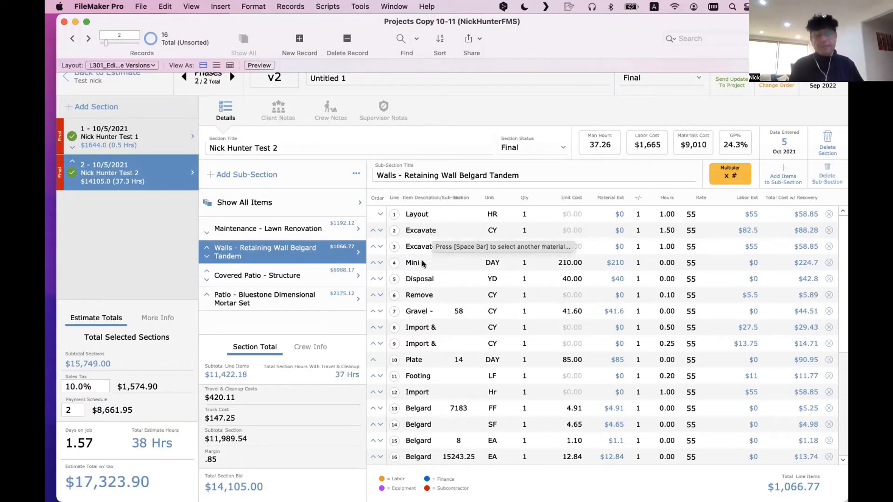
{"action": "scroll", "coordinate": [361, 188], "scroll_direction": "up", "scroll_amount": 1}
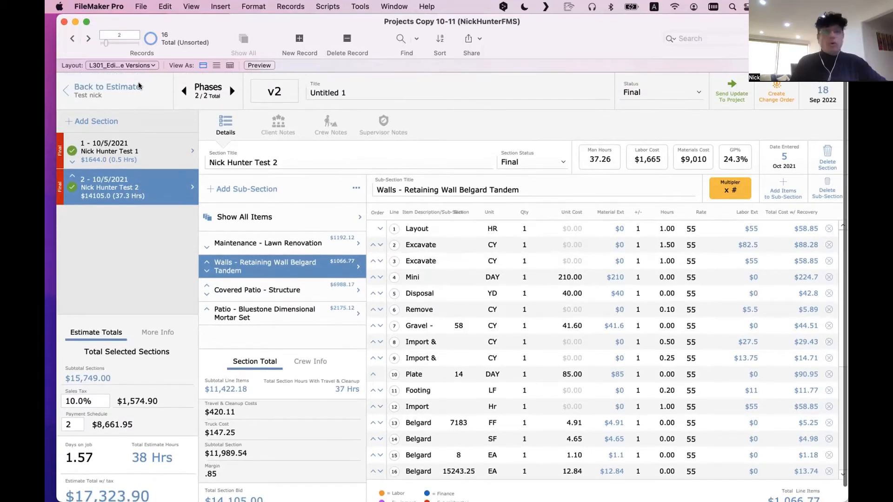
{"action": "left_click", "coordinate": [125, 65]}
{"action": "mouse_move", "coordinate": [138, 67]}
{"action": "left_click", "coordinate": [430, 94]}
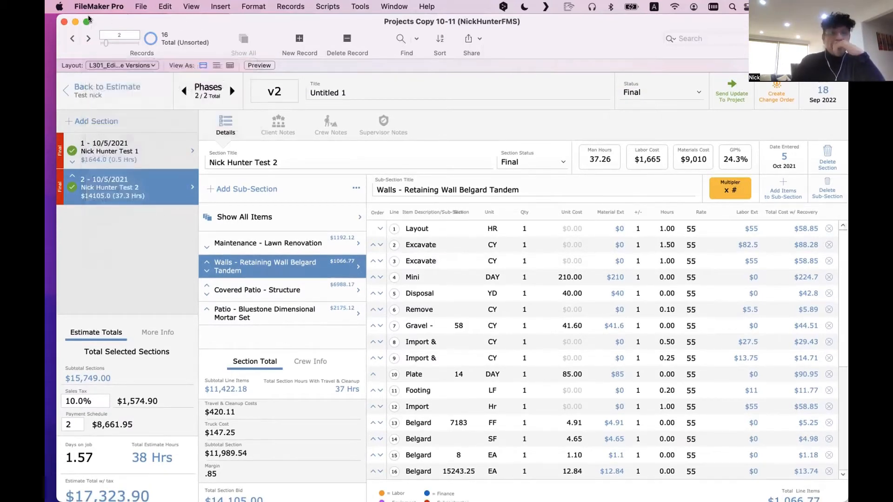
Close the Projects Copy 10-11 window, enlarge the FM_Starting_Point_22 window, and open its Contacts module.
{"action": "left_click", "coordinate": [62, 22]}
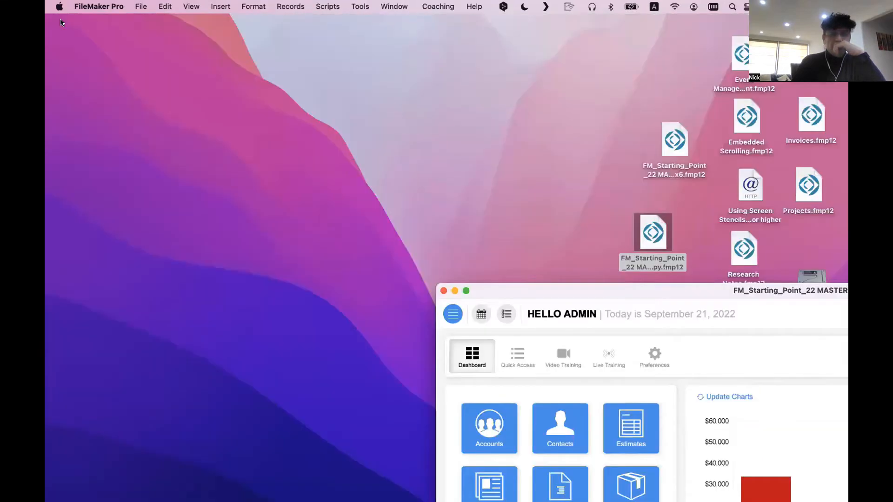
{"action": "double_click", "coordinate": [578, 288]}
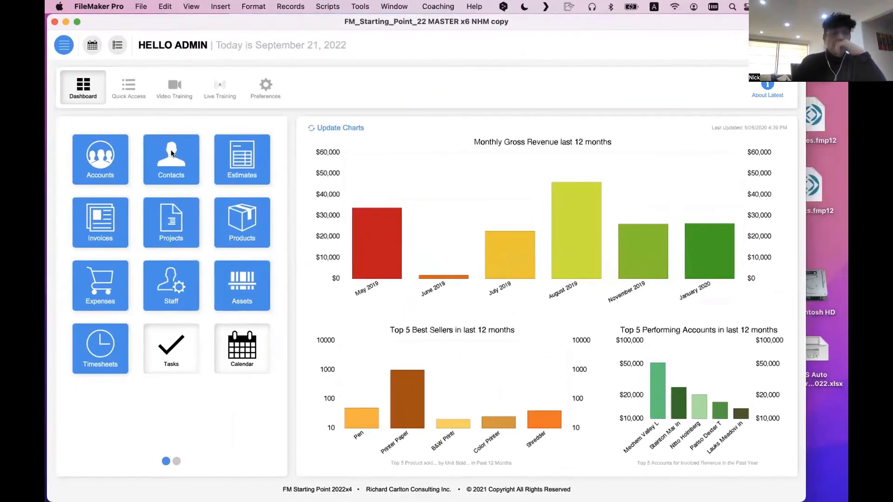
{"action": "left_click", "coordinate": [171, 153]}
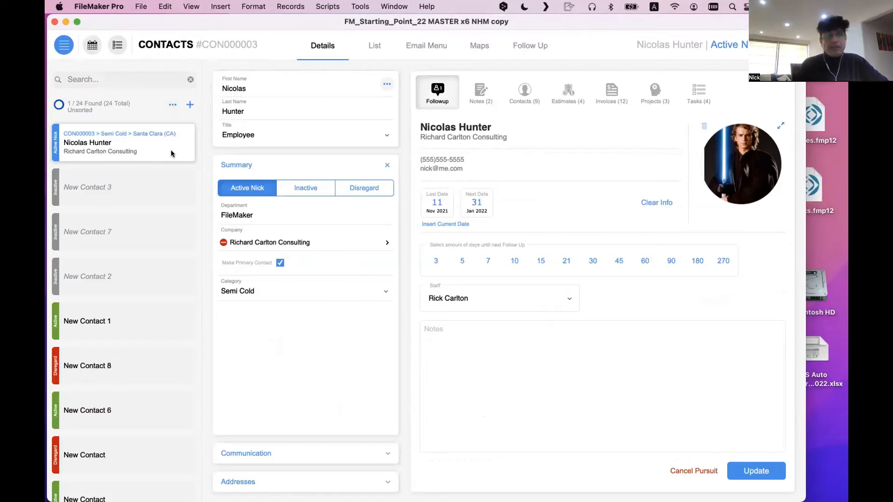
Show the status toolbar and look through Layout #313, Layout #312 and Layout #263 for the sample layout.
{"action": "key", "text": "super+alt+s"}
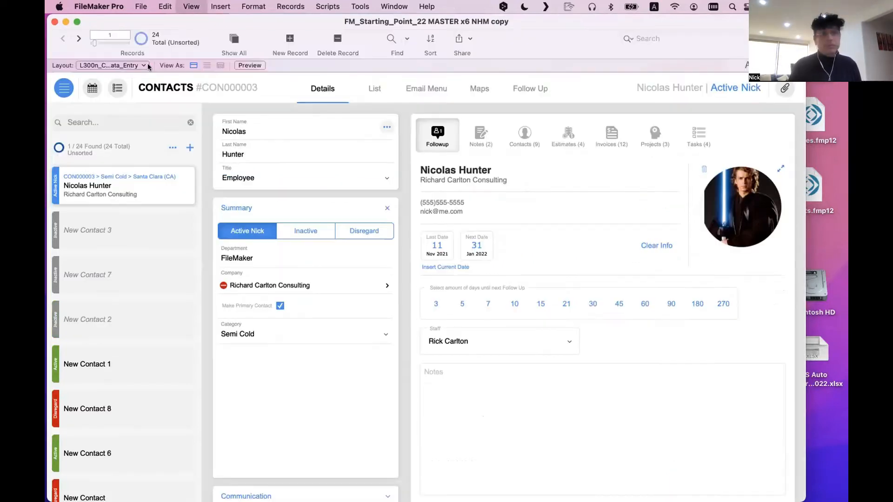
{"action": "left_click", "coordinate": [127, 67]}
{"action": "left_click", "coordinate": [115, 133]}
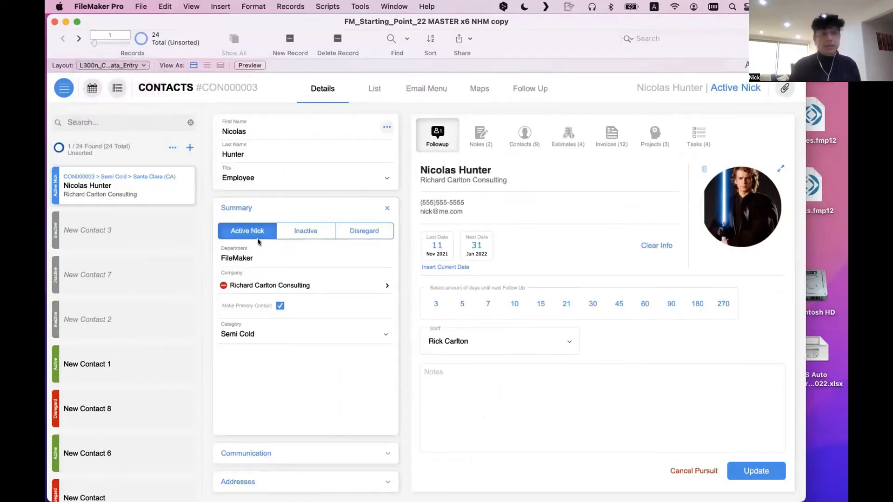
{"action": "left_click", "coordinate": [101, 65]}
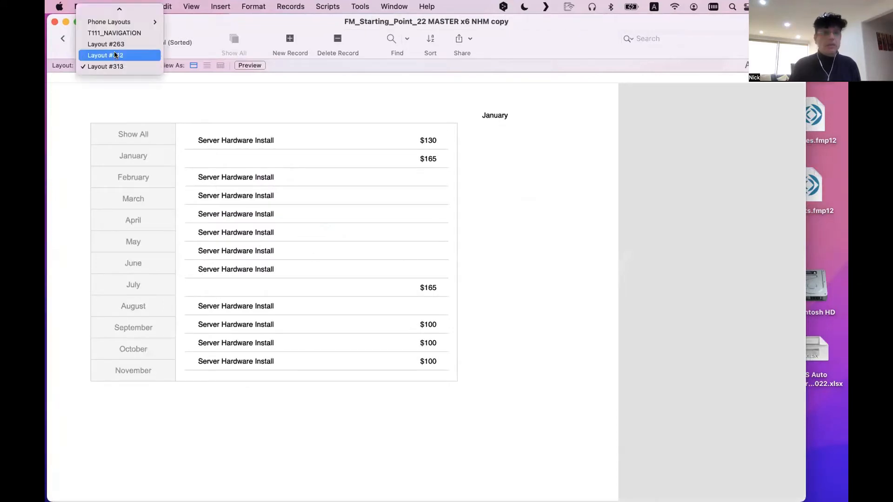
{"action": "left_click", "coordinate": [117, 54]}
{"action": "left_click", "coordinate": [119, 65]}
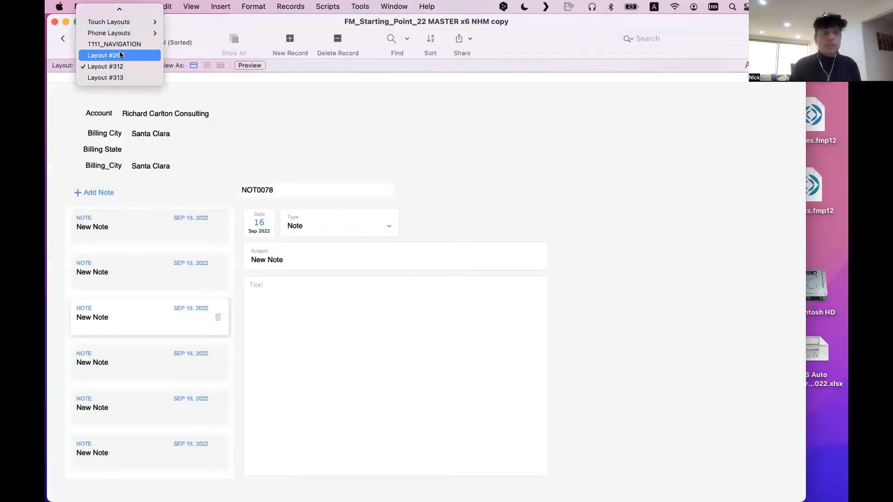
{"action": "left_click", "coordinate": [119, 54]}
{"action": "left_click", "coordinate": [116, 65]}
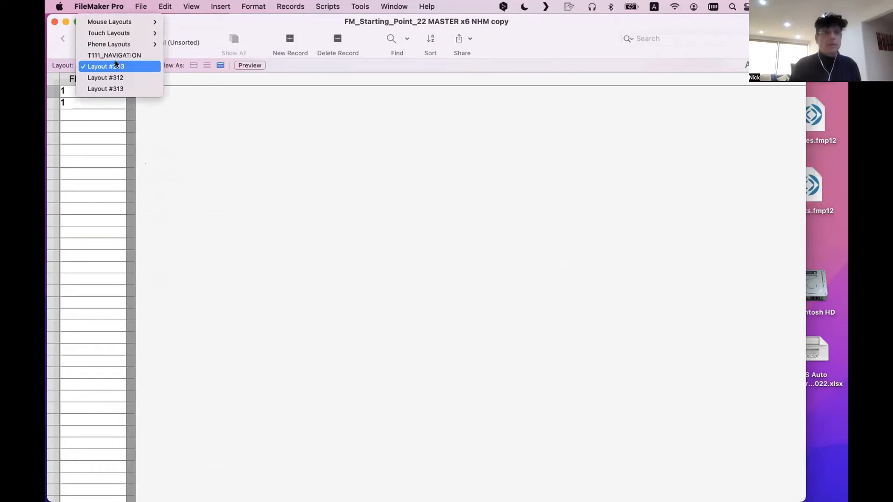
{"action": "mouse_move", "coordinate": [119, 19]}
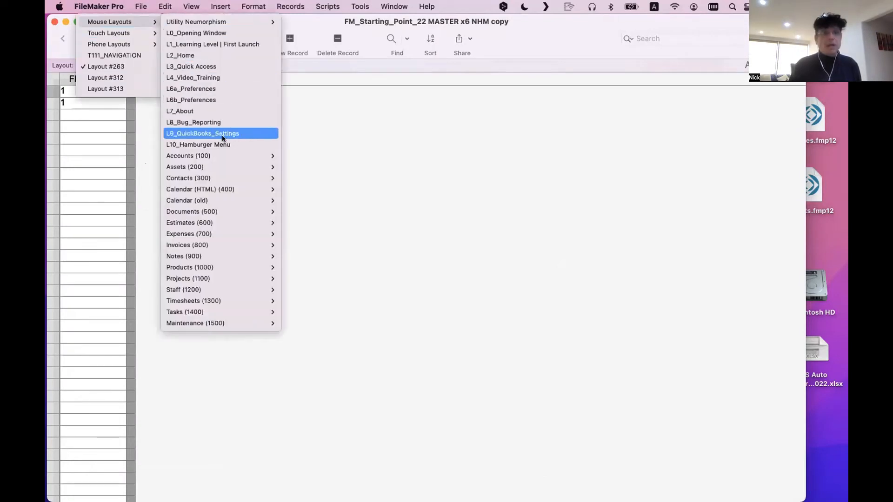
{"action": "mouse_move", "coordinate": [261, 165]}
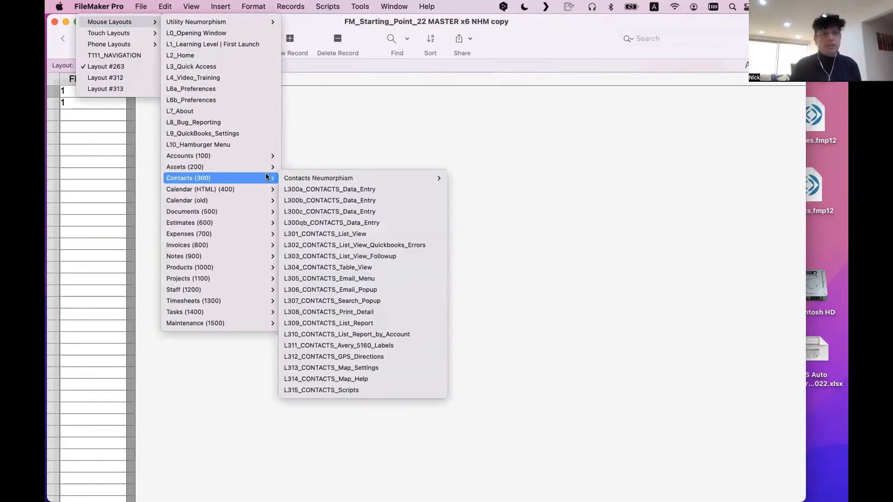
{"action": "mouse_move", "coordinate": [307, 177]}
{"action": "left_click", "coordinate": [329, 167]}
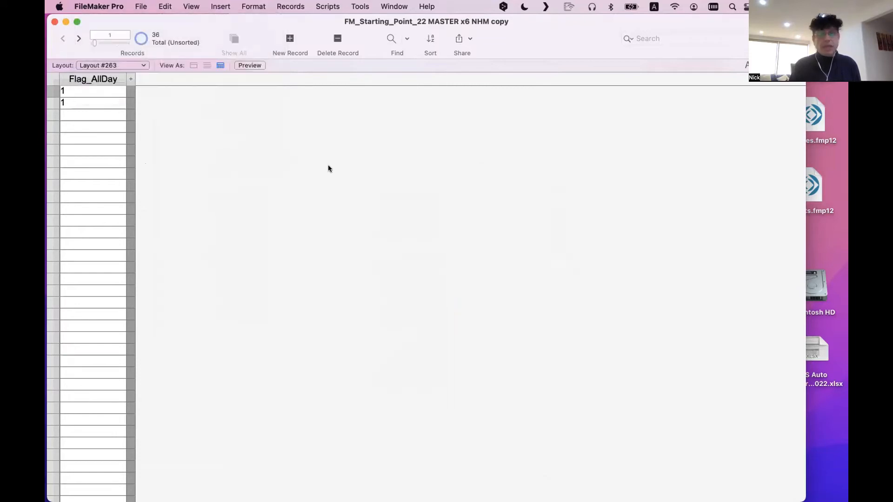
Switch to the L300n_CONTACTS_Data_Entry layout in the Contacts Neumorphism group of the Mouse Layouts.
{"action": "left_click", "coordinate": [116, 64]}
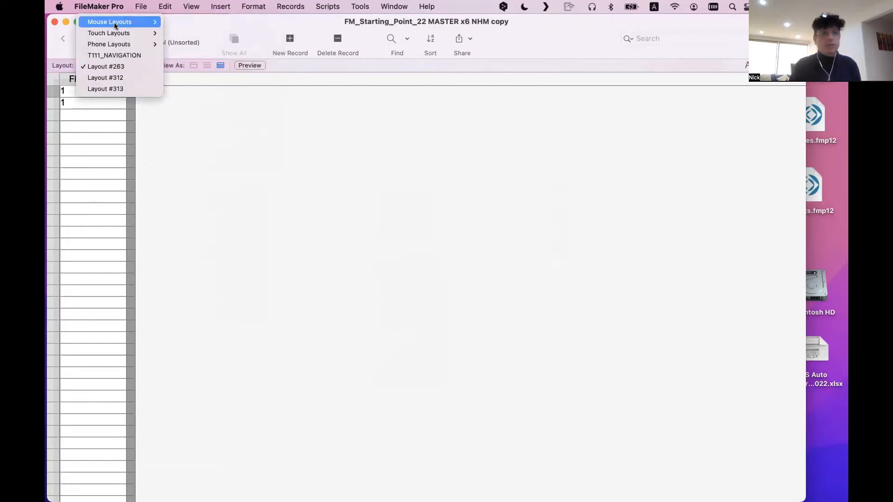
{"action": "mouse_move", "coordinate": [114, 22]}
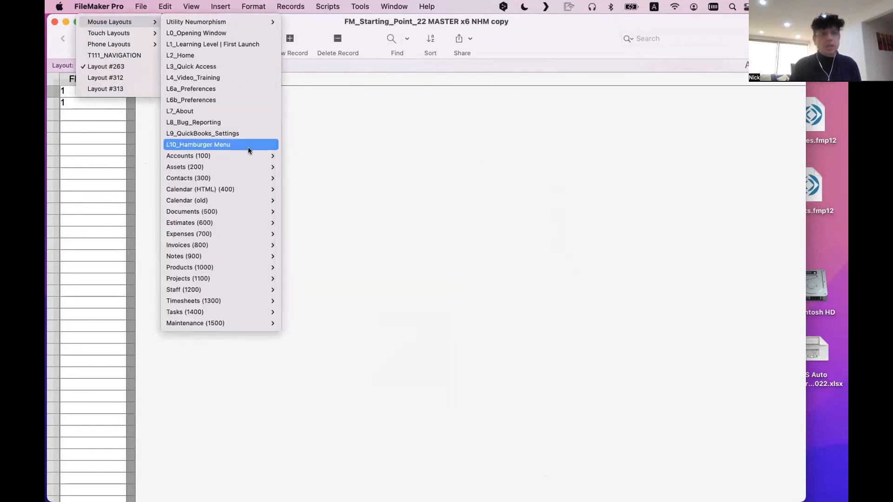
{"action": "mouse_move", "coordinate": [249, 154]}
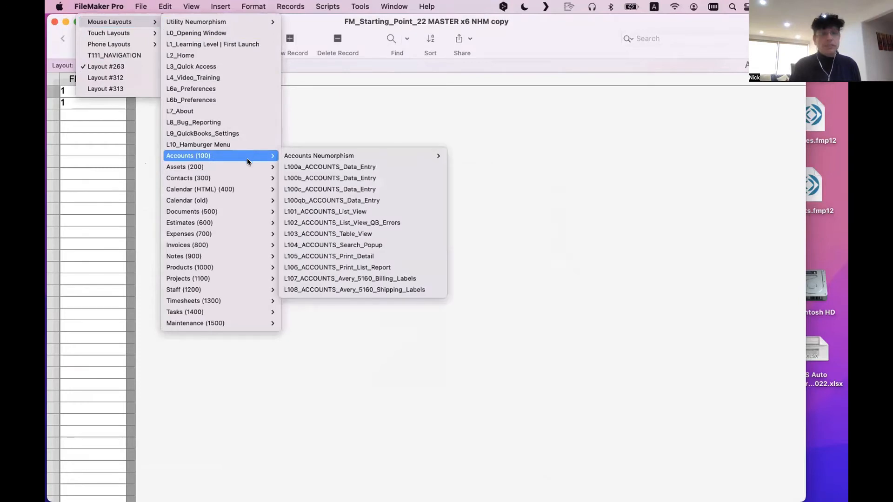
{"action": "mouse_move", "coordinate": [244, 176]}
{"action": "mouse_move", "coordinate": [372, 182]}
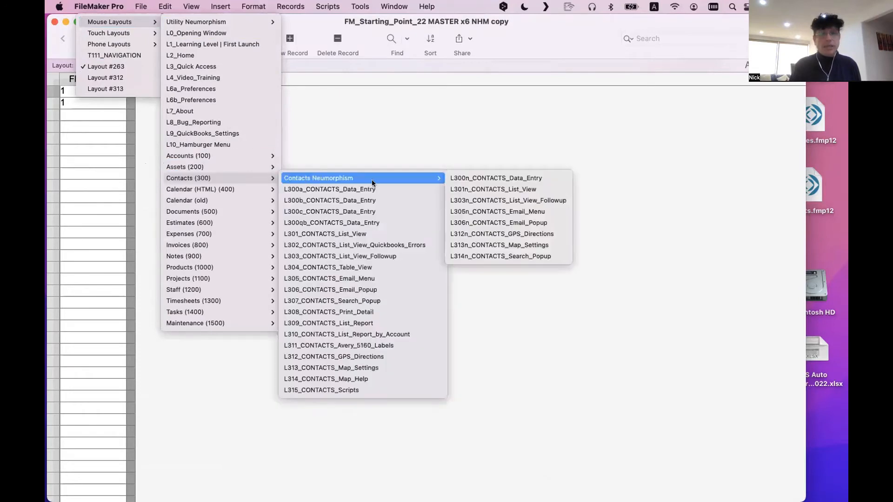
{"action": "left_click", "coordinate": [501, 179]}
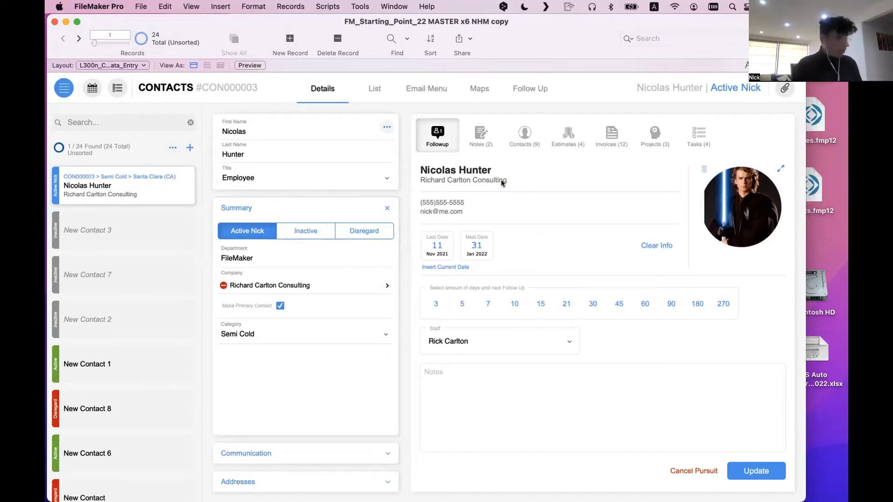
In Layout mode, draw a tab control over the contact's follow-up area and create three tabs named 1, 2 and 3.
{"action": "key", "text": "super+l"}
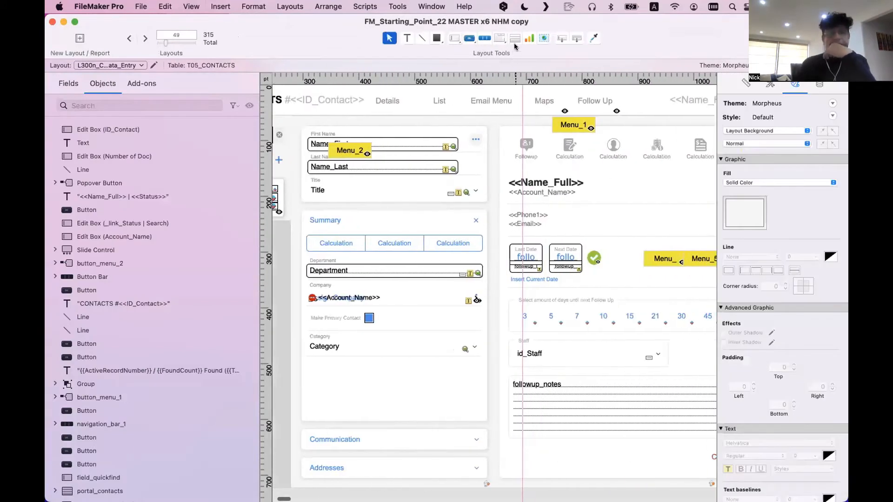
{"action": "left_click", "coordinate": [500, 39]}
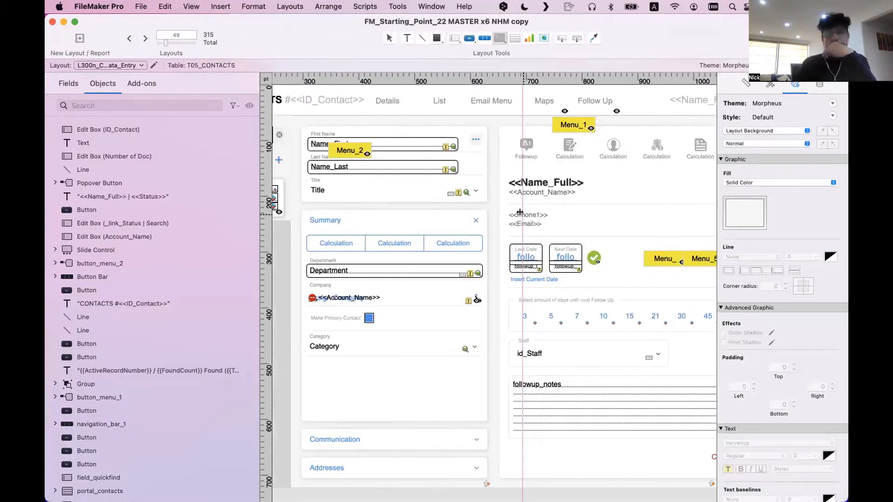
{"action": "left_click_drag", "start_coordinate": [562, 213], "coordinate": [681, 272]}
{"action": "type", "text": "1"}
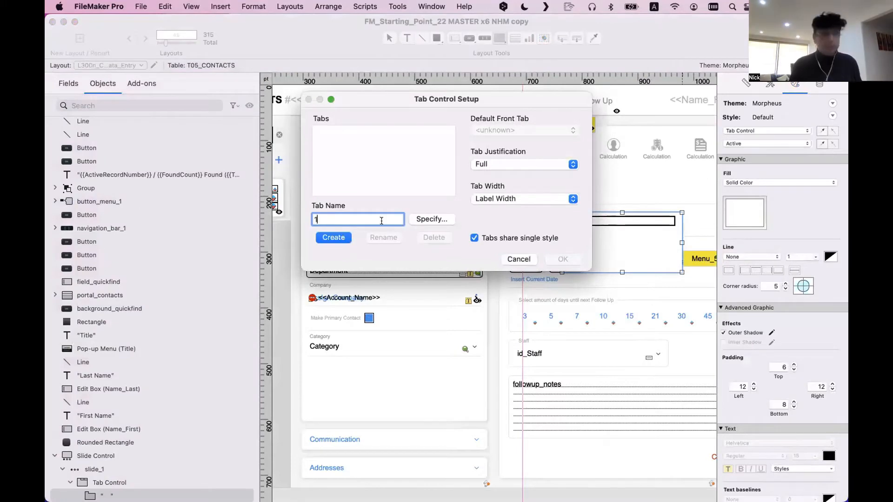
{"action": "left_click", "coordinate": [334, 237]}
{"action": "type", "text": "2"}
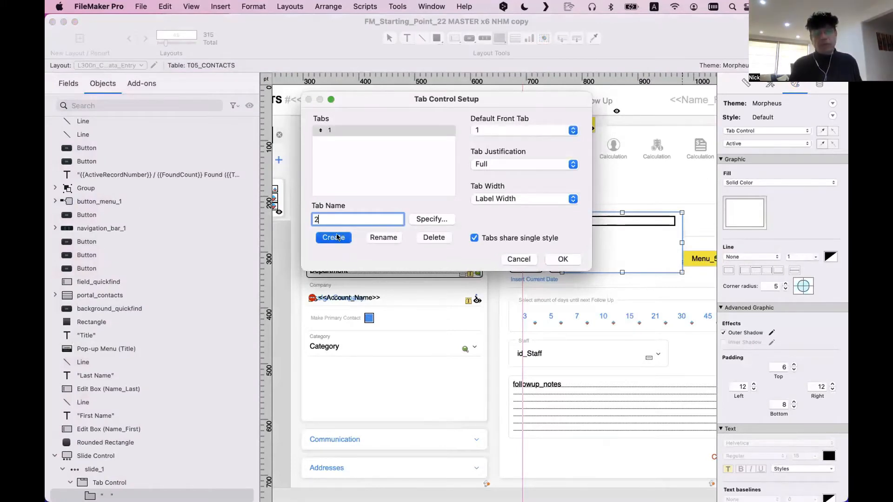
{"action": "left_click", "coordinate": [336, 238]}
{"action": "type", "text": "3"}
{"action": "left_click", "coordinate": [334, 237]}
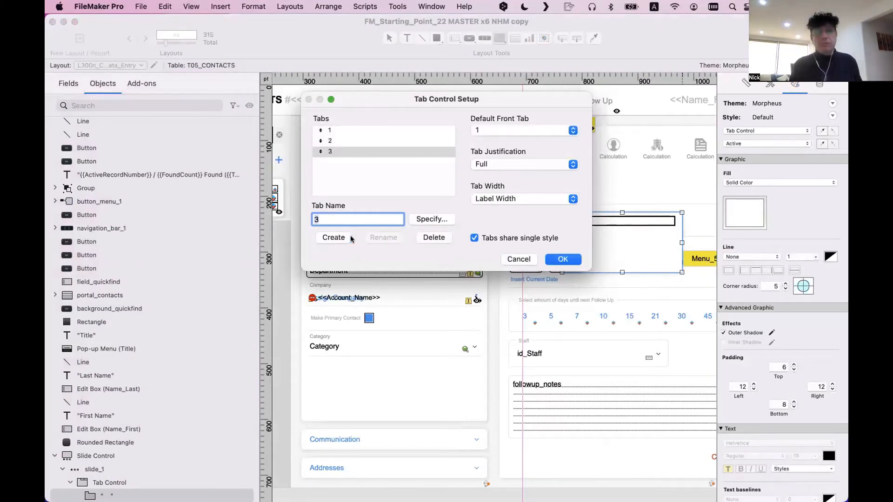
{"action": "left_click", "coordinate": [563, 259]}
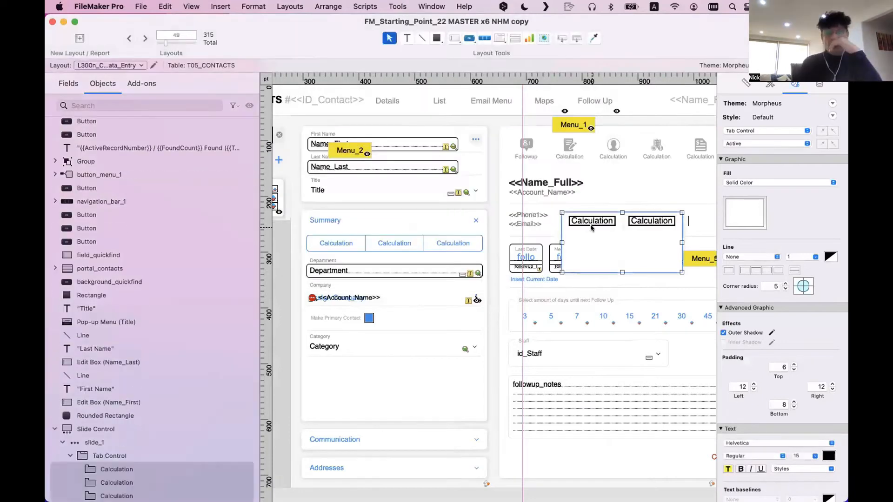
Move the tab control over the Summary panel's edge and widen it to about 437 pt so all three tabs fit.
{"action": "left_click_drag", "start_coordinate": [600, 220], "coordinate": [491, 221]}
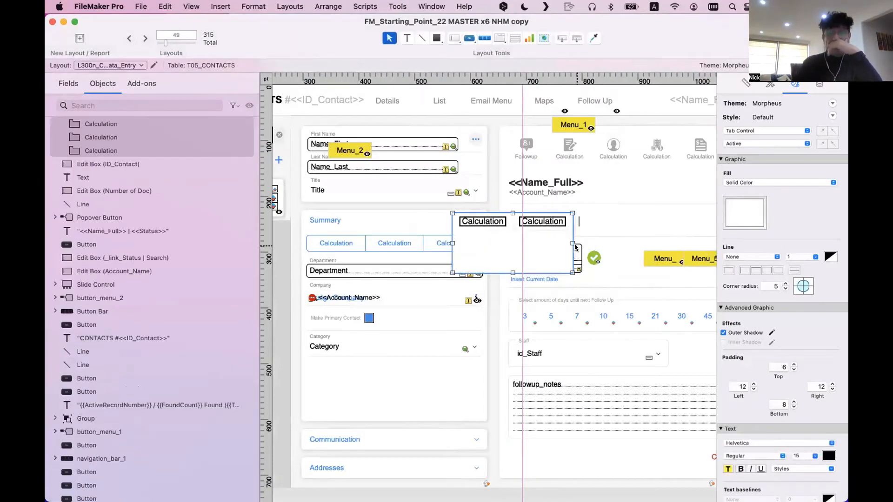
{"action": "left_click_drag", "start_coordinate": [572, 242], "coordinate": [696, 243]}
{"action": "left_click_drag", "start_coordinate": [614, 252], "coordinate": [622, 257]}
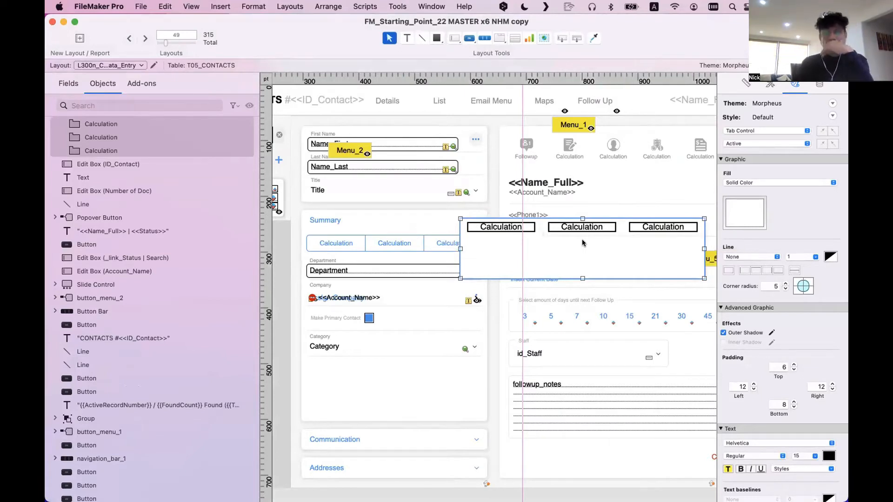
{"action": "left_click", "coordinate": [555, 227]}
{"action": "left_click", "coordinate": [641, 229]}
{"action": "left_click", "coordinate": [504, 222]}
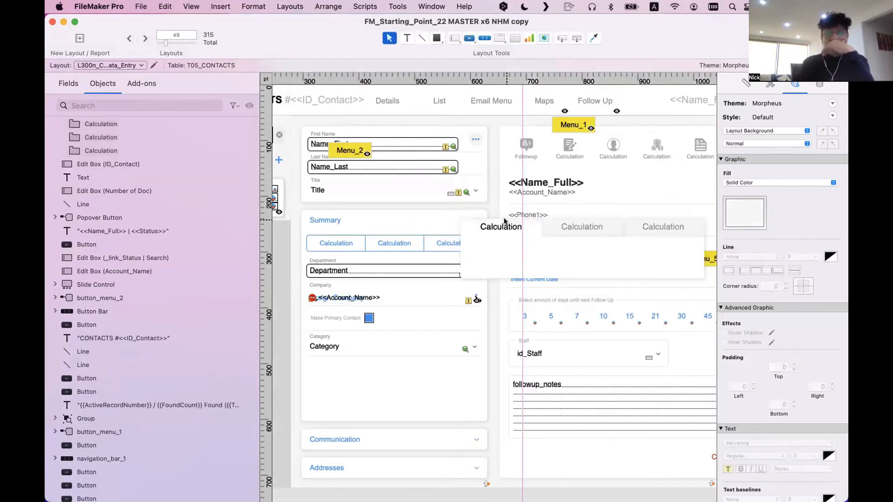
Select the tab control's first tab and extend the control downward to about 183 pt high.
{"action": "left_click", "coordinate": [515, 231]}
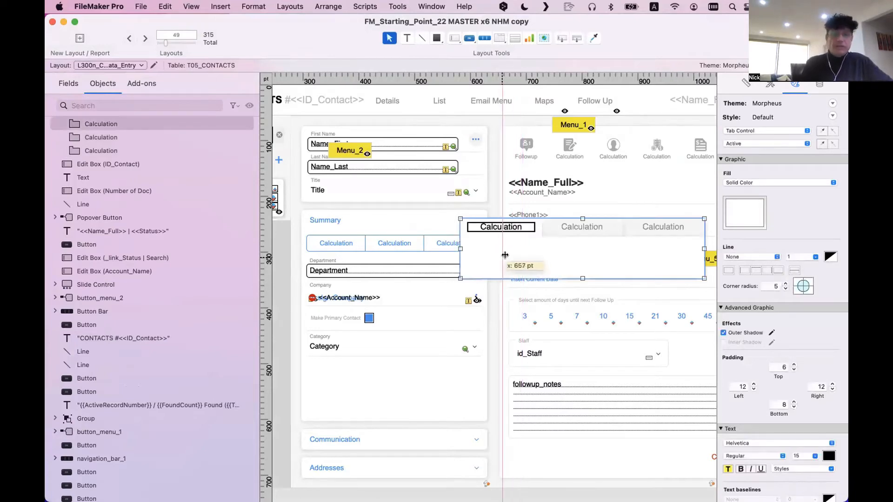
{"action": "scroll", "coordinate": [326, 242], "scroll_direction": "left", "scroll_amount": 6}
{"action": "scroll", "coordinate": [328, 238], "scroll_direction": "right", "scroll_amount": 6}
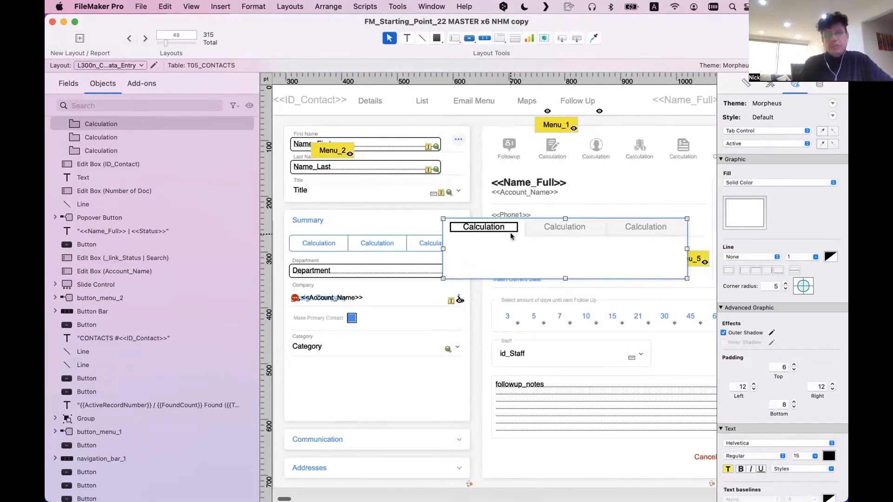
{"action": "left_click_drag", "start_coordinate": [565, 277], "coordinate": [579, 319]}
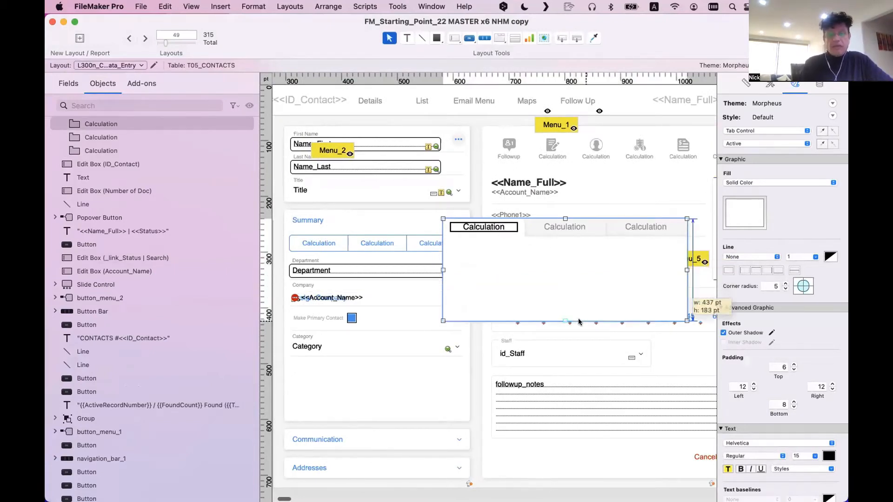
{"action": "scroll", "coordinate": [511, 226], "scroll_direction": "left", "scroll_amount": 2}
{"action": "scroll", "coordinate": [511, 226], "scroll_direction": "down", "scroll_amount": 1}
Examine the tab width and tab justification options in the tab control's setup, and cancel the dialog.
{"action": "double_click", "coordinate": [515, 223]}
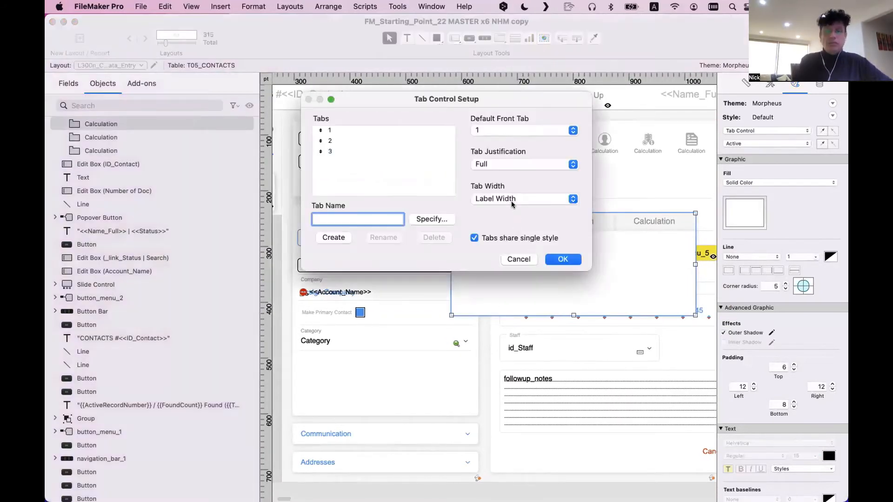
{"action": "left_click", "coordinate": [512, 200]}
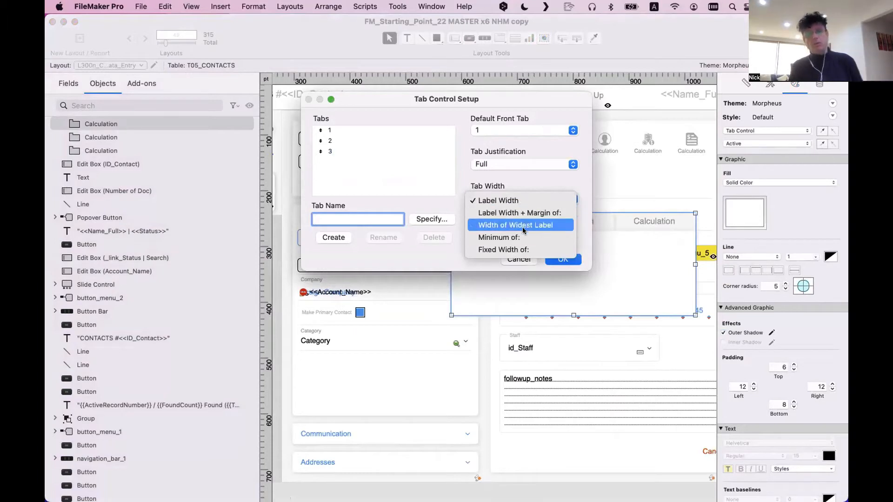
{"action": "left_click", "coordinate": [549, 185]}
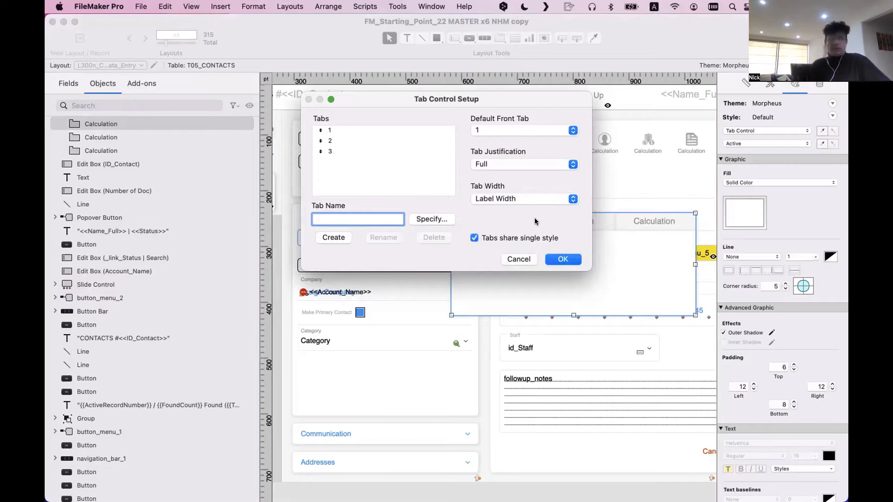
{"action": "left_click", "coordinate": [533, 195]}
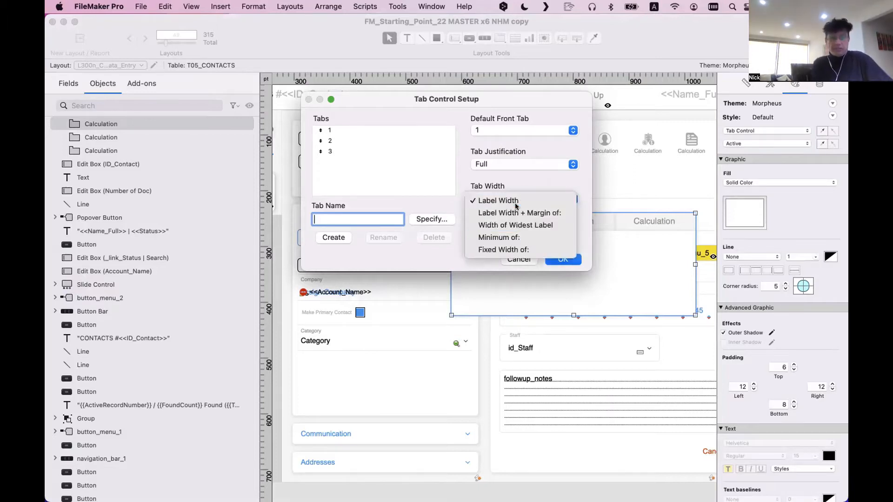
{"action": "left_click", "coordinate": [499, 181]}
{"action": "left_click", "coordinate": [501, 169]}
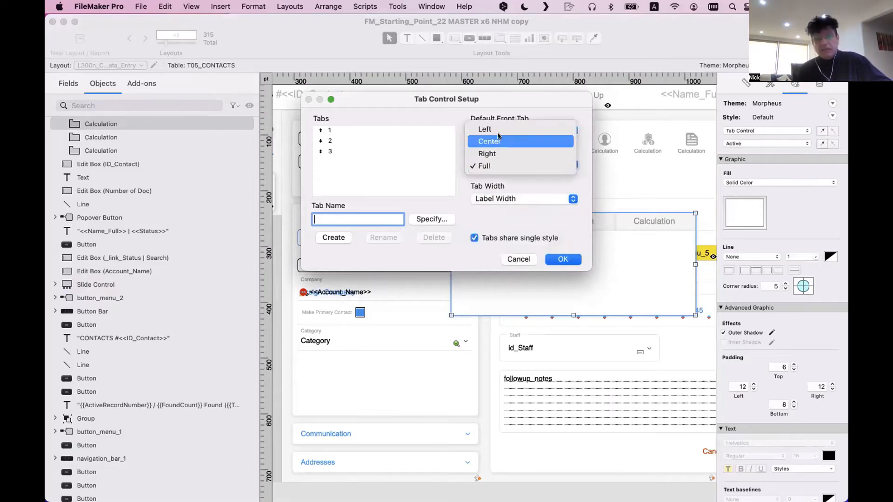
{"action": "left_click", "coordinate": [519, 164]}
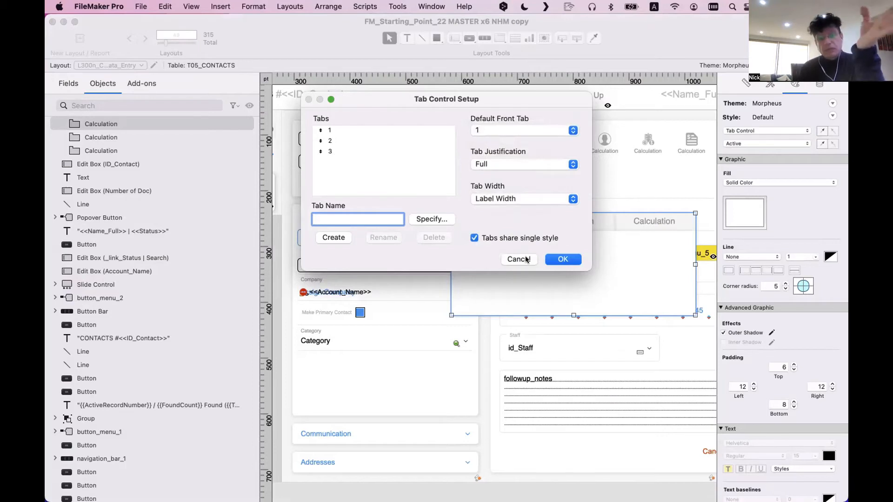
{"action": "left_click_drag", "start_coordinate": [588, 266], "coordinate": [642, 338]}
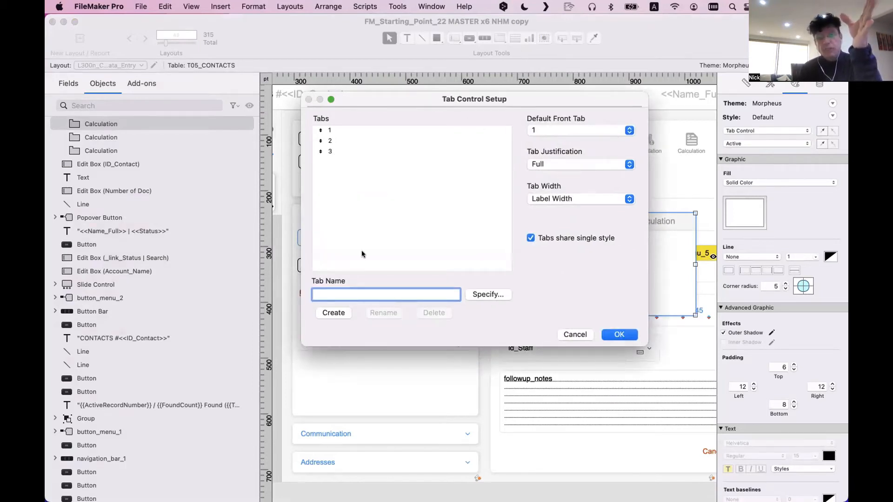
{"action": "left_click", "coordinate": [569, 333]}
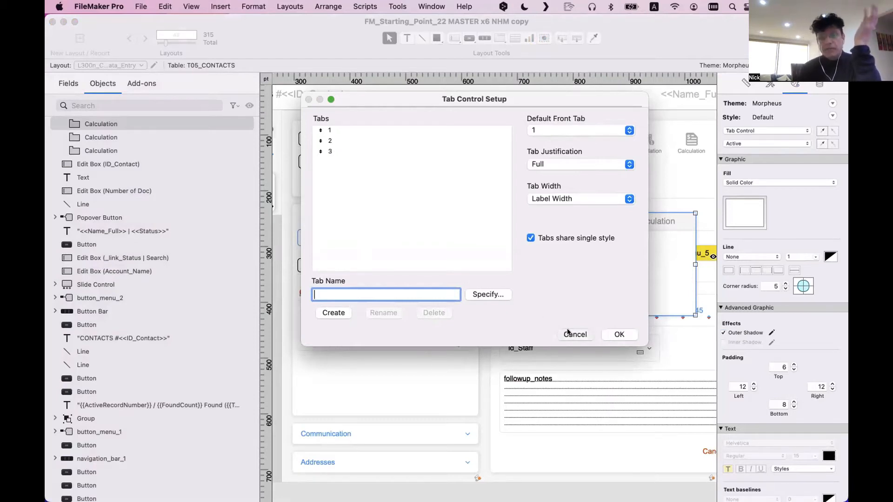
Move the sample tab control around the layout and delete it.
{"action": "left_click", "coordinate": [504, 239]}
{"action": "left_click_drag", "start_coordinate": [504, 239], "coordinate": [503, 241]}
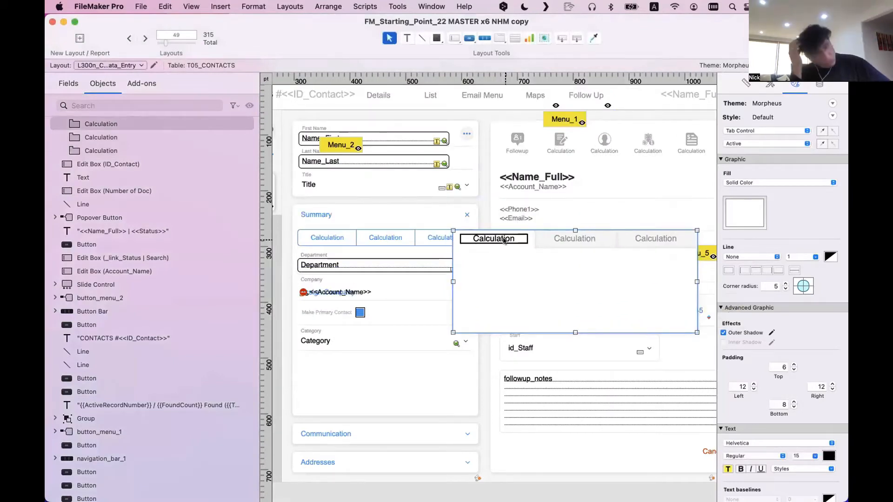
{"action": "left_click_drag", "start_coordinate": [505, 241], "coordinate": [481, 214]}
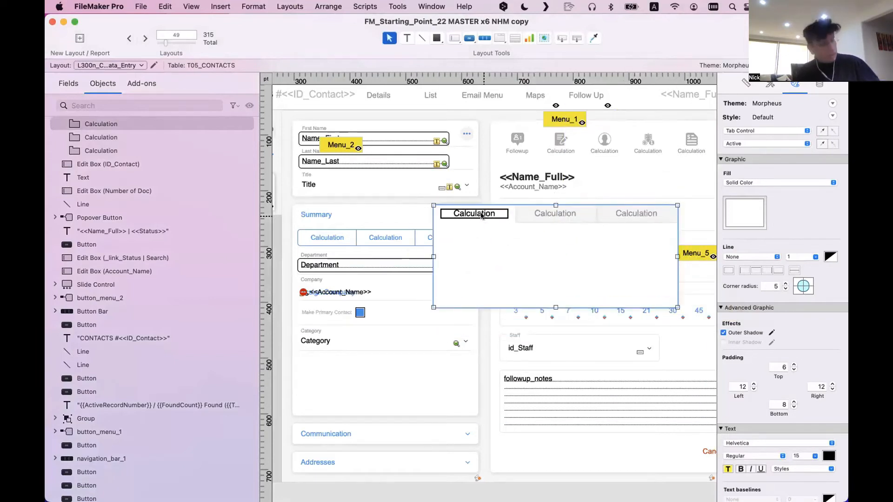
{"action": "key", "text": "BackSpace"}
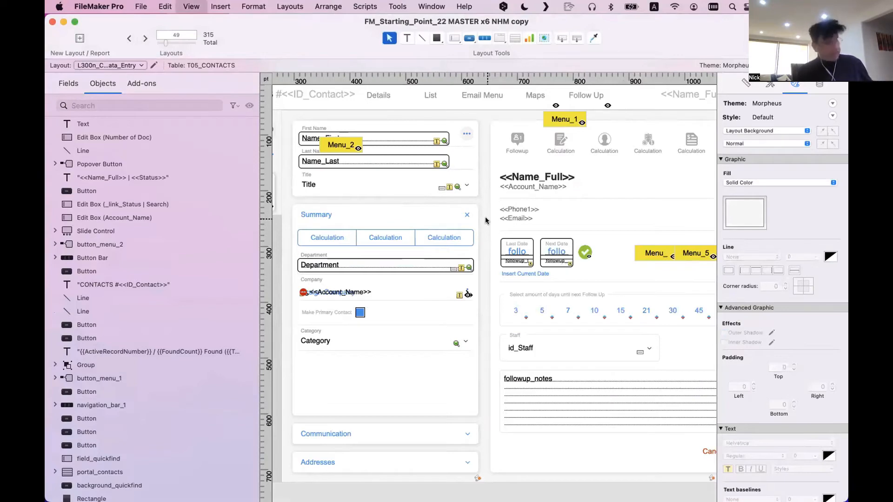
Return to Browse mode and look through the contact's Notes, Contacts and Followup panels.
{"action": "key", "text": "super+b"}
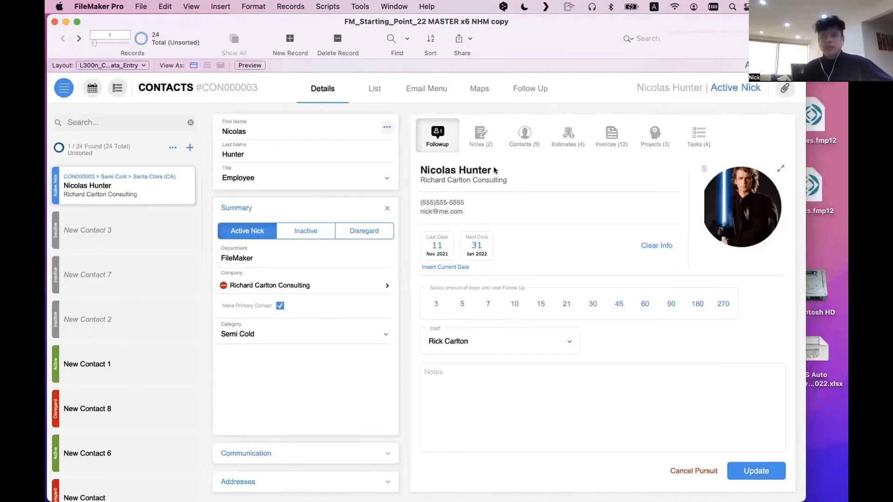
{"action": "left_click", "coordinate": [480, 134]}
{"action": "left_click", "coordinate": [524, 135]}
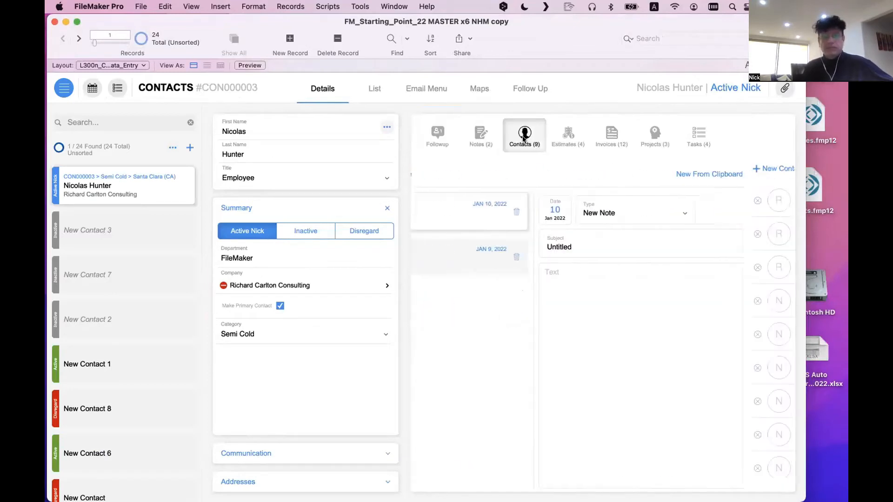
{"action": "left_click", "coordinate": [437, 136]}
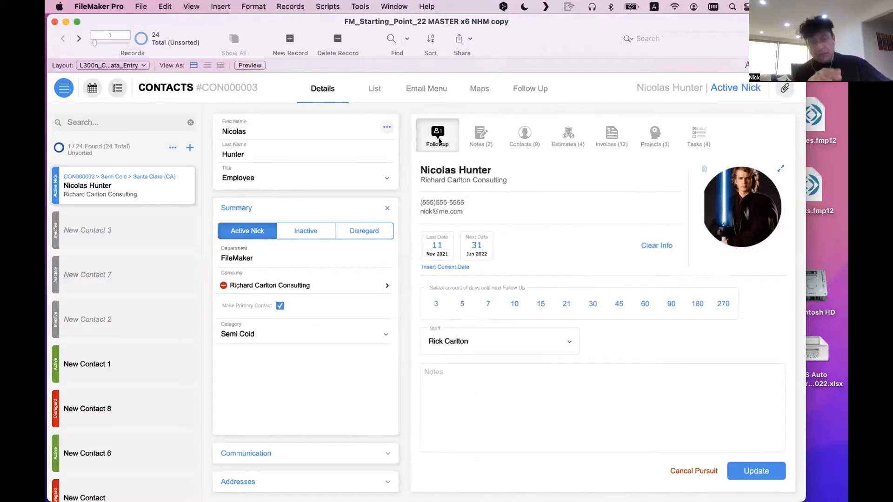
In Layout mode, select the icon button bar above the contact's detail panel, and return to Browse mode.
{"action": "key", "text": "super+l"}
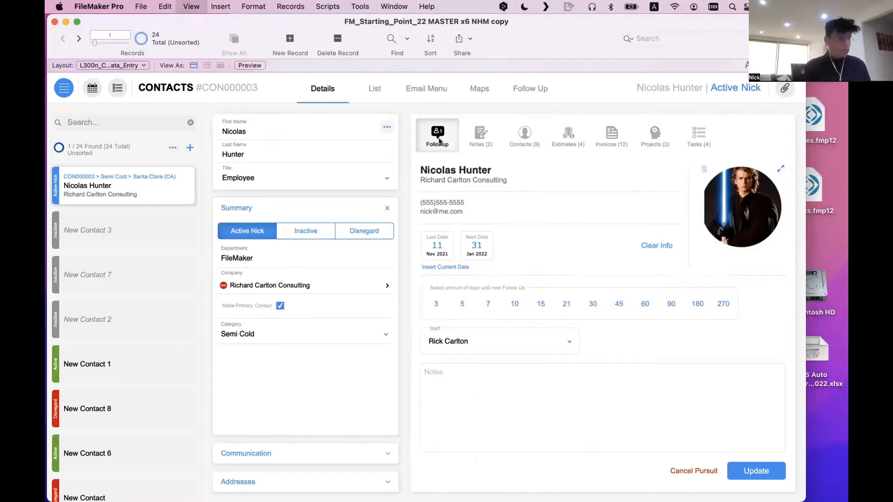
{"action": "scroll", "coordinate": [515, 165], "scroll_direction": "right", "scroll_amount": 10}
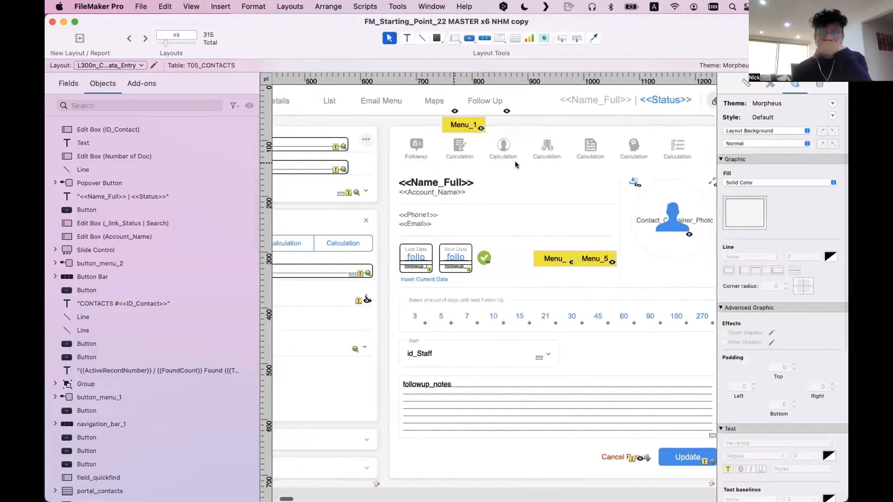
{"action": "left_click", "coordinate": [467, 140]}
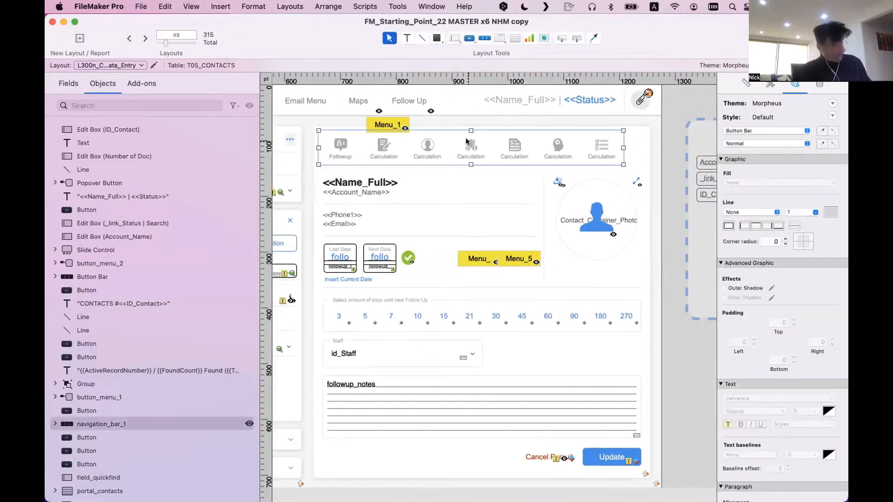
{"action": "key", "text": "super+b"}
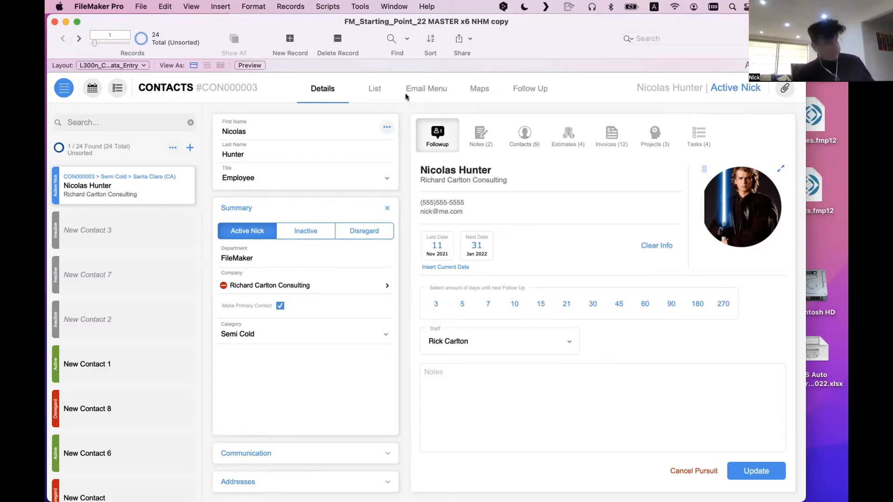
In Layout mode, select the Email Menu segment of the main navigation bar and the Followup segment of the icon bar.
{"action": "key", "text": "super+l"}
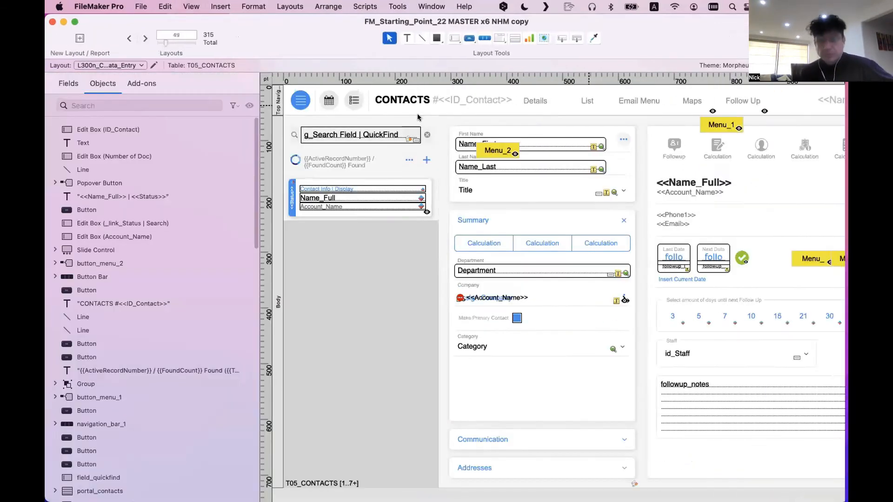
{"action": "scroll", "coordinate": [417, 114], "scroll_direction": "right", "scroll_amount": 2}
{"action": "left_click", "coordinate": [470, 99]}
{"action": "left_click", "coordinate": [470, 99]}
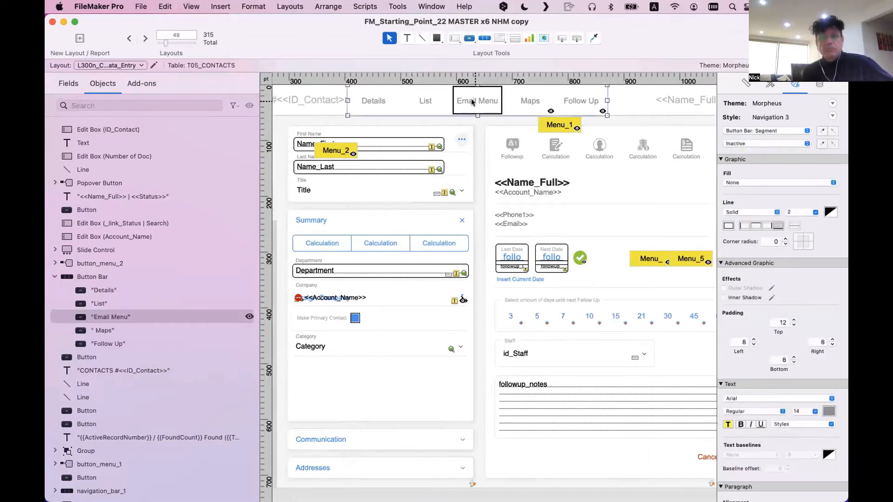
{"action": "left_click", "coordinate": [519, 145]}
{"action": "left_click", "coordinate": [519, 145]}
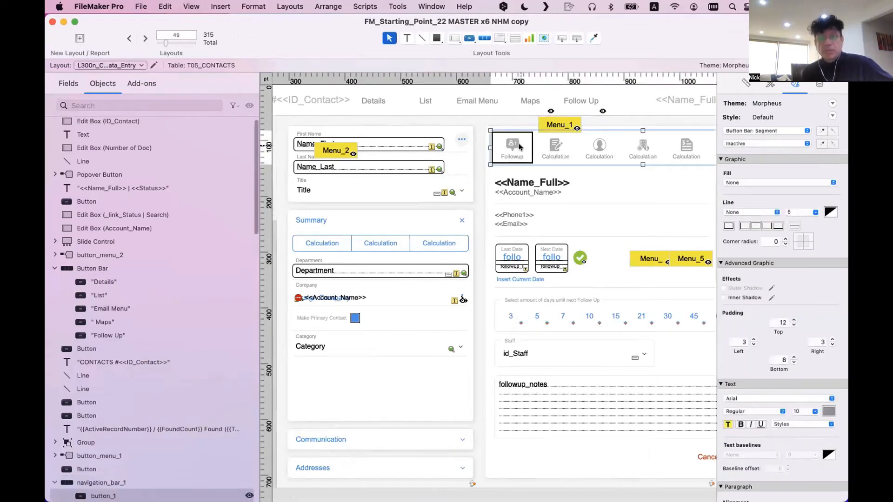
Examine the script action and parameter in the Followup segment's button bar setup, and close the setup.
{"action": "double_click", "coordinate": [518, 144]}
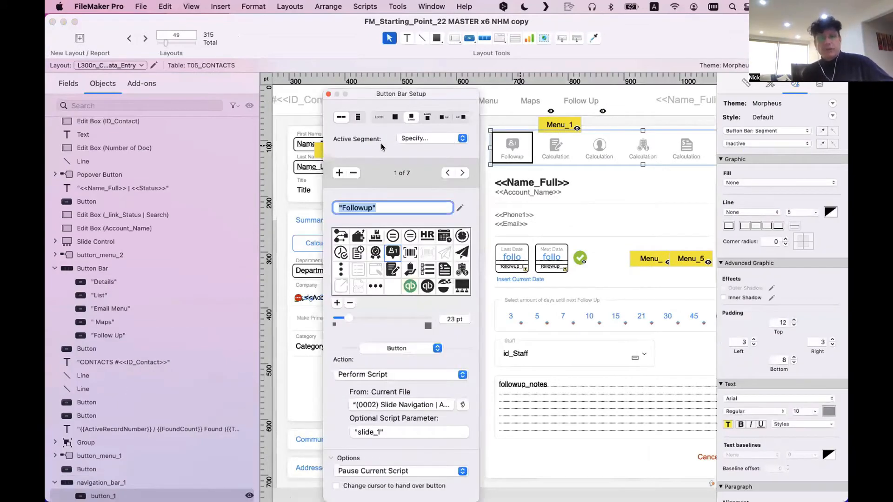
{"action": "scroll", "coordinate": [324, 109], "scroll_direction": "right", "scroll_amount": 1}
{"action": "left_click", "coordinate": [328, 94]}
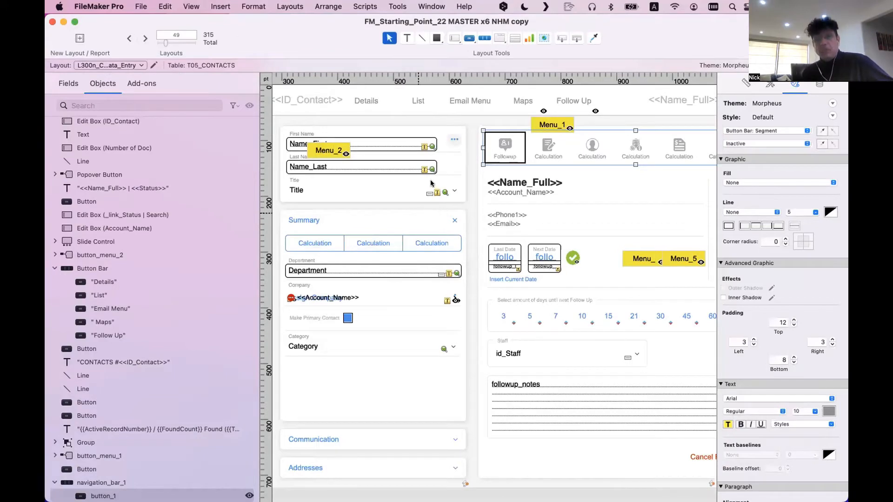
Compare the Email Menu segment of the main navigation bar with the second segment of the icon bar.
{"action": "left_click", "coordinate": [473, 101]}
{"action": "left_click", "coordinate": [474, 101]}
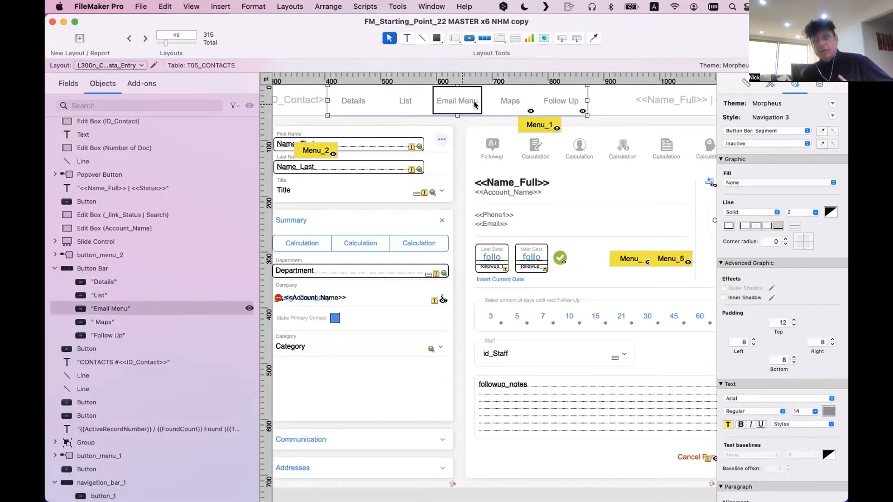
{"action": "left_click", "coordinate": [542, 144]}
{"action": "left_click", "coordinate": [543, 144]}
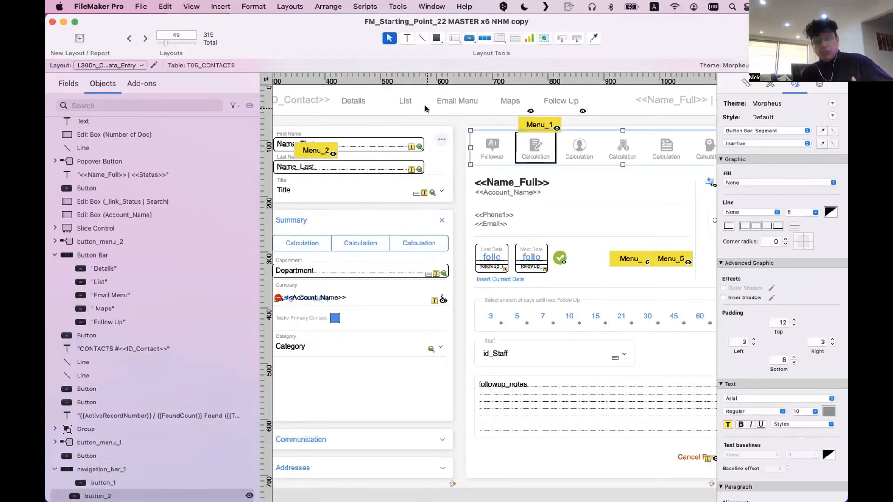
Compare the button action of the List segment with that of the Followup segment, and close the setup.
{"action": "left_click", "coordinate": [405, 101]}
{"action": "double_click", "coordinate": [405, 101]}
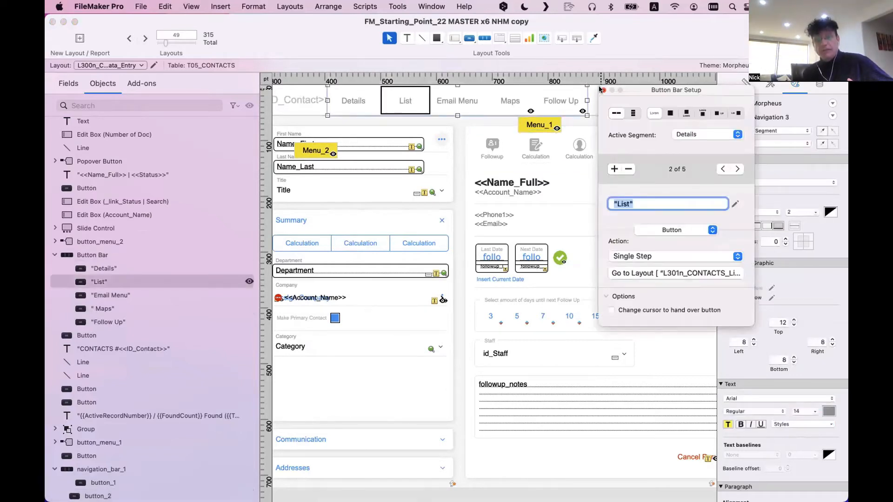
{"action": "left_click", "coordinate": [513, 153]}
{"action": "left_click", "coordinate": [492, 147]}
{"action": "double_click", "coordinate": [492, 146]}
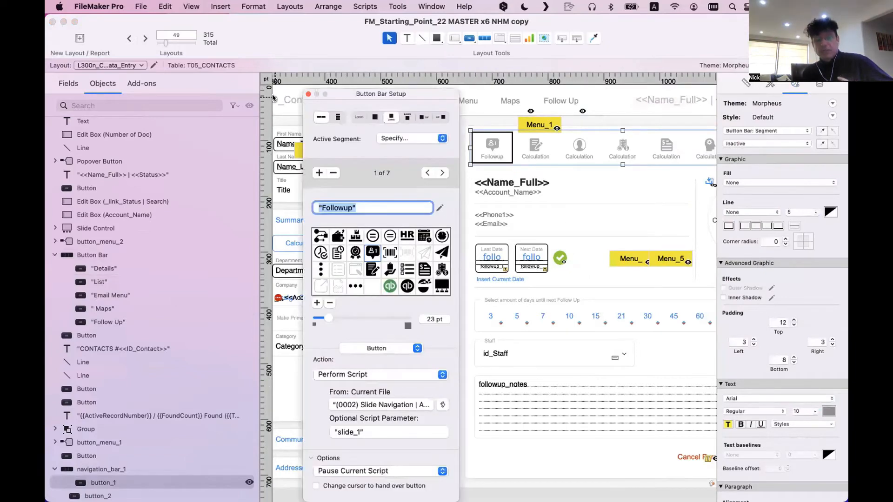
{"action": "left_click", "coordinate": [307, 93]}
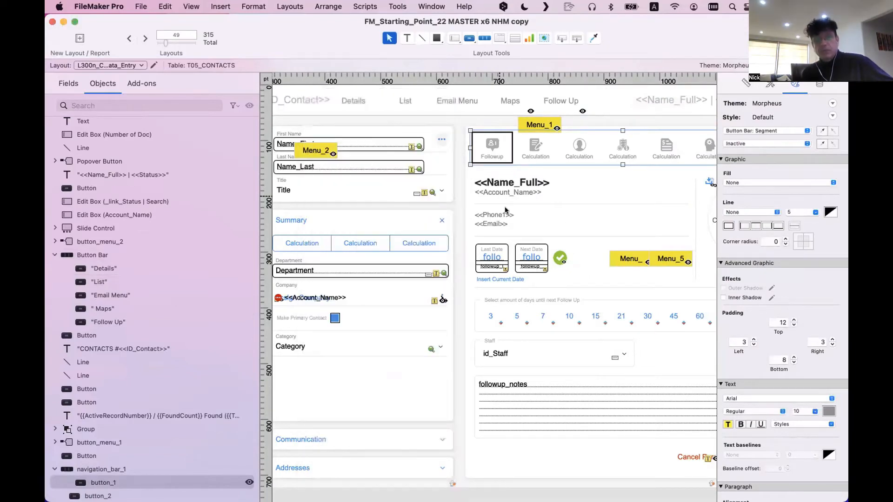
Select the List segment of the main navigation bar and the fourth segment of the icon bar.
{"action": "left_click", "coordinate": [614, 180]}
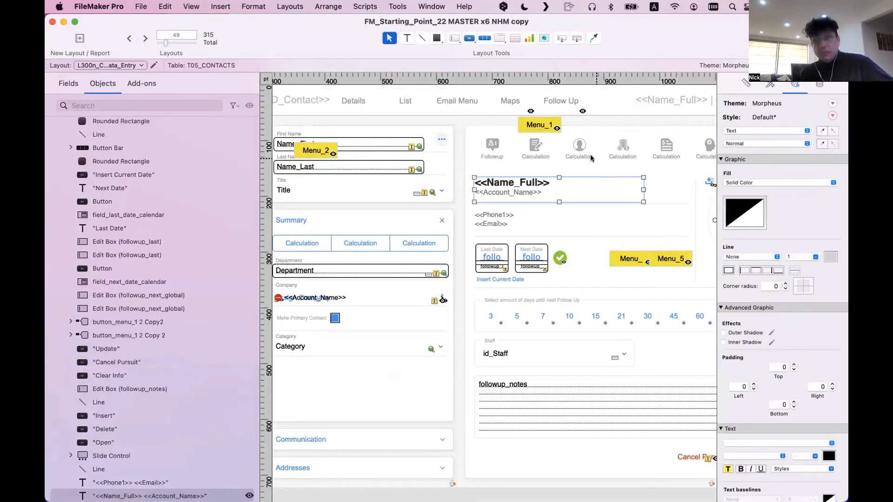
{"action": "left_click", "coordinate": [398, 100]}
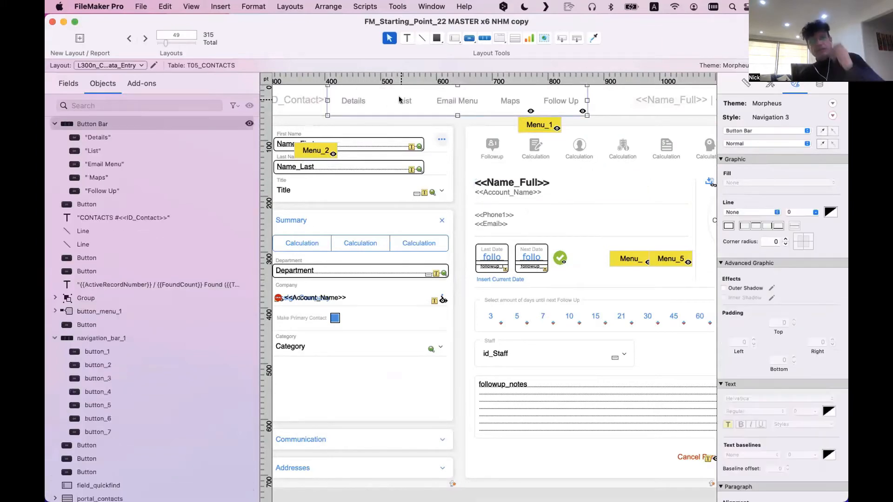
{"action": "left_click", "coordinate": [398, 100]}
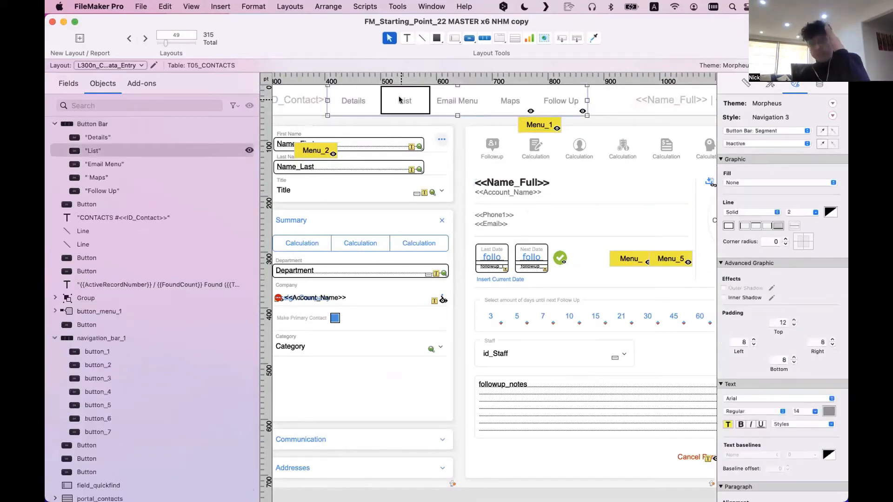
{"action": "left_click", "coordinate": [622, 162]}
{"action": "left_click", "coordinate": [622, 158]}
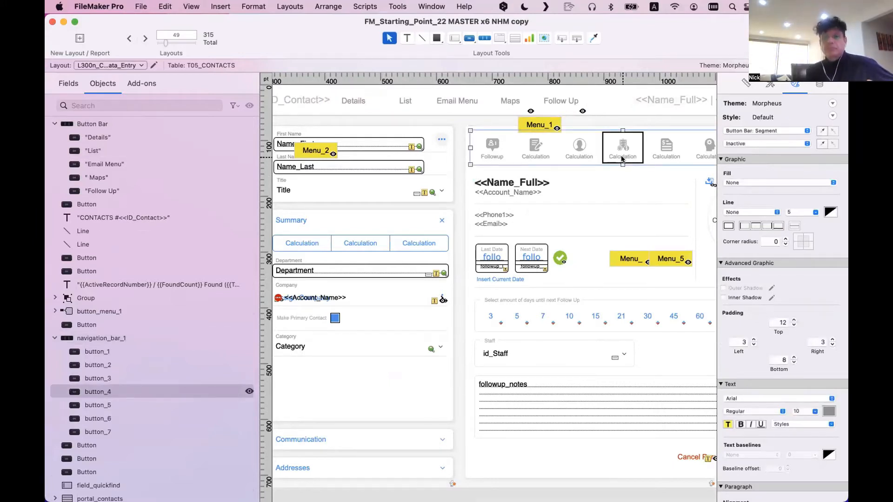
Select the slide control panel below the icon bar together with the icon bar to compare their extents.
{"action": "scroll", "coordinate": [601, 178], "scroll_direction": "right", "scroll_amount": 5}
{"action": "left_click", "coordinate": [557, 179]}
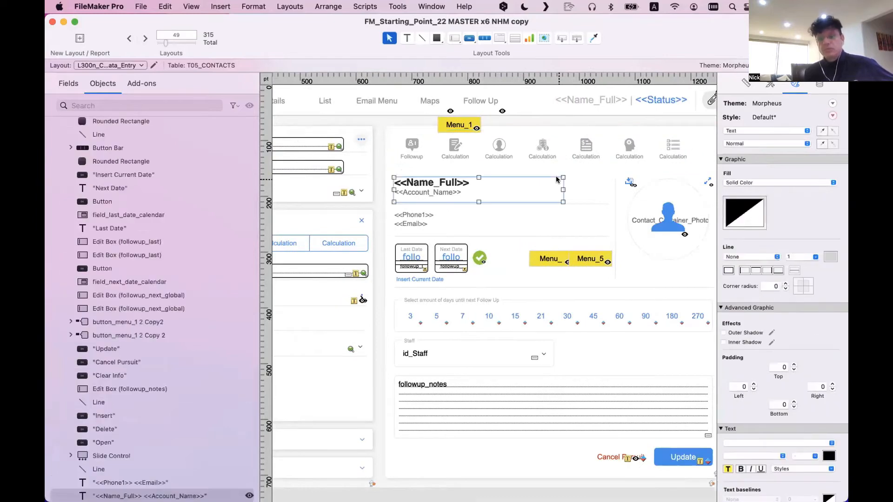
{"action": "left_click", "coordinate": [556, 180]}
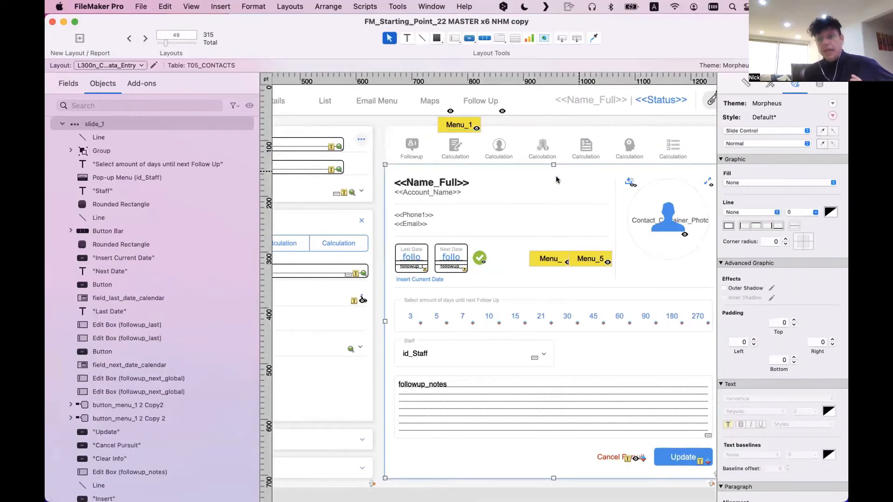
{"action": "scroll", "coordinate": [577, 156], "scroll_direction": "left", "scroll_amount": 1}
{"action": "left_click", "coordinate": [577, 156]}
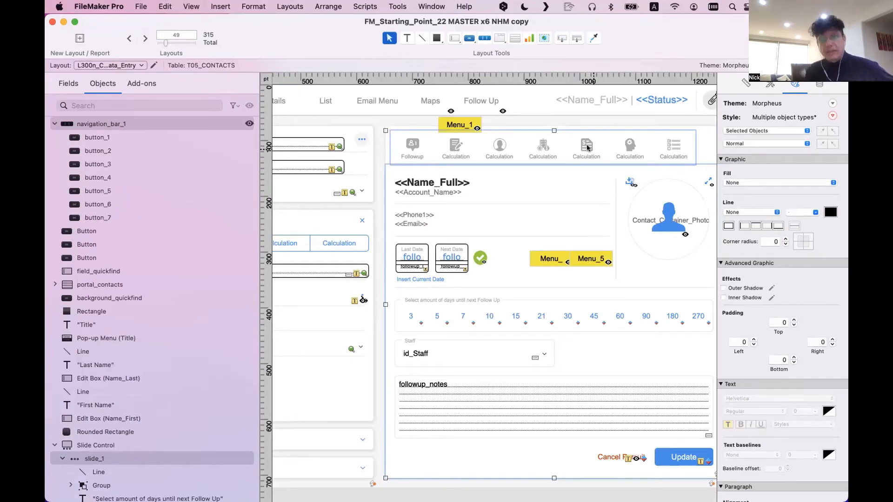
{"action": "scroll", "coordinate": [560, 192], "scroll_direction": "down", "scroll_amount": 1}
{"action": "scroll", "coordinate": [560, 192], "scroll_direction": "down", "scroll_amount": 1}
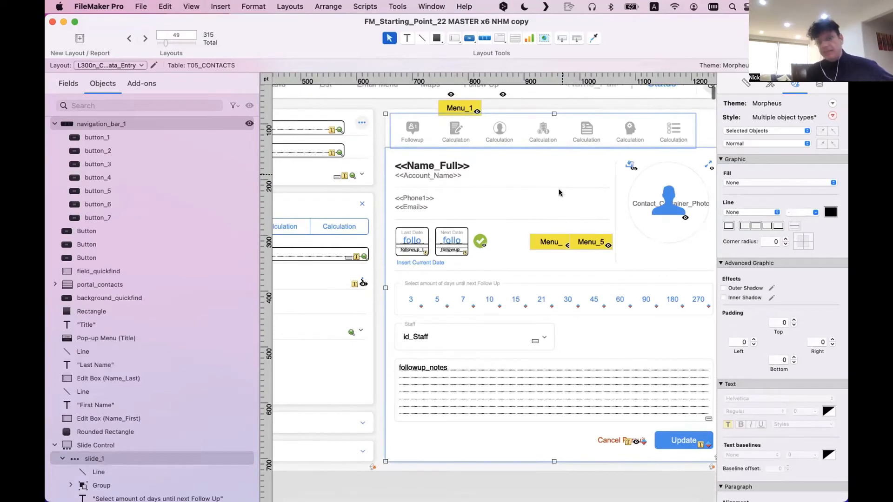
{"action": "scroll", "coordinate": [559, 192], "scroll_direction": "up", "scroll_amount": 1}
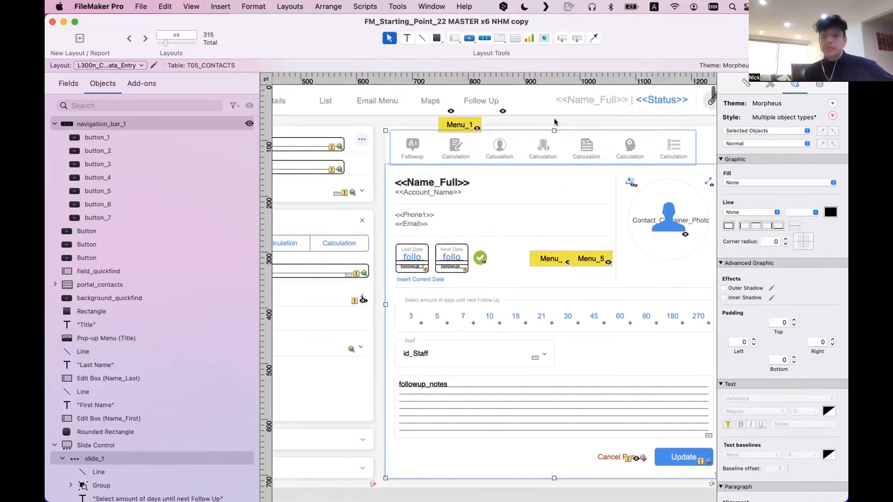
Look through the individual segments of the icon bar above the slide control.
{"action": "left_click", "coordinate": [577, 142]}
{"action": "left_click", "coordinate": [582, 142]}
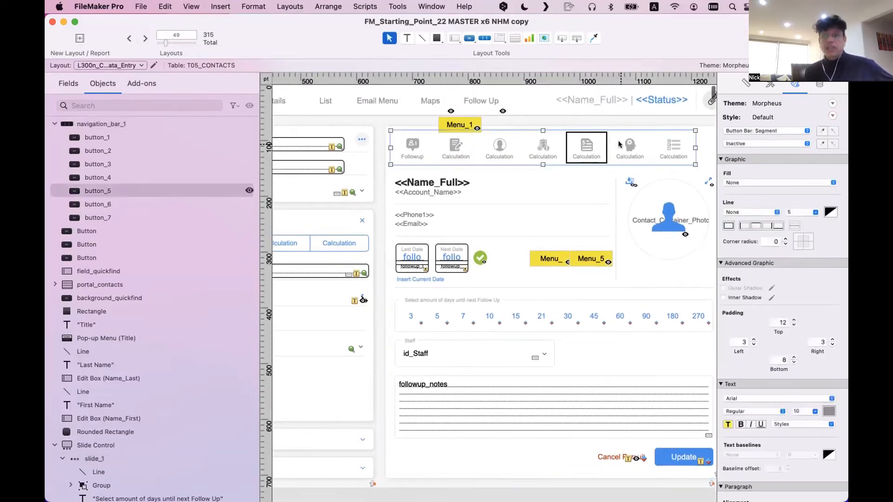
{"action": "left_click", "coordinate": [623, 143]}
{"action": "left_click", "coordinate": [669, 146]}
{"action": "left_click", "coordinate": [586, 148]}
{"action": "left_click", "coordinate": [543, 148]}
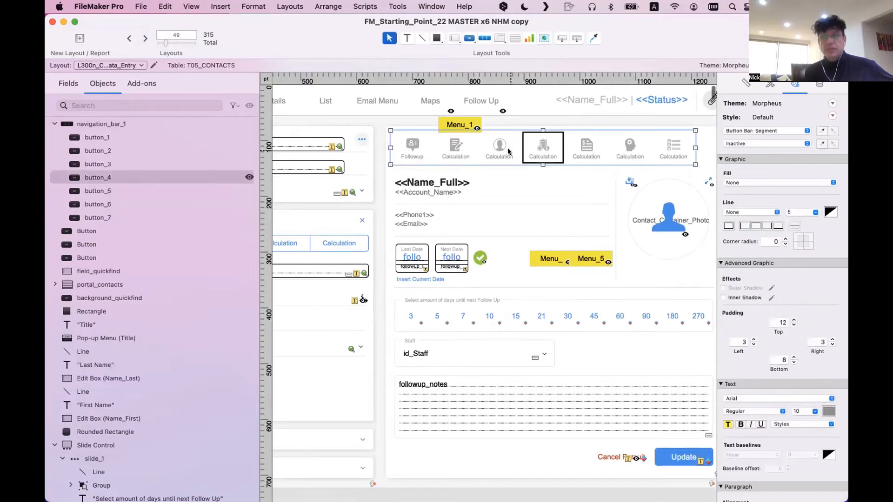
{"action": "left_click", "coordinate": [484, 153]}
{"action": "left_click", "coordinate": [474, 153]}
Compare the slide control's setup with the Followup segment's button bar setup.
{"action": "left_click", "coordinate": [524, 205]}
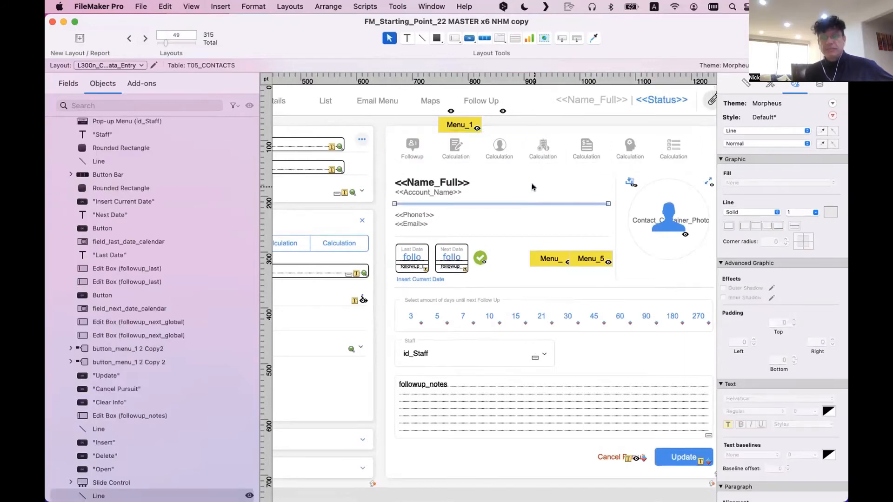
{"action": "left_click", "coordinate": [533, 186]}
{"action": "left_click", "coordinate": [567, 181]}
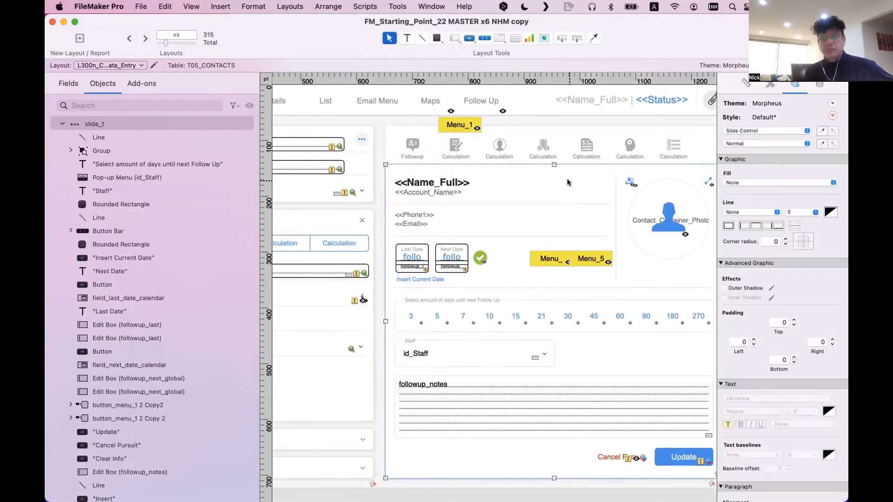
{"action": "scroll", "coordinate": [567, 181], "scroll_direction": "down", "scroll_amount": 1}
{"action": "double_click", "coordinate": [391, 171]}
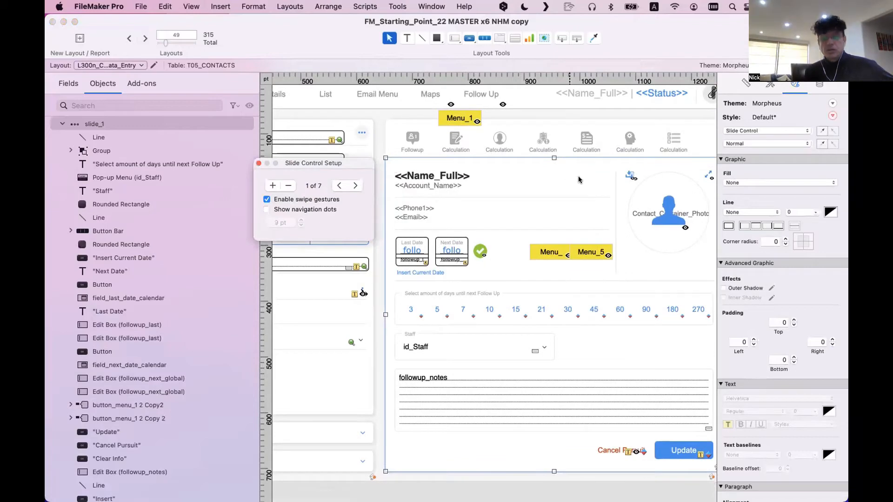
{"action": "left_click", "coordinate": [405, 142]}
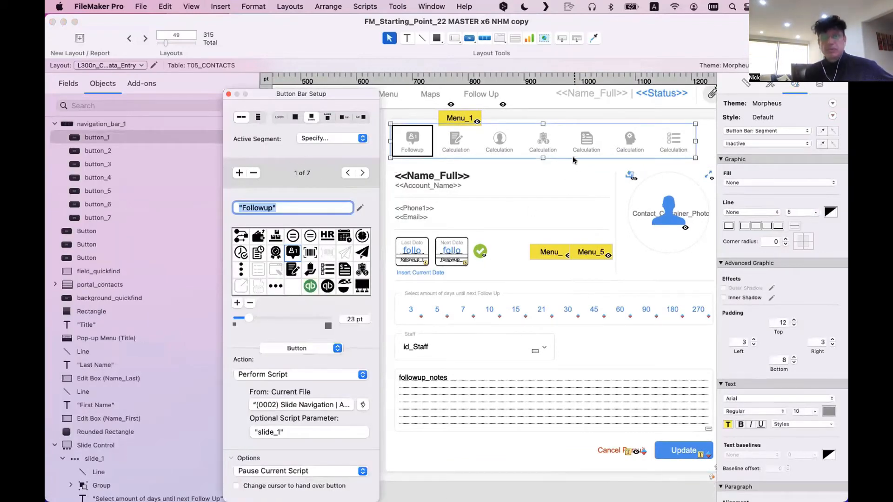
{"action": "left_click", "coordinate": [585, 165]}
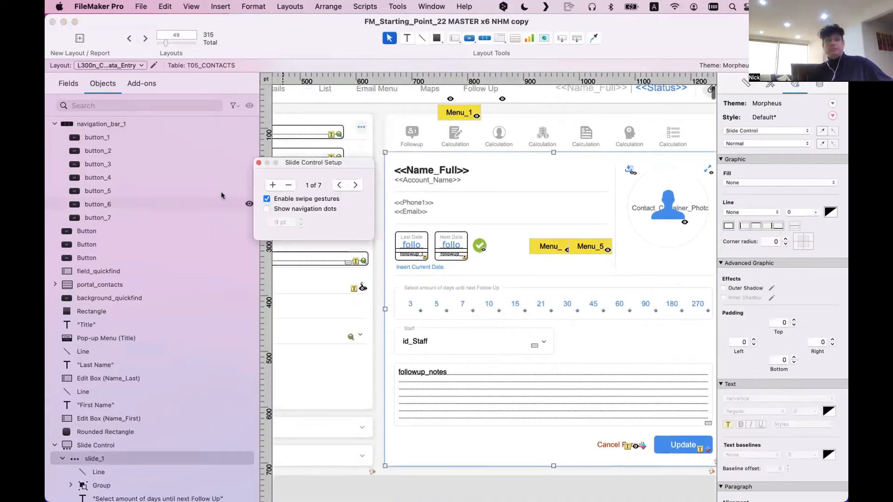
Page forward through the slide control's panels and return to the first one.
{"action": "left_click", "coordinate": [353, 185]}
{"action": "left_click", "coordinate": [353, 184]}
{"action": "left_click", "coordinate": [353, 185]}
{"action": "left_click", "coordinate": [353, 185]}
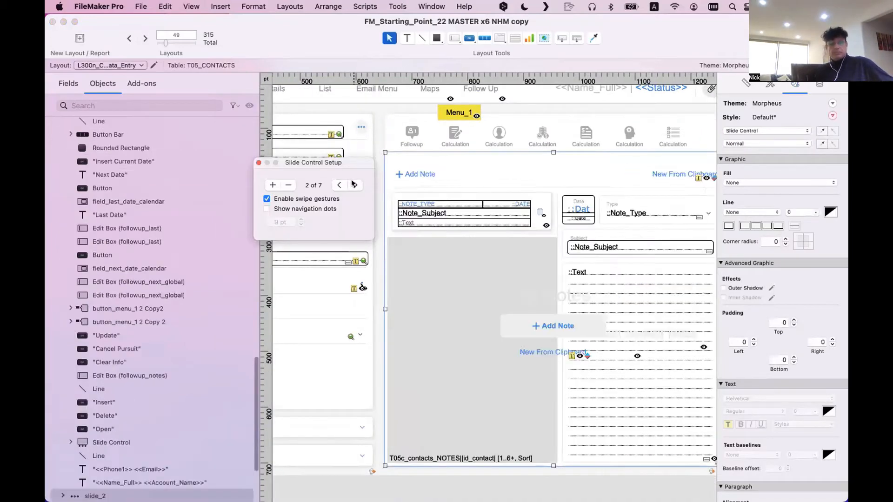
{"action": "left_click", "coordinate": [353, 185]}
{"action": "left_click", "coordinate": [339, 185]}
{"action": "left_click", "coordinate": [339, 185]}
{"action": "left_click", "coordinate": [339, 185]}
{"action": "left_click", "coordinate": [339, 185]}
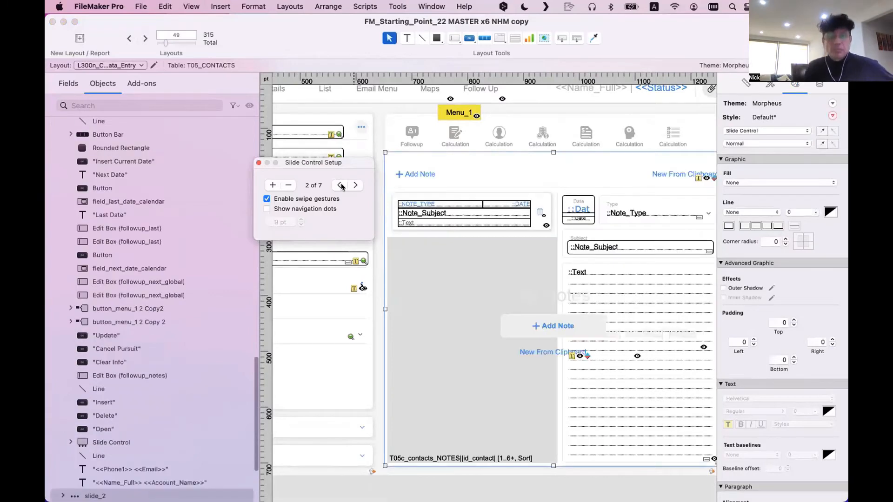
{"action": "left_click", "coordinate": [338, 185]}
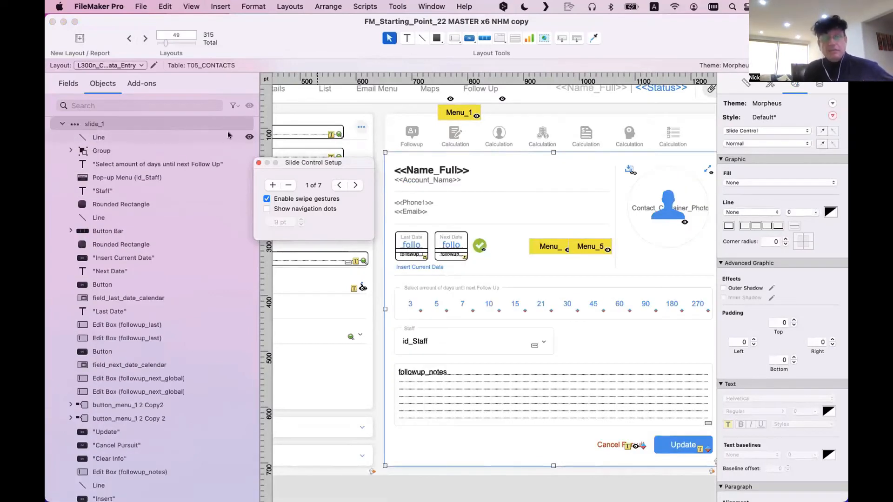
Display the first slide panel's position settings and open its object name for editing.
{"action": "left_click", "coordinate": [740, 81]}
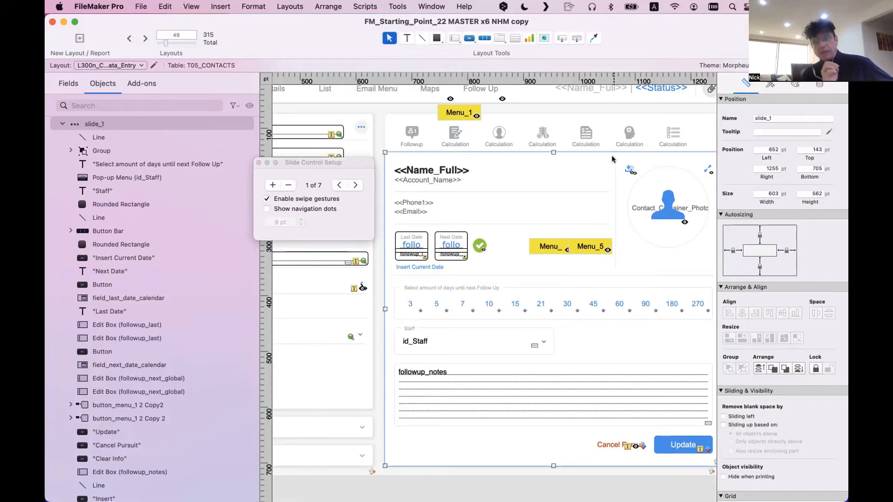
{"action": "left_click", "coordinate": [781, 117]}
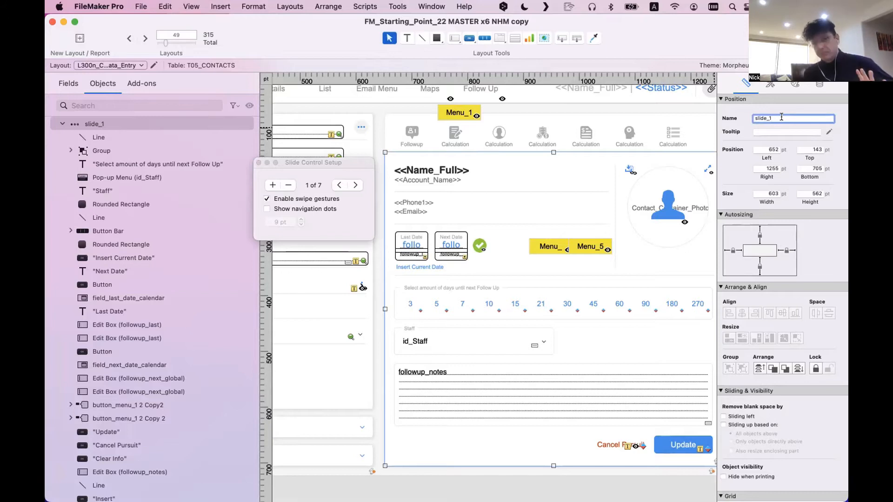
Page forward to the second and third slide panels and check their object names.
{"action": "left_click", "coordinate": [354, 185]}
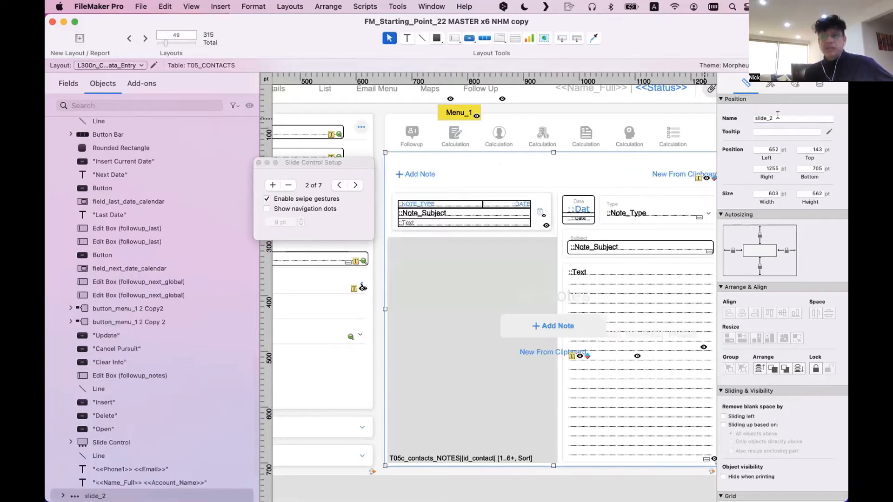
{"action": "left_click", "coordinate": [355, 185]}
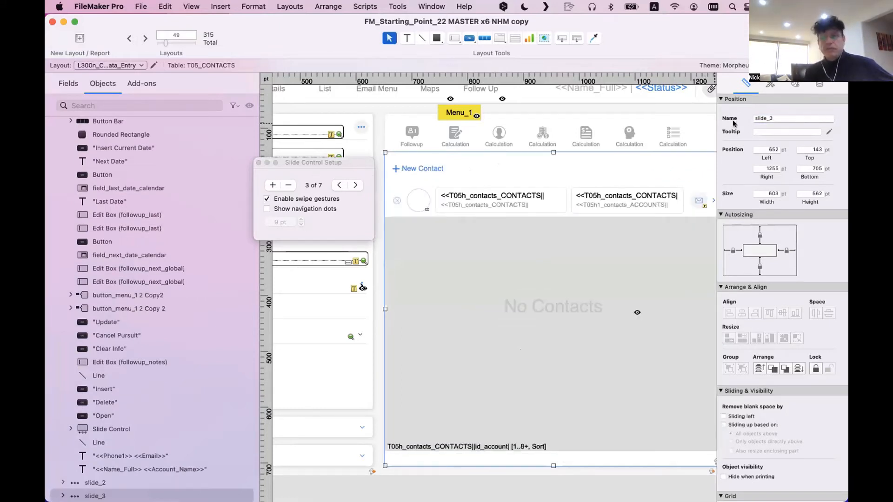
{"action": "left_click", "coordinate": [793, 120]}
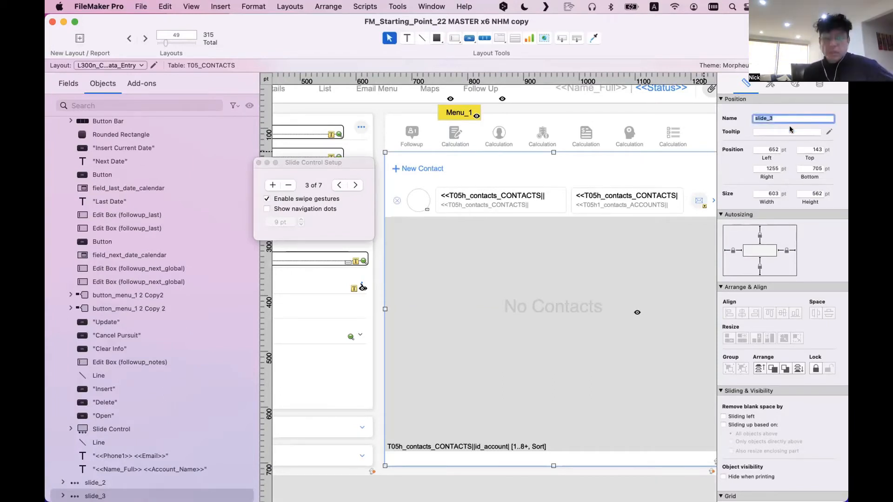
Go through all seven segments of the icon button bar and check each one's object name.
{"action": "left_click", "coordinate": [412, 133]}
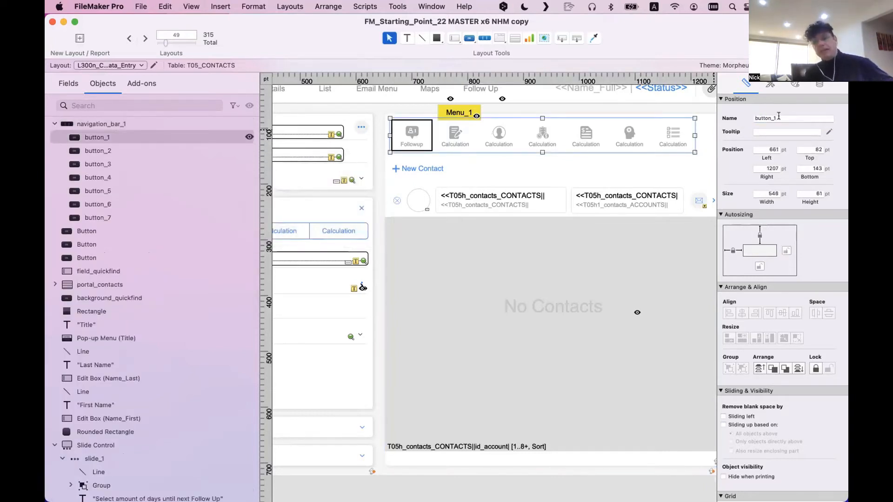
{"action": "left_click", "coordinate": [461, 140]}
{"action": "left_click", "coordinate": [489, 139]}
{"action": "left_click", "coordinate": [554, 138]}
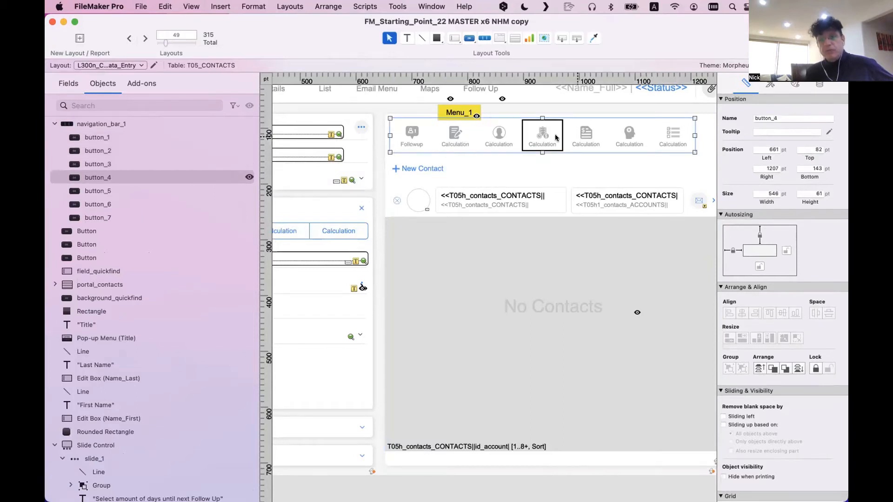
{"action": "left_click", "coordinate": [586, 135]}
{"action": "left_click", "coordinate": [629, 136]}
{"action": "left_click", "coordinate": [673, 136]}
{"action": "scroll", "coordinate": [567, 161], "scroll_direction": "down", "scroll_amount": 1}
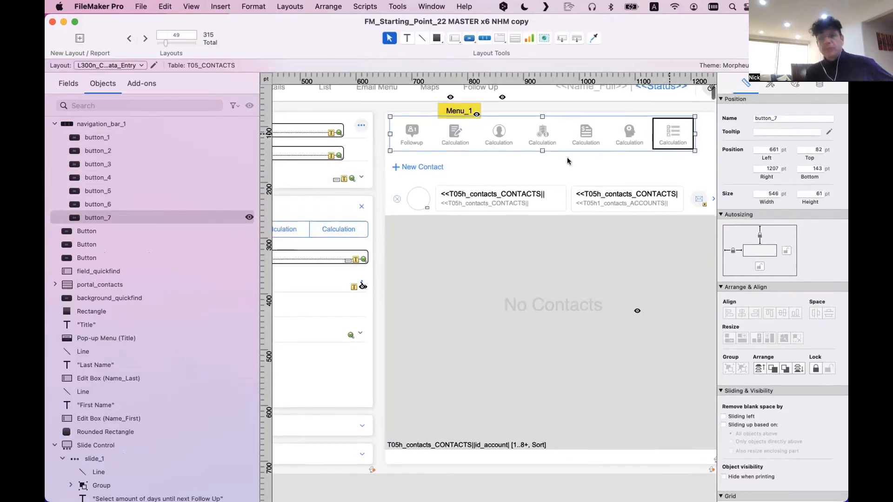
Open the slide control's setup, page back to the first panel, and page forward through to the seventh.
{"action": "double_click", "coordinate": [534, 148]}
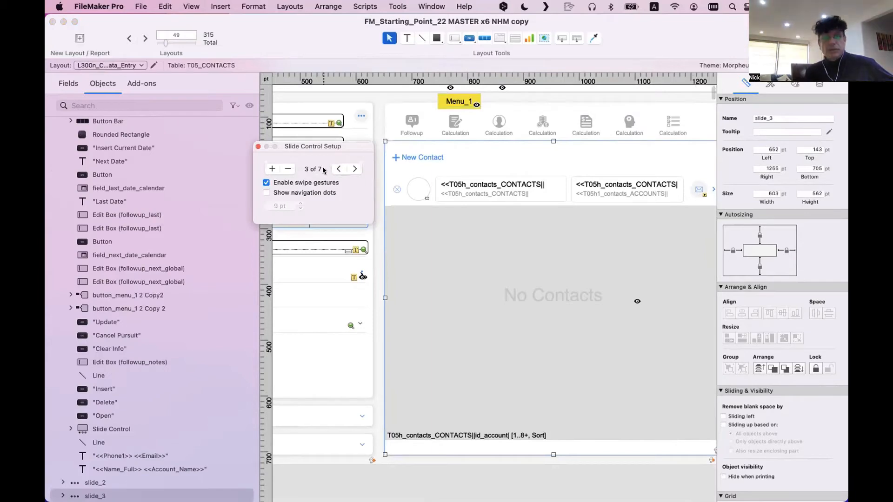
{"action": "left_click", "coordinate": [338, 169]}
{"action": "left_click", "coordinate": [339, 169]}
{"action": "left_click", "coordinate": [355, 168]}
{"action": "left_click", "coordinate": [355, 168]}
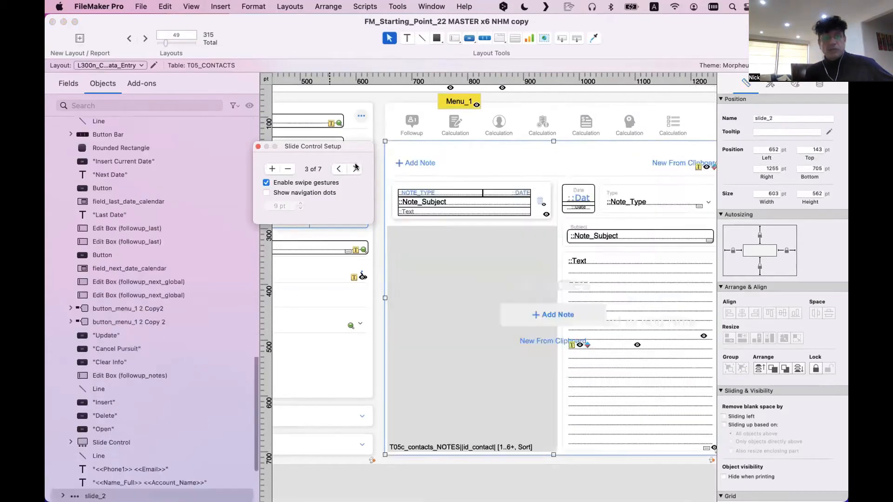
{"action": "left_click", "coordinate": [355, 167]}
{"action": "left_click", "coordinate": [355, 168]}
{"action": "left_click", "coordinate": [355, 167]}
{"action": "left_click", "coordinate": [355, 168]}
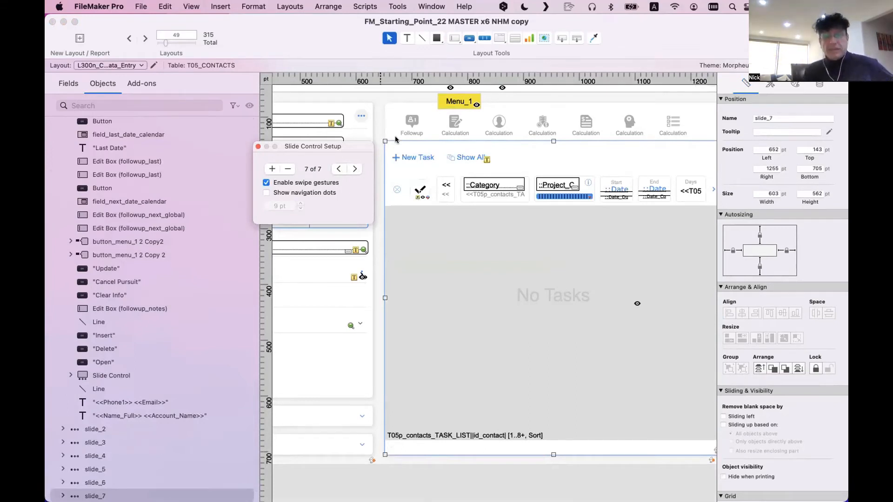
Review the Followup segment's button bar setup, including its slide navigation script and parameter, and close it.
{"action": "left_click", "coordinate": [412, 115]}
{"action": "left_click", "coordinate": [411, 115]}
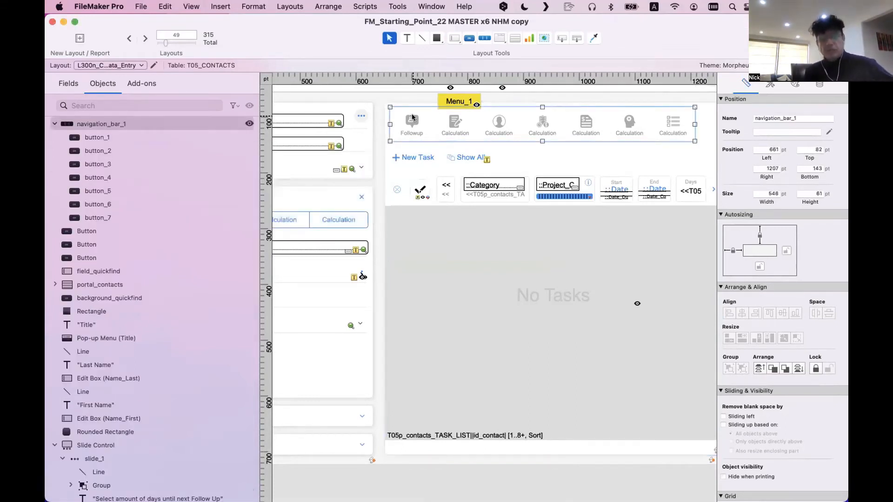
{"action": "left_click", "coordinate": [424, 124]}
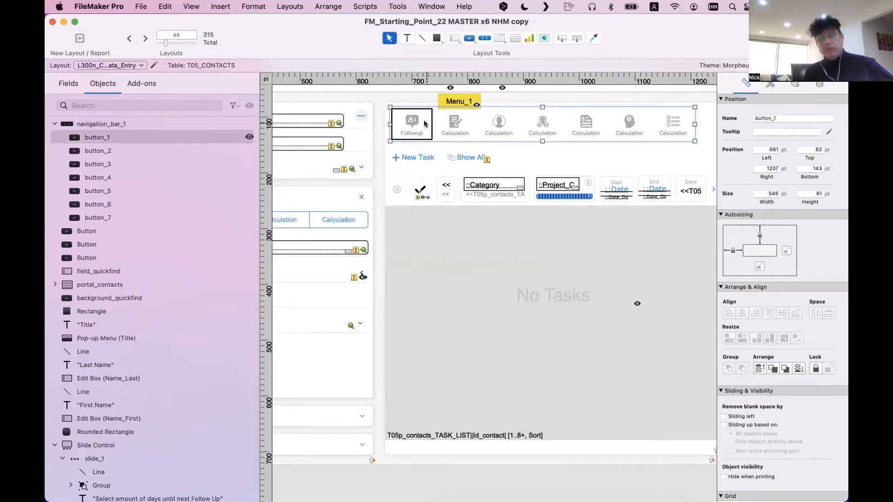
{"action": "left_click", "coordinate": [560, 153]}
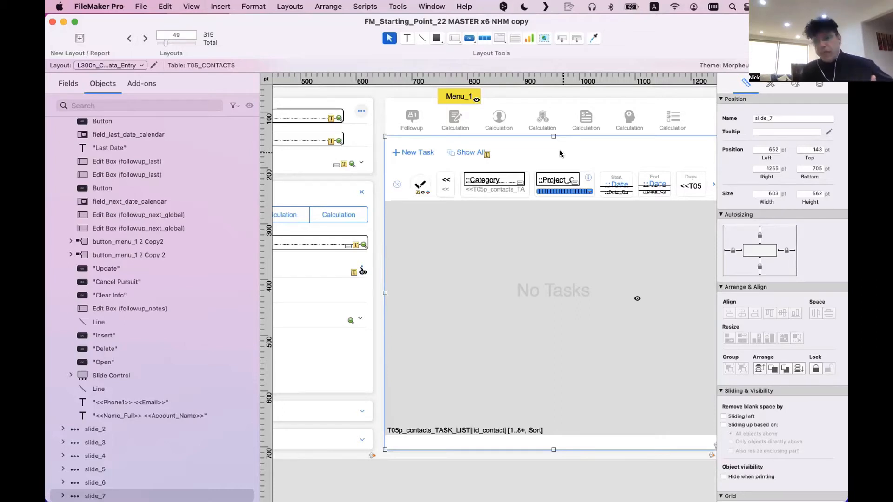
{"action": "left_click", "coordinate": [403, 115]}
{"action": "left_click", "coordinate": [404, 115]}
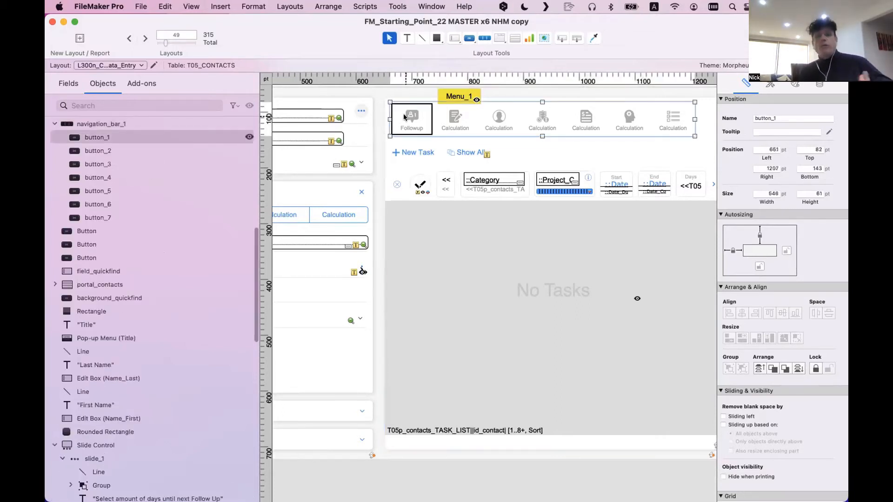
{"action": "double_click", "coordinate": [404, 115]}
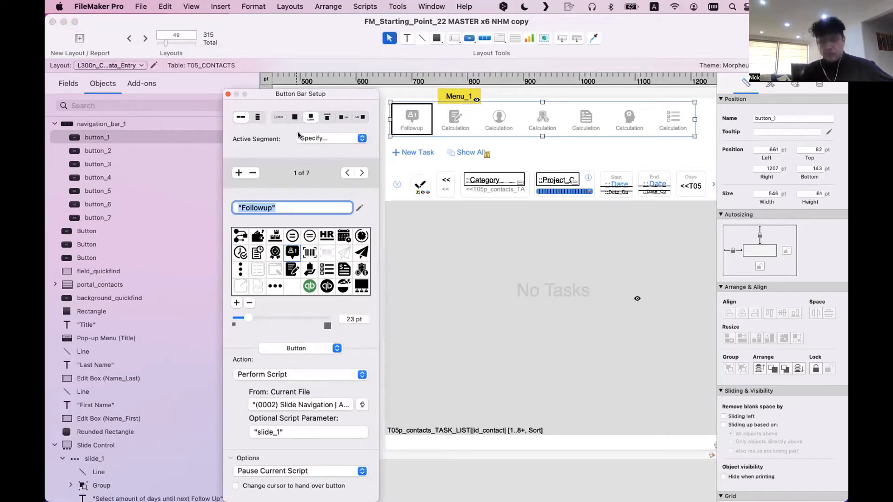
{"action": "left_click", "coordinate": [228, 94]}
Turn on the slide control's navigation dots and use them to move back to the first panel.
{"action": "left_click", "coordinate": [594, 156]}
{"action": "double_click", "coordinate": [593, 157]}
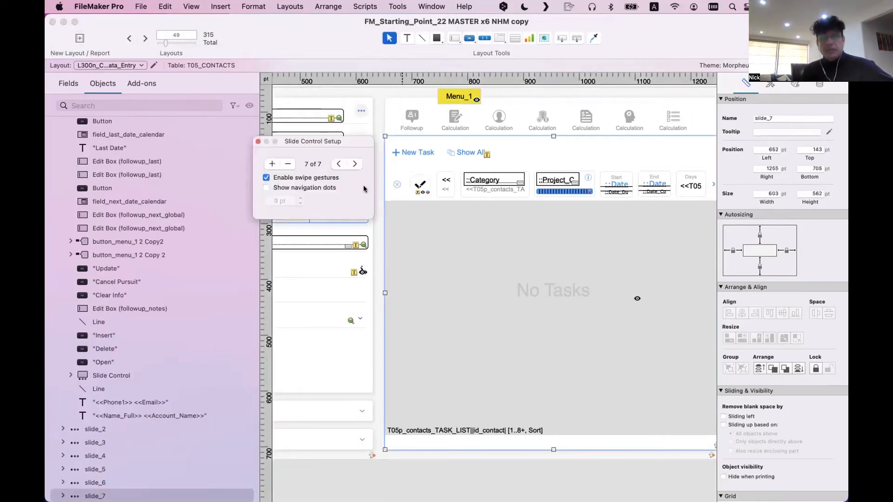
{"action": "left_click", "coordinate": [311, 188]}
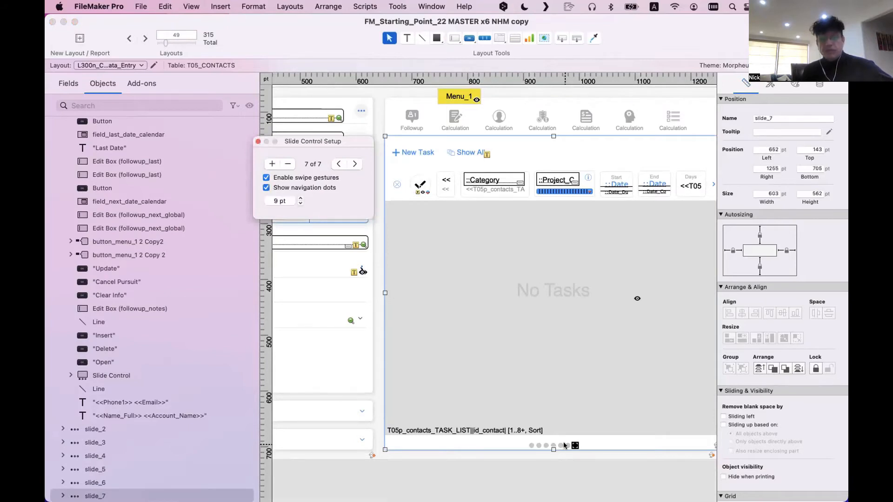
{"action": "left_click", "coordinate": [559, 447]}
{"action": "left_click", "coordinate": [545, 445]}
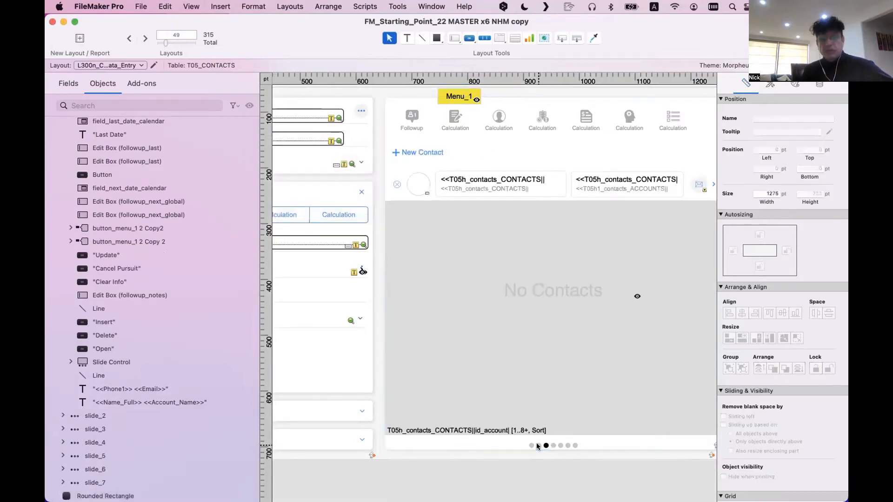
{"action": "left_click", "coordinate": [538, 445]}
{"action": "left_click", "coordinate": [532, 445]}
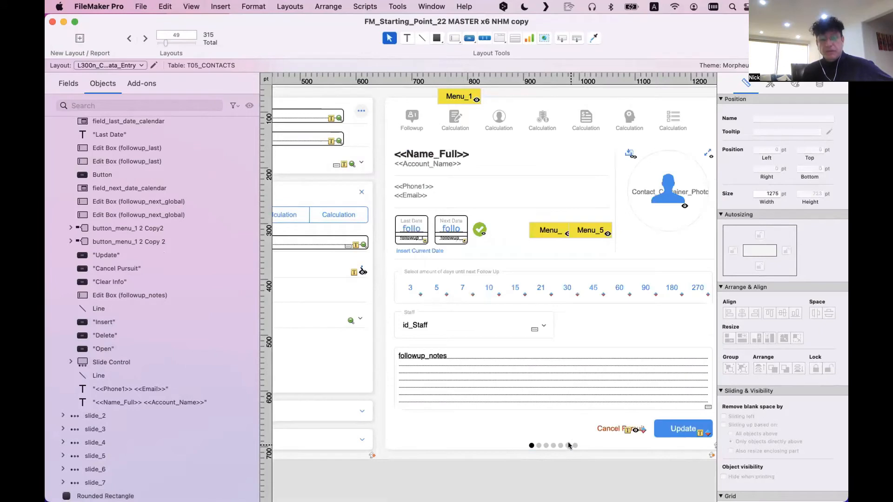
{"action": "left_click", "coordinate": [588, 447]}
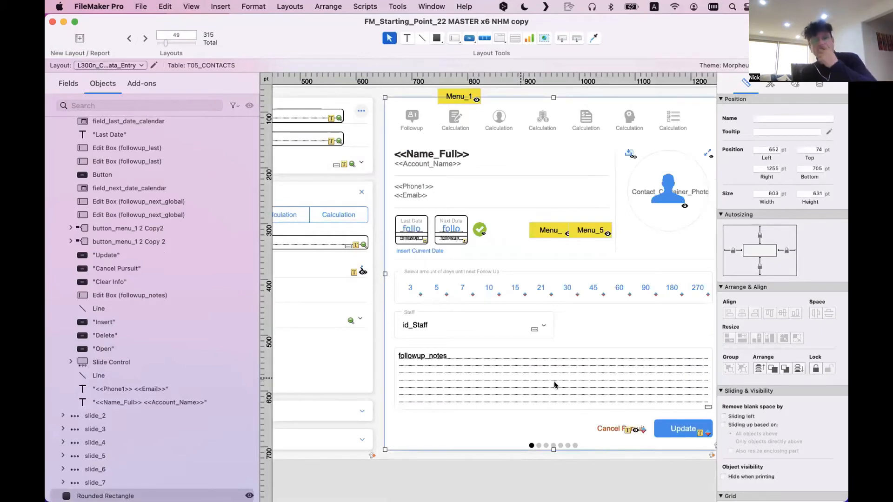
Turn off the slide control's navigation dots and close its setup.
{"action": "double_click", "coordinate": [585, 159]}
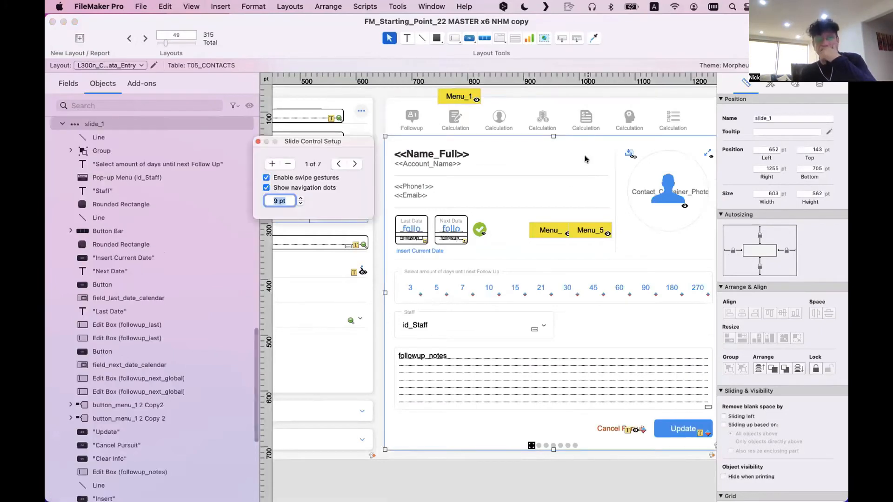
{"action": "left_click", "coordinate": [286, 188]}
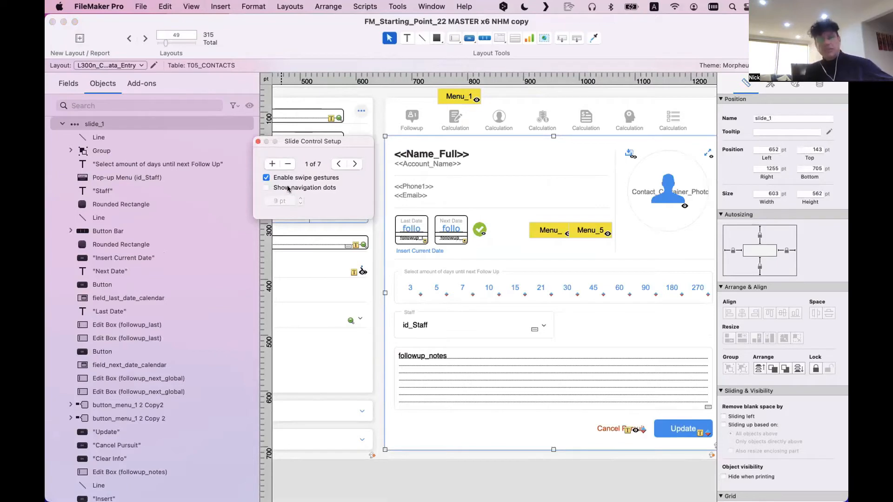
{"action": "left_click", "coordinate": [256, 141]}
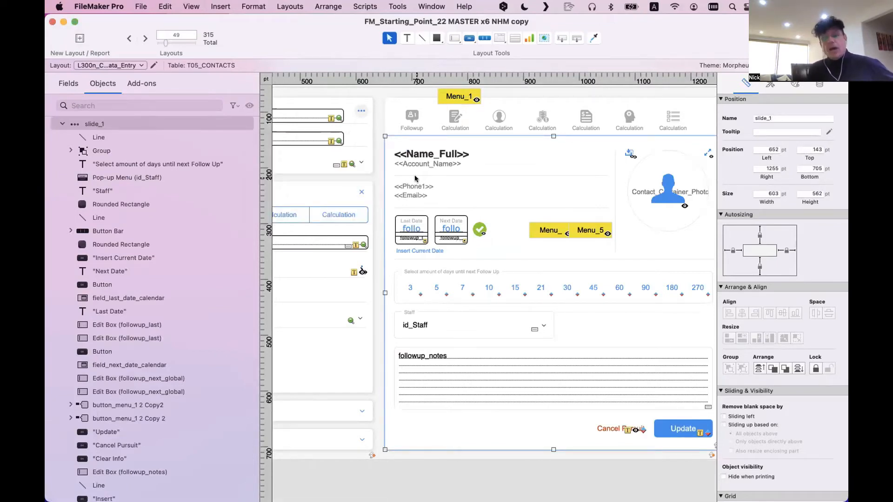
Compare the object names of the Followup segment and the first slide panel below it.
{"action": "left_click", "coordinate": [399, 122]}
{"action": "left_click", "coordinate": [399, 122]}
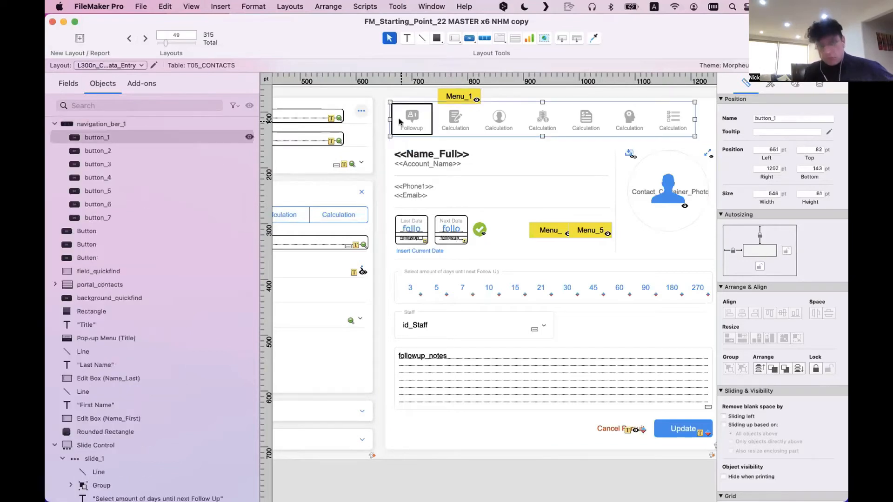
{"action": "left_click", "coordinate": [508, 144]}
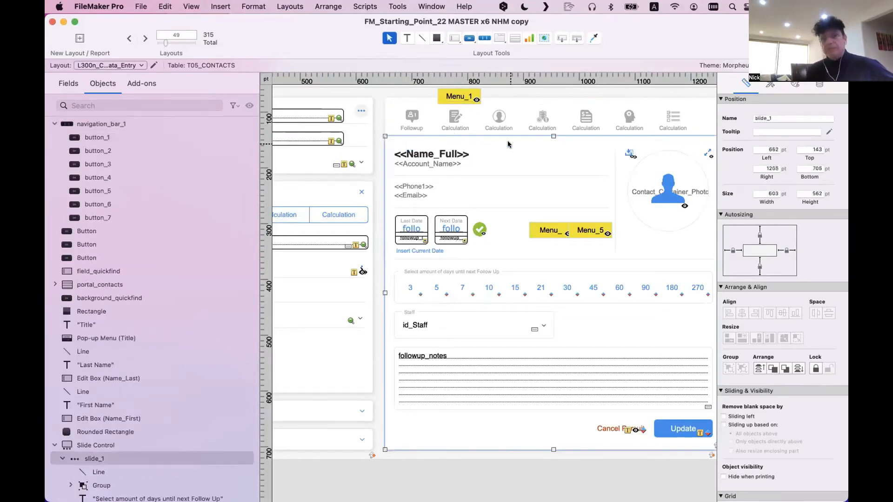
Collapse slide_1 in the object list, display panels slide_2 through slide_7 one by one, and return to slide_1.
{"action": "left_click", "coordinate": [62, 458]}
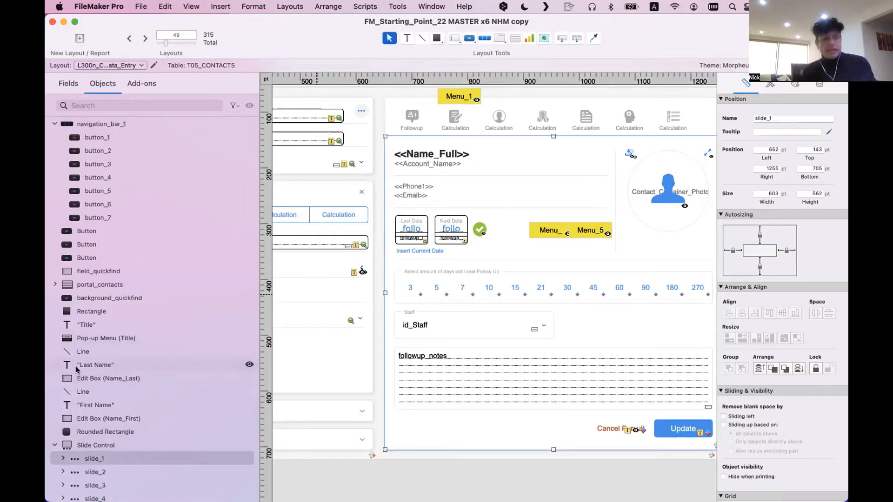
{"action": "scroll", "coordinate": [84, 422], "scroll_direction": "down", "scroll_amount": 3}
{"action": "scroll", "coordinate": [84, 423], "scroll_direction": "up", "scroll_amount": 1}
{"action": "left_click", "coordinate": [130, 394]}
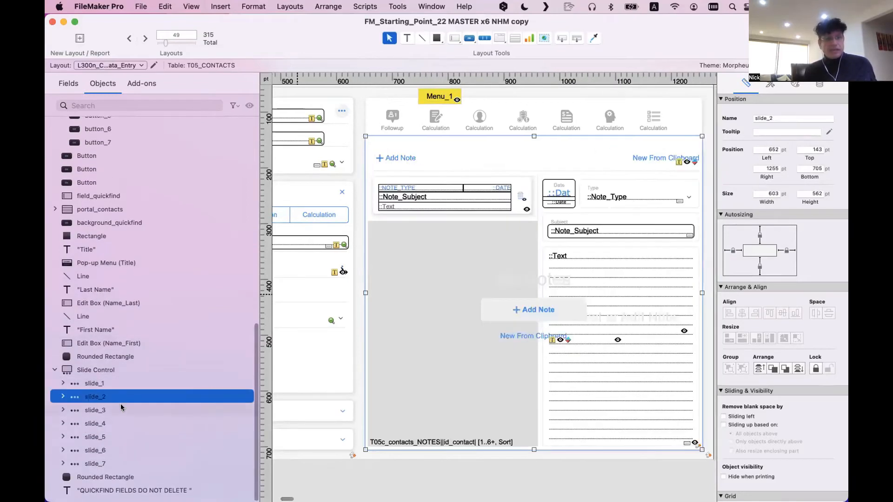
{"action": "left_click", "coordinate": [120, 410]}
{"action": "left_click", "coordinate": [118, 423]}
{"action": "left_click", "coordinate": [119, 437]}
{"action": "left_click", "coordinate": [119, 450]}
{"action": "left_click", "coordinate": [118, 464]}
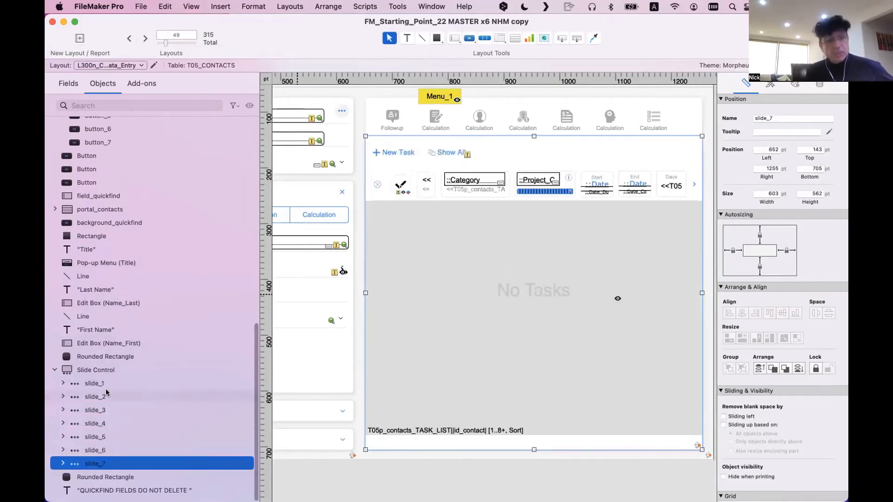
{"action": "left_click", "coordinate": [106, 383]}
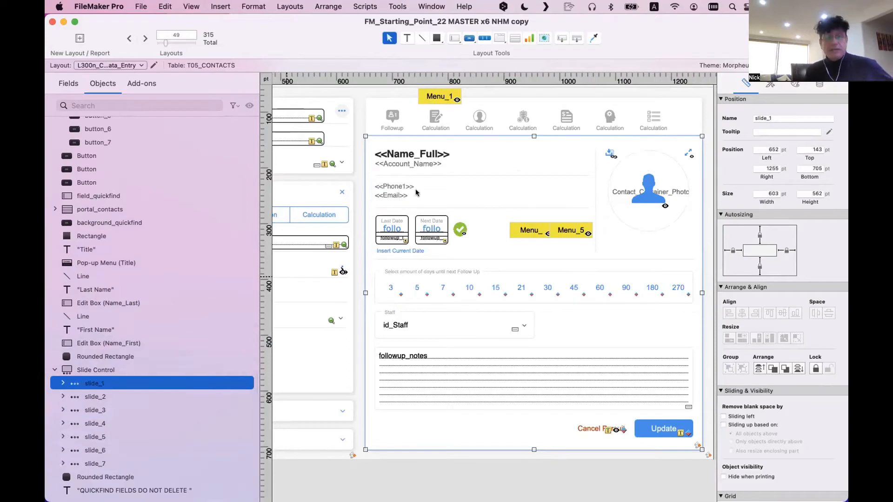
Move navigation_bar_1 down the object list so it sits directly above the Slide Control.
{"action": "left_click", "coordinate": [443, 120]}
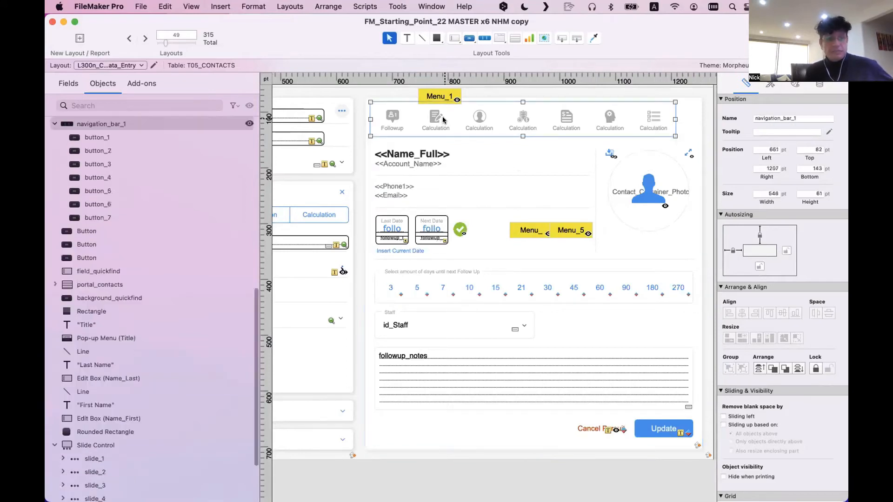
{"action": "left_click", "coordinate": [113, 139]}
{"action": "scroll", "coordinate": [113, 140], "scroll_direction": "down", "scroll_amount": 2}
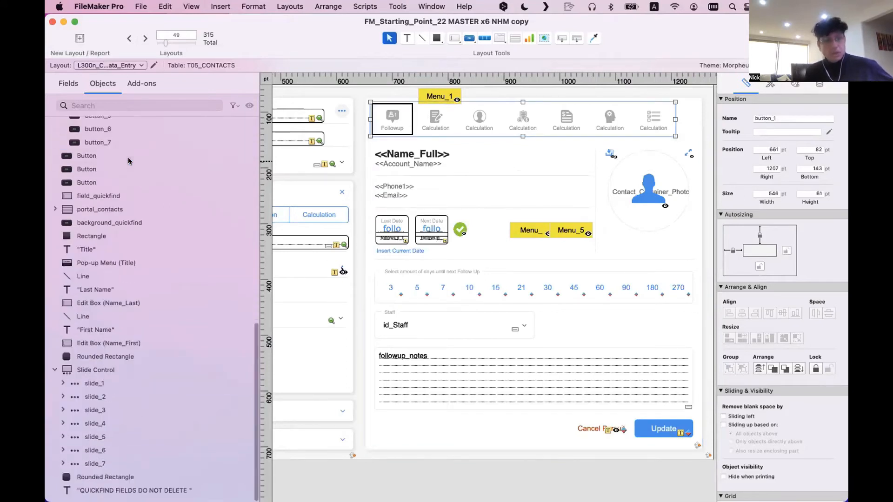
{"action": "scroll", "coordinate": [113, 195], "scroll_direction": "up", "scroll_amount": 5}
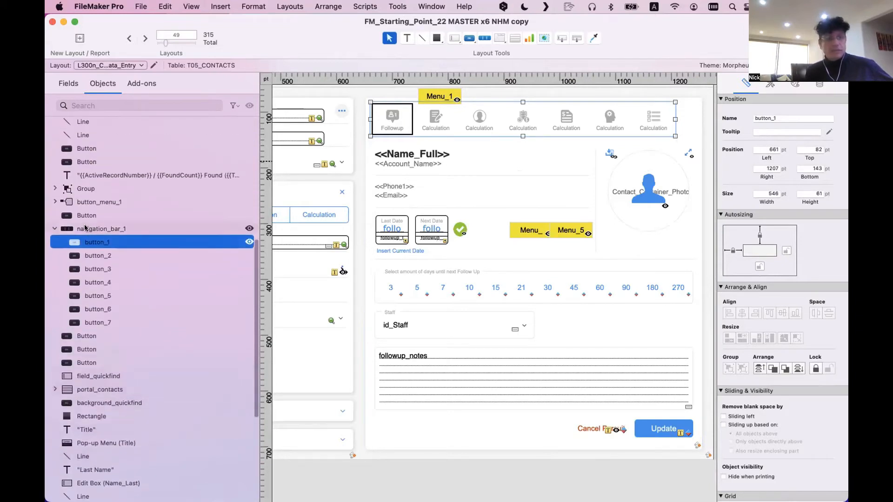
{"action": "scroll", "coordinate": [93, 191], "scroll_direction": "down", "scroll_amount": 2}
{"action": "left_click", "coordinate": [68, 185]}
{"action": "left_click_drag", "start_coordinate": [68, 185], "coordinate": [85, 466]}
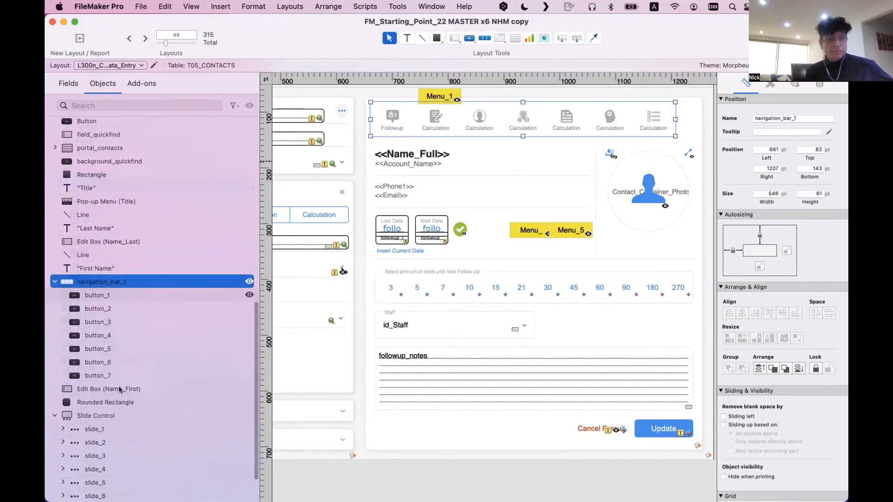
{"action": "left_click_drag", "start_coordinate": [70, 280], "coordinate": [74, 405]}
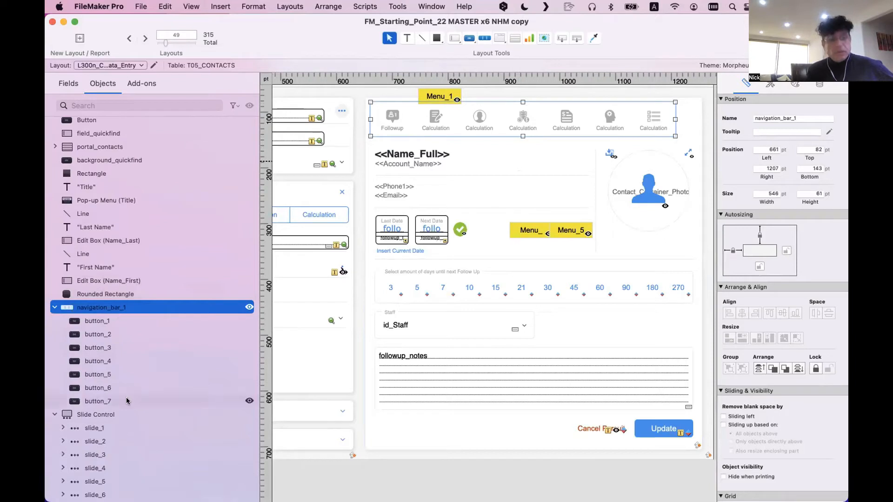
Compare button_1, button_2 and button_3 of navigation_bar_1 with slide_1, slide_2 and slide_3 in the object list.
{"action": "scroll", "coordinate": [106, 421], "scroll_direction": "down", "scroll_amount": 3}
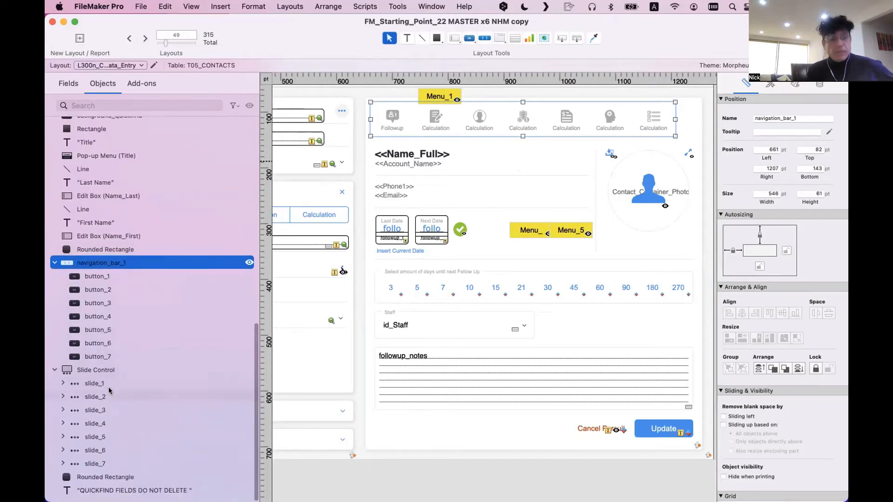
{"action": "left_click", "coordinate": [124, 276]}
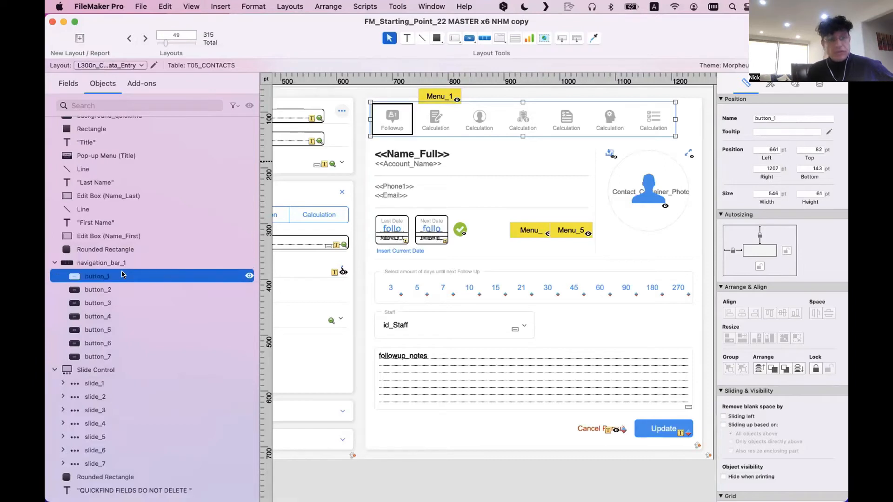
{"action": "left_click", "coordinate": [109, 383]}
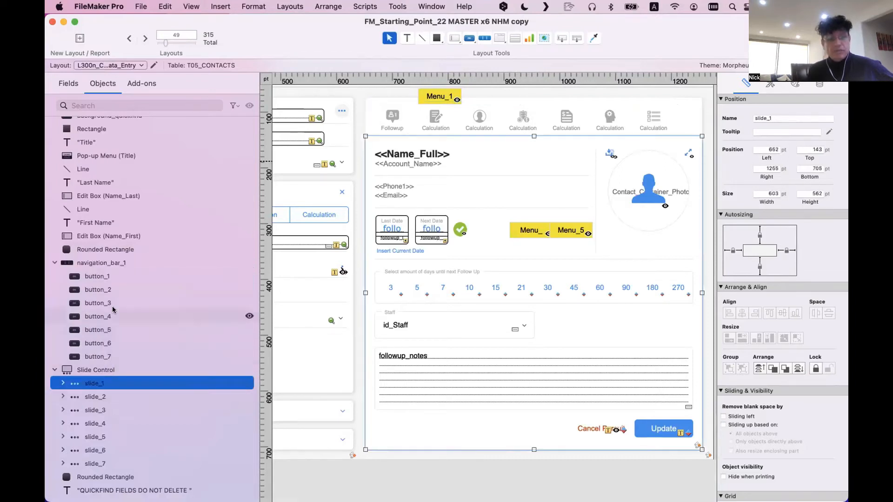
{"action": "left_click", "coordinate": [110, 289]}
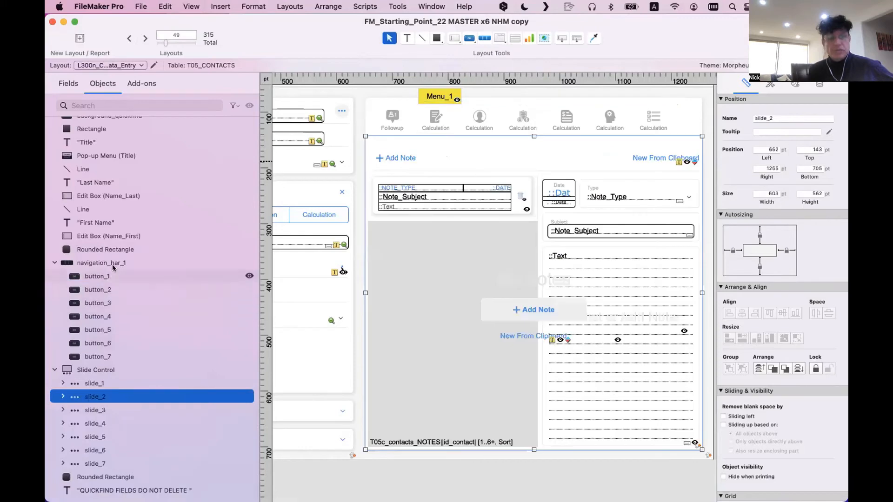
{"action": "left_click", "coordinate": [112, 301]}
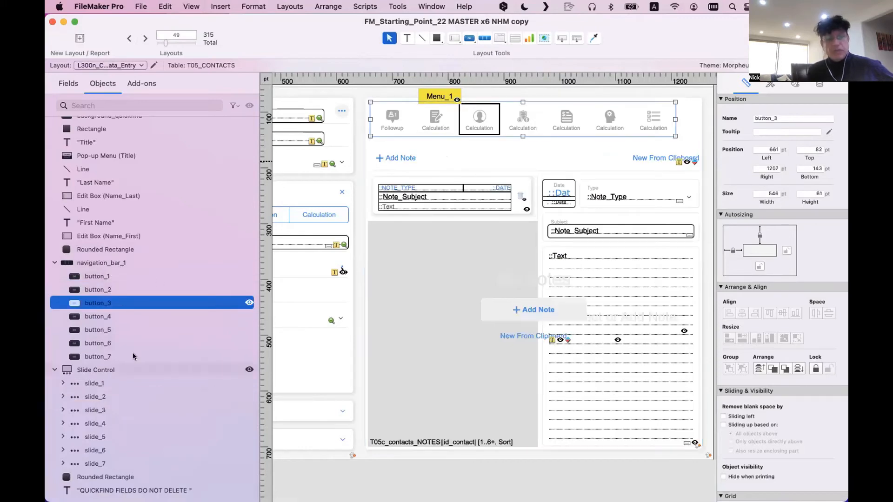
{"action": "left_click", "coordinate": [117, 410]}
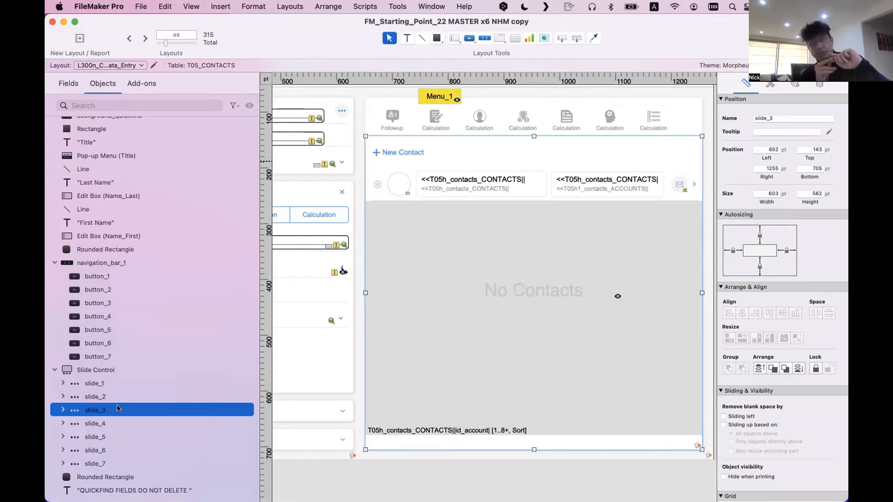
Compare the navigation bar with the slide panel below it by selecting each on the layout.
{"action": "left_click", "coordinate": [427, 123]}
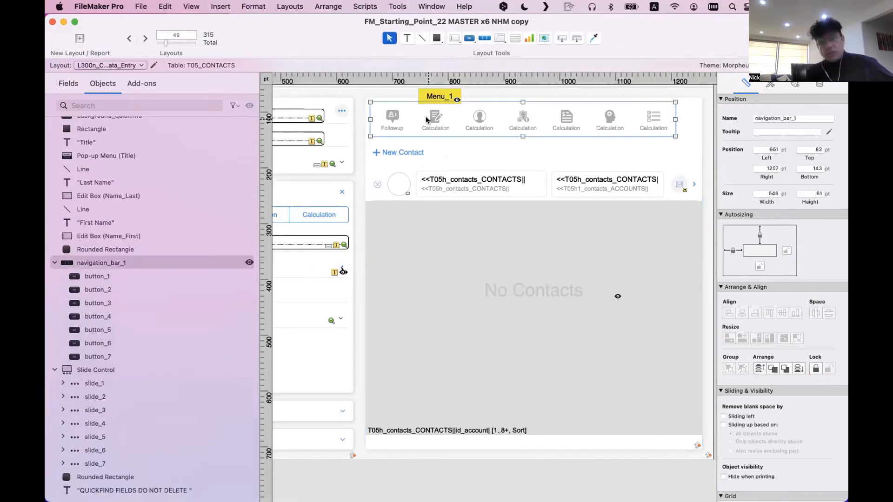
{"action": "left_click", "coordinate": [448, 141]}
{"action": "left_click", "coordinate": [442, 134]}
{"action": "left_click", "coordinate": [443, 134]}
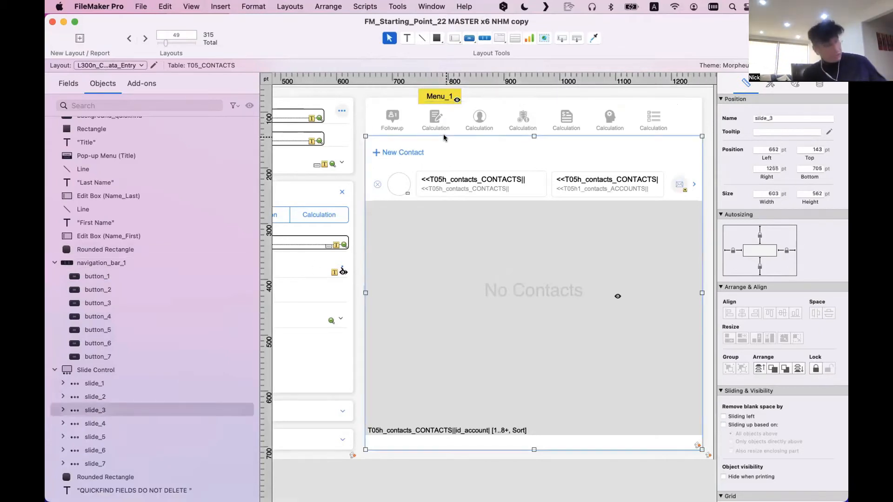
Switch to Browse mode, show the contact's Notes panel and try sliding to its neighbouring panels.
{"action": "key", "text": "super+b"}
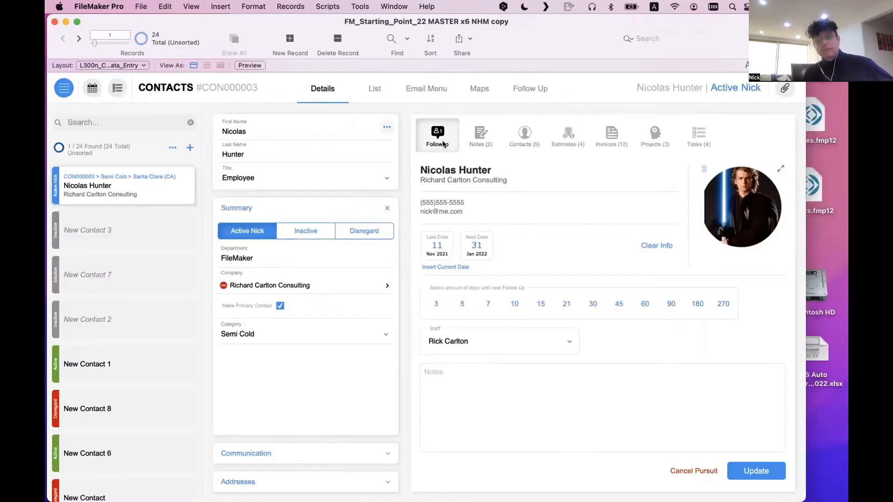
{"action": "left_click", "coordinate": [477, 134]}
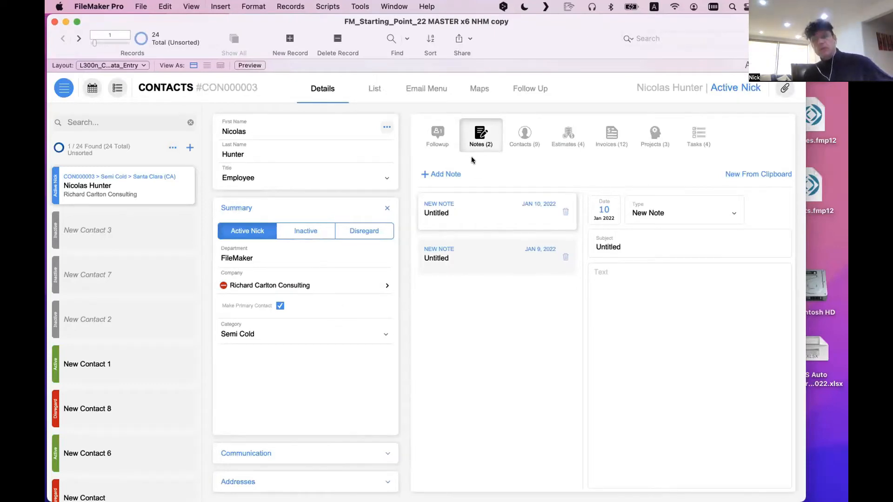
{"action": "left_click", "coordinate": [449, 148]}
{"action": "scroll", "coordinate": [537, 218], "scroll_direction": "right", "scroll_amount": 5}
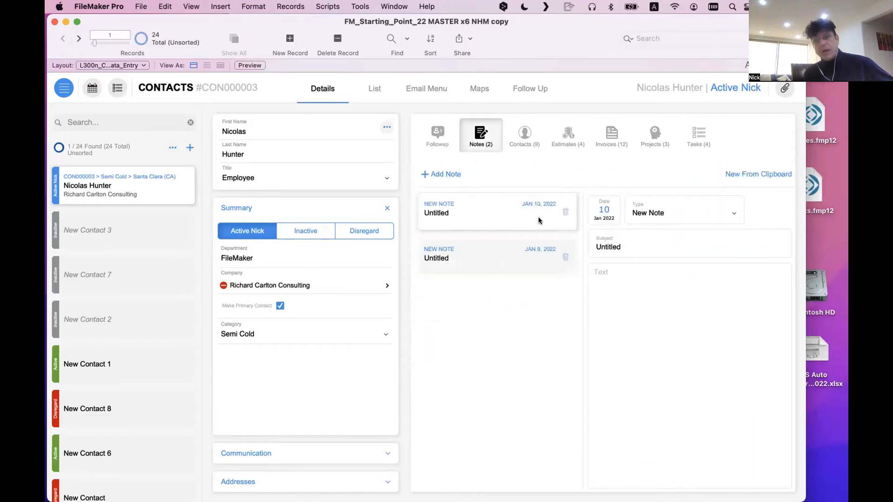
{"action": "scroll", "coordinate": [496, 237], "scroll_direction": "right", "scroll_amount": 5}
{"action": "scroll", "coordinate": [495, 240], "scroll_direction": "left", "scroll_amount": 10}
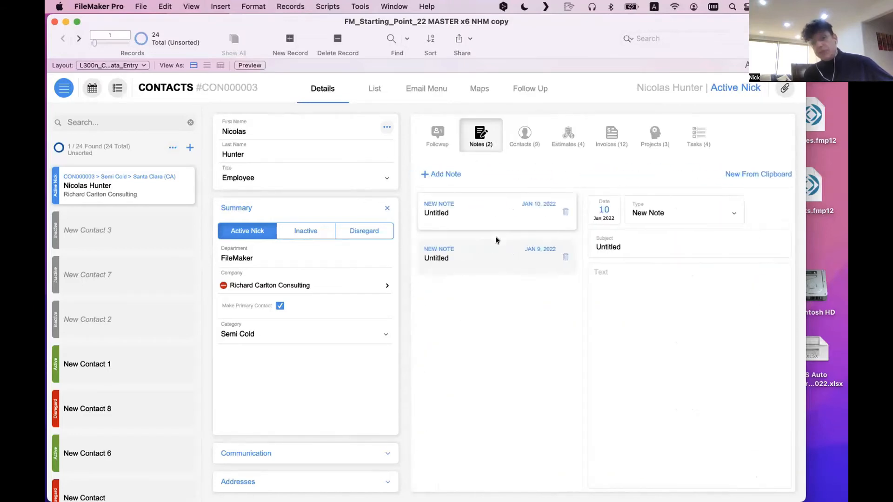
Slide through the Contacts and Estimates panels and back to Notes, checking which button bar segment is highlighted.
{"action": "scroll", "coordinate": [495, 240], "scroll_direction": "right", "scroll_amount": 10}
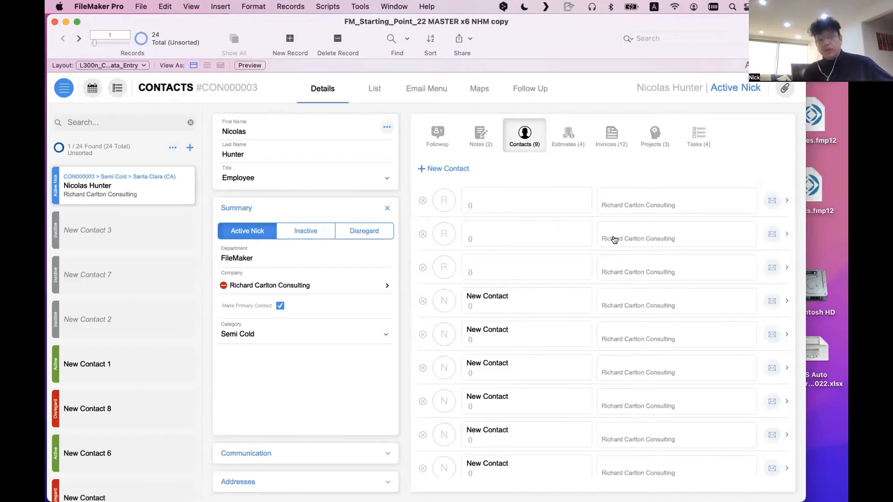
{"action": "scroll", "coordinate": [613, 238], "scroll_direction": "right", "scroll_amount": 5}
{"action": "scroll", "coordinate": [612, 239], "scroll_direction": "left", "scroll_amount": 5}
{"action": "scroll", "coordinate": [613, 239], "scroll_direction": "left", "scroll_amount": 5}
{"action": "scroll", "coordinate": [613, 239], "scroll_direction": "right", "scroll_amount": 3}
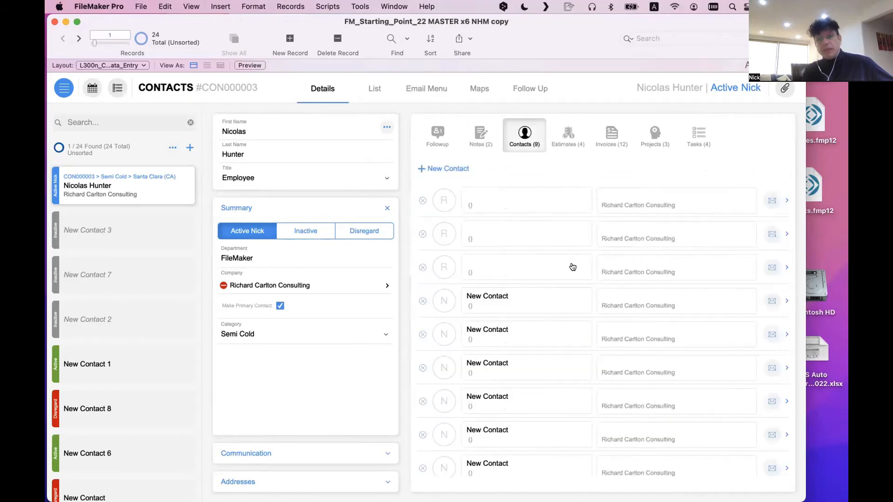
{"action": "scroll", "coordinate": [558, 274], "scroll_direction": "right", "scroll_amount": 3}
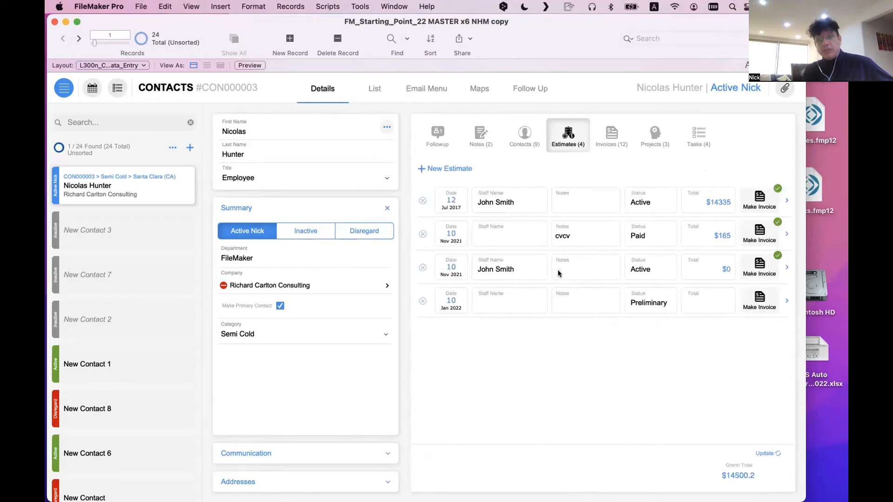
{"action": "scroll", "coordinate": [557, 270], "scroll_direction": "left", "scroll_amount": 3}
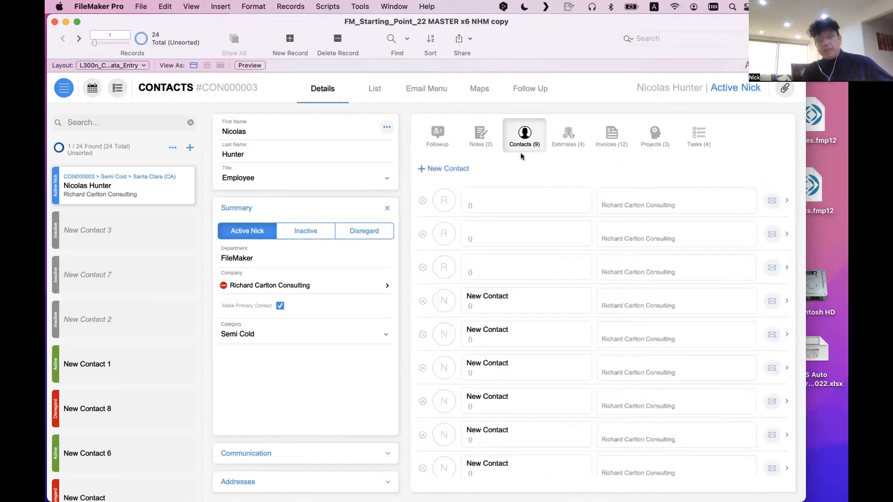
{"action": "scroll", "coordinate": [524, 254], "scroll_direction": "left", "scroll_amount": 3}
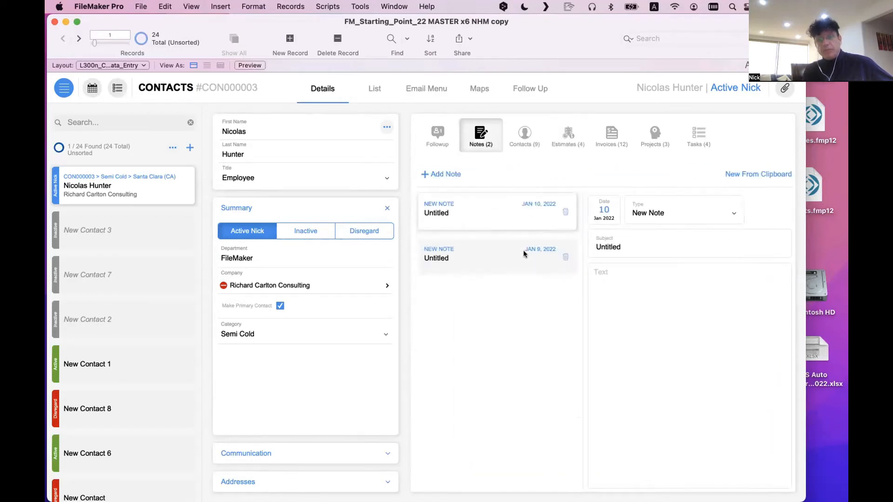
{"action": "scroll", "coordinate": [523, 254], "scroll_direction": "left", "scroll_amount": 3}
{"action": "scroll", "coordinate": [523, 254], "scroll_direction": "right", "scroll_amount": 3}
Go to the New Contact 7 record and show its Invoices, Estimates and Contacts panels from the button bar.
{"action": "scroll", "coordinate": [524, 254], "scroll_direction": "down", "scroll_amount": 1}
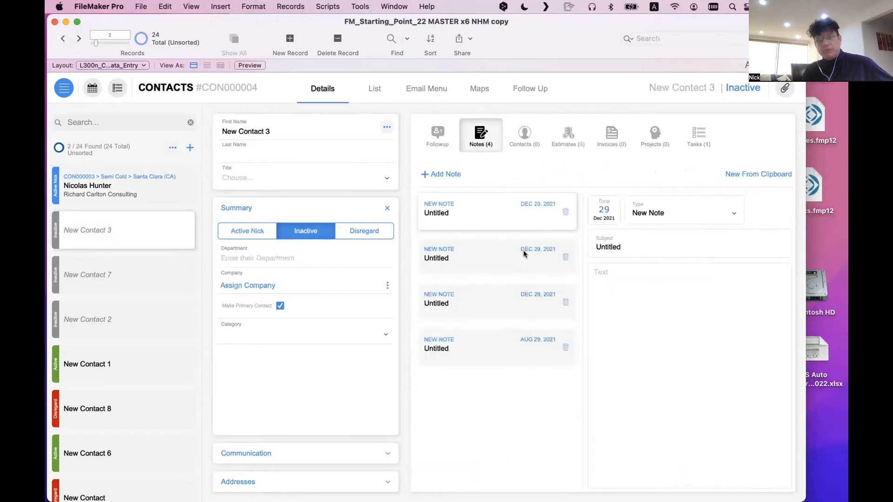
{"action": "scroll", "coordinate": [524, 254], "scroll_direction": "right", "scroll_amount": 3}
{"action": "scroll", "coordinate": [524, 253], "scroll_direction": "down", "scroll_amount": 1}
{"action": "scroll", "coordinate": [524, 254], "scroll_direction": "right", "scroll_amount": 3}
{"action": "left_click", "coordinate": [610, 132]}
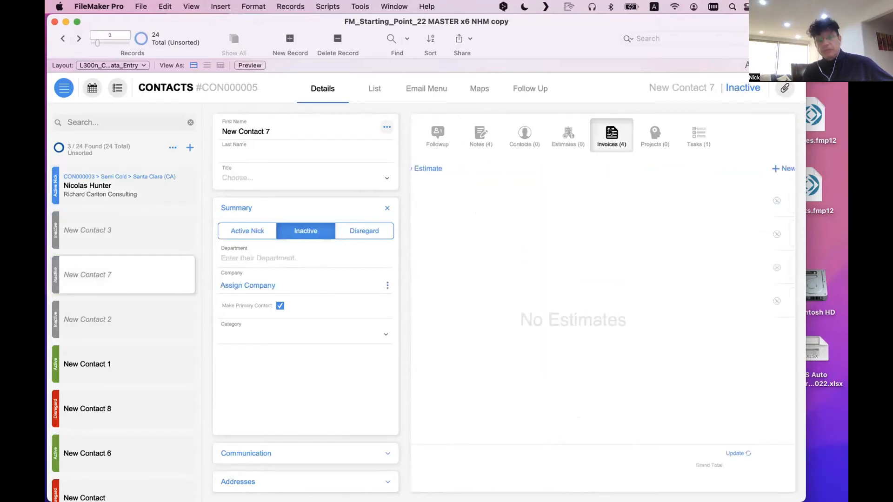
{"action": "left_click", "coordinate": [568, 133]}
{"action": "left_click", "coordinate": [525, 136]}
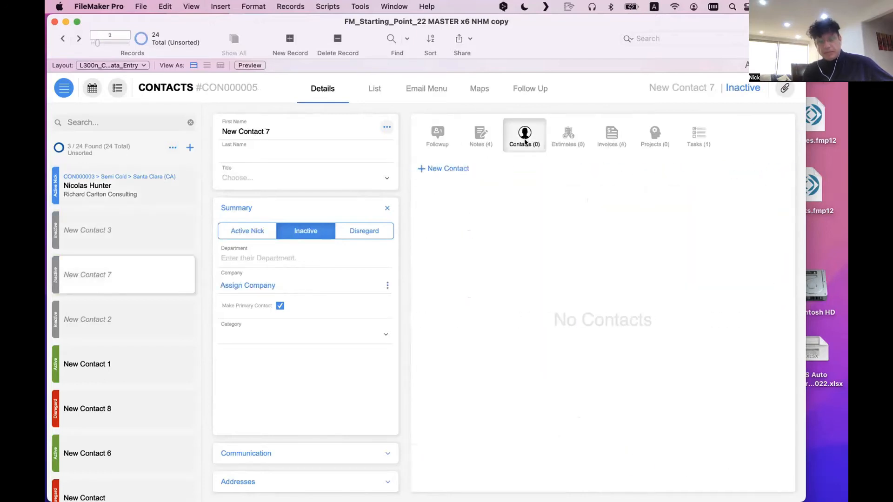
Slide from the Contacts panel back through Notes to the Followup panel.
{"action": "scroll", "coordinate": [540, 205], "scroll_direction": "left", "scroll_amount": 3}
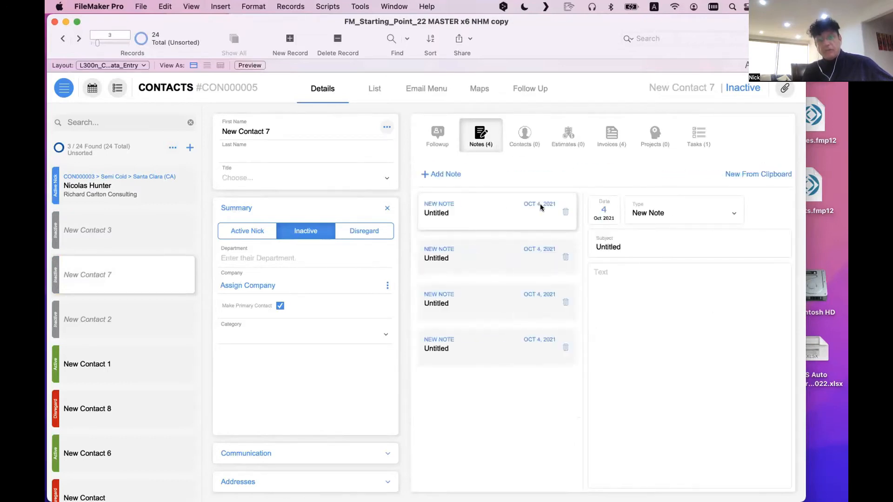
{"action": "scroll", "coordinate": [540, 207], "scroll_direction": "left", "scroll_amount": 2}
{"action": "scroll", "coordinate": [539, 206], "scroll_direction": "right", "scroll_amount": 2}
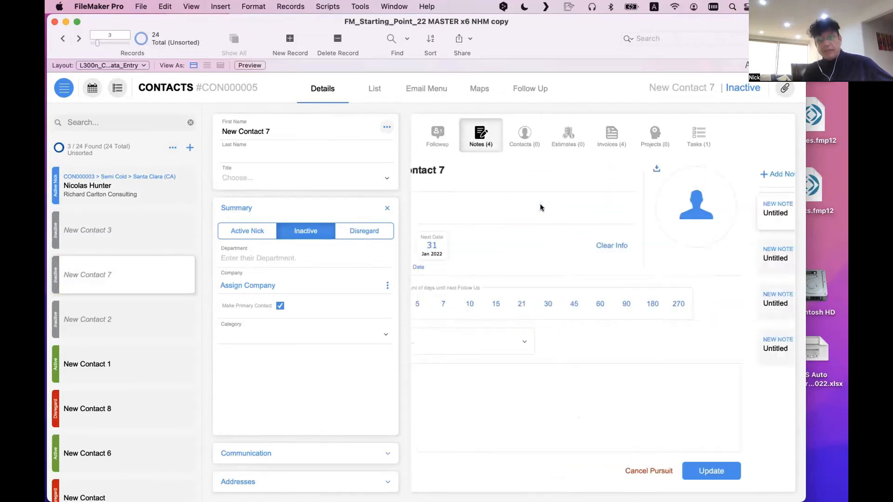
{"action": "scroll", "coordinate": [549, 207], "scroll_direction": "left", "scroll_amount": 2}
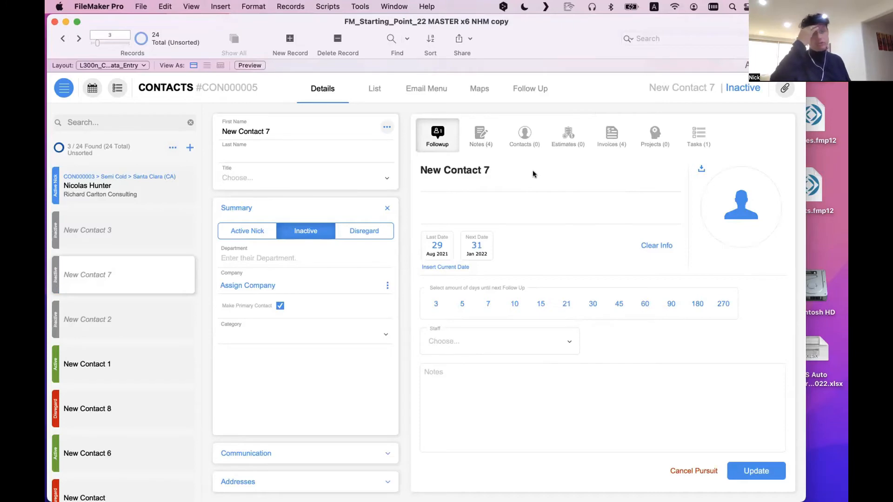
Return to Layout mode, examine the slide control's OnPanelSwitch script trigger and close its settings.
{"action": "key", "text": "super+l"}
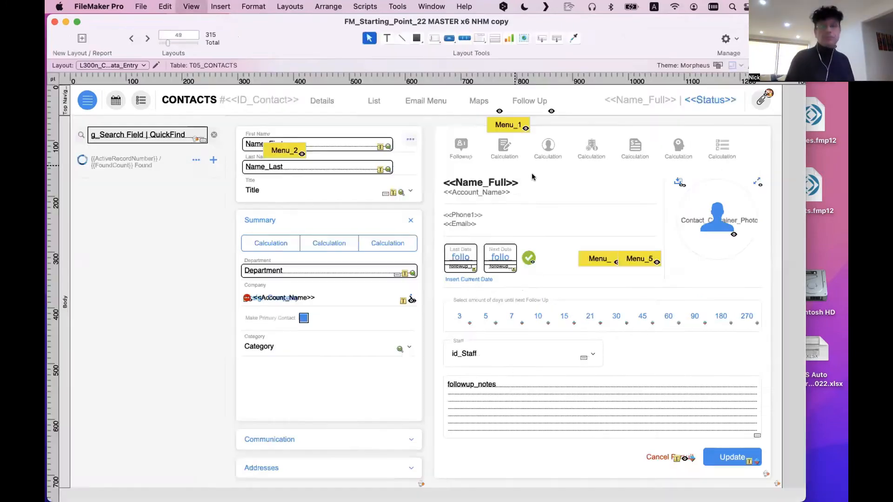
{"action": "scroll", "coordinate": [584, 166], "scroll_direction": "right", "scroll_amount": 5}
{"action": "left_click", "coordinate": [566, 174]}
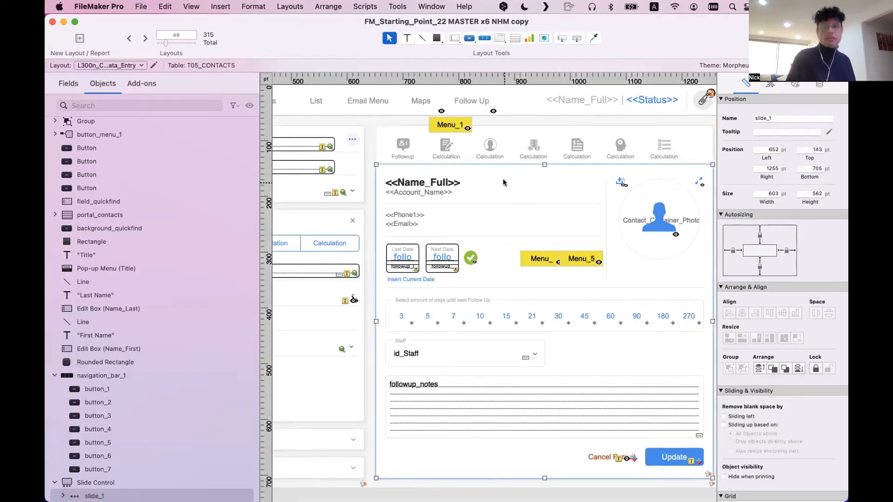
{"action": "right_click", "coordinate": [528, 167]}
{"action": "scroll", "coordinate": [436, 264], "scroll_direction": "down", "scroll_amount": 1}
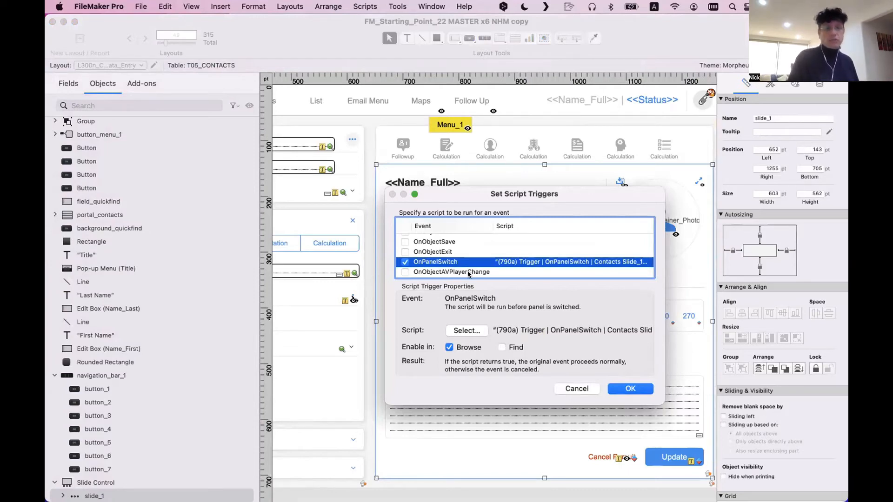
{"action": "key", "text": "Return"}
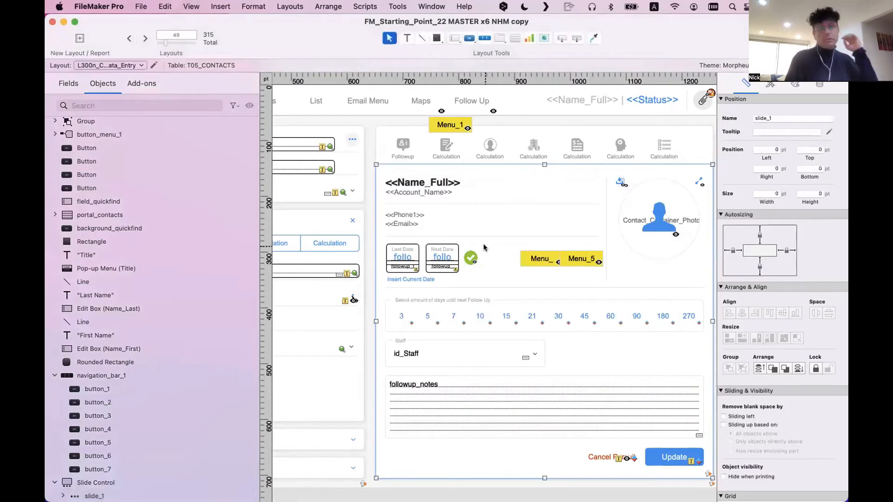
Open the Script Debugger in Browse mode, place it below the button bar, and halt the panel-switch trigger script.
{"action": "key", "text": "super+b"}
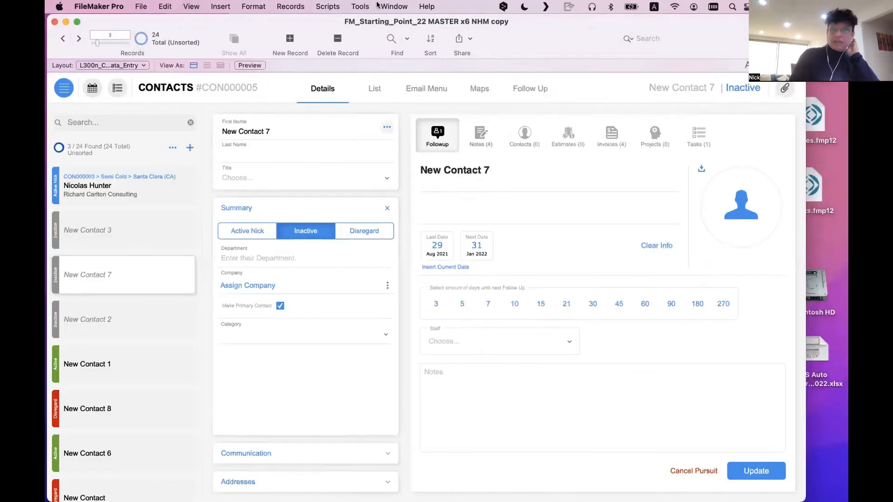
{"action": "left_click", "coordinate": [359, 6]}
{"action": "left_click", "coordinate": [372, 23]}
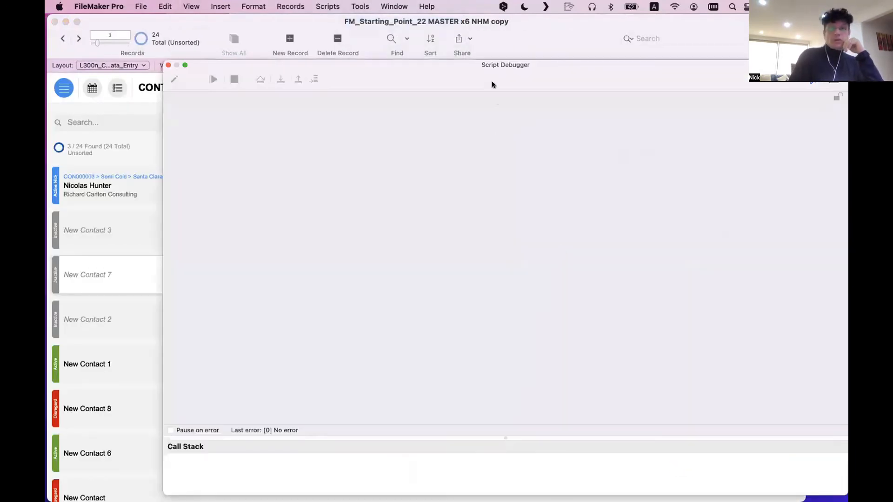
{"action": "left_click_drag", "start_coordinate": [492, 85], "coordinate": [507, 277]}
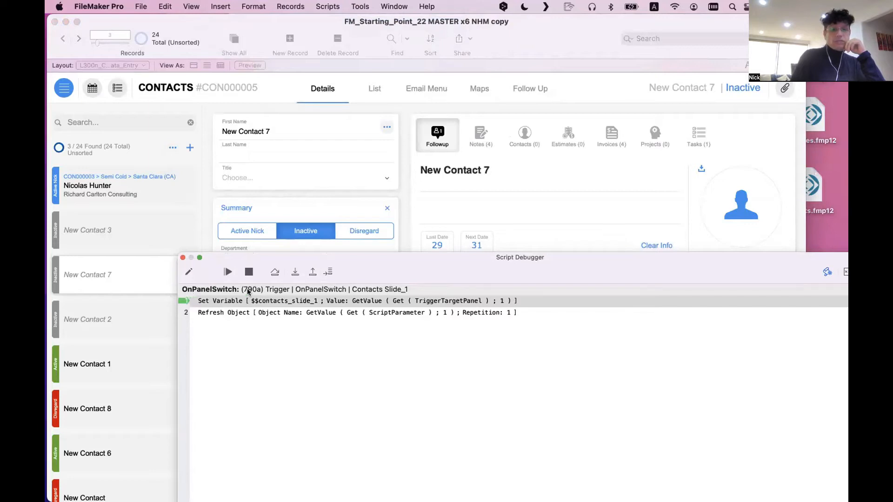
{"action": "left_click", "coordinate": [249, 272]}
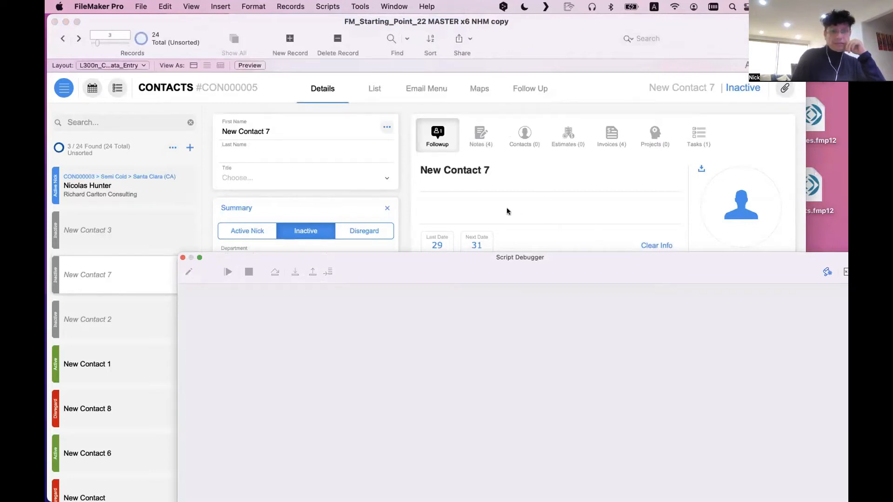
Slide to another panel to pause the OnPanelSwitch script in the debugger, and examine its parameter in the Data Viewer's watched expressions.
{"action": "scroll", "coordinate": [557, 212], "scroll_direction": "right", "scroll_amount": 3}
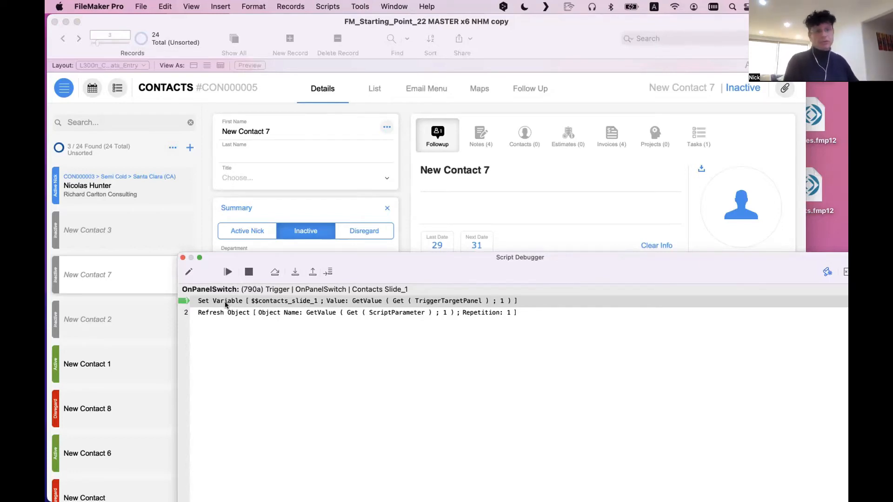
{"action": "left_click_drag", "start_coordinate": [377, 267], "coordinate": [246, 163]}
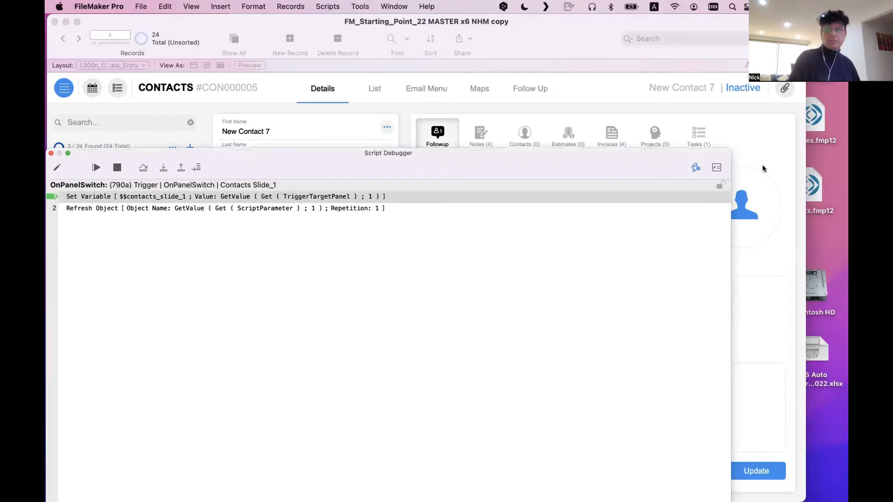
{"action": "left_click", "coordinate": [713, 167]}
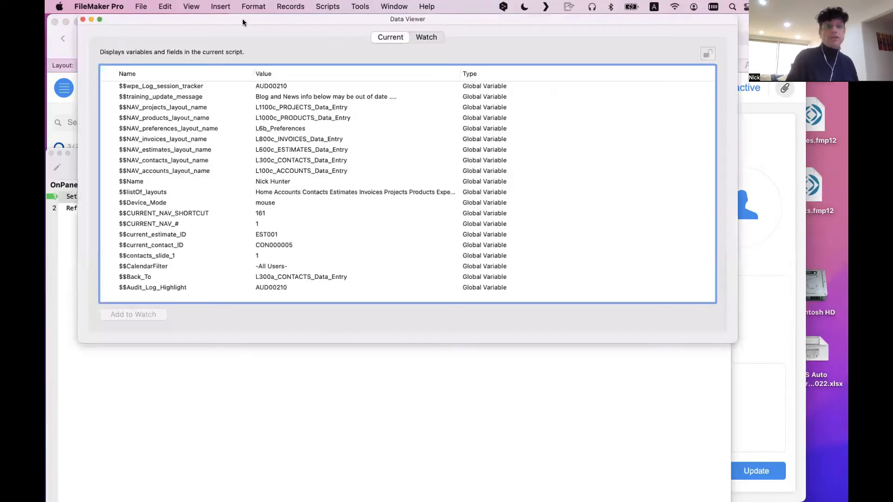
{"action": "left_click_drag", "start_coordinate": [242, 18], "coordinate": [338, 248]}
{"action": "left_click", "coordinate": [488, 172]}
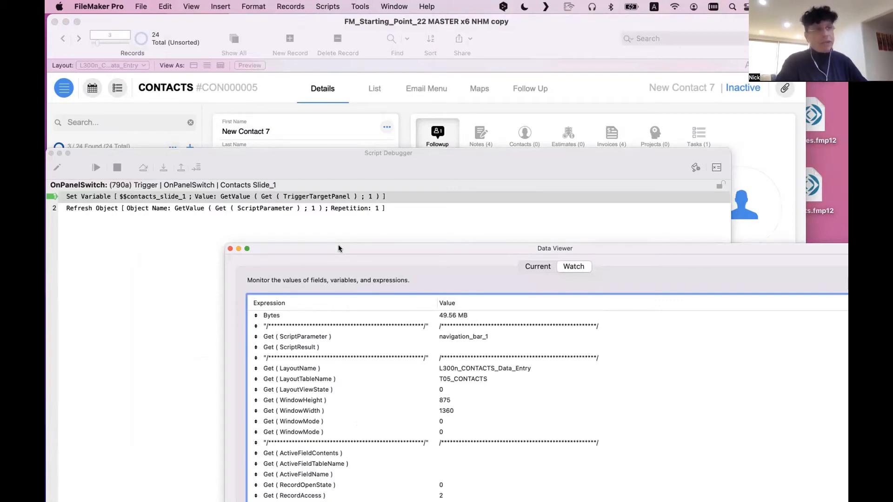
Start a new watch expression in the Data Viewer and arrange the windows so the paused OnPanelSwitch script stays readable.
{"action": "double_click", "coordinate": [522, 250]}
{"action": "left_click", "coordinate": [661, 422]}
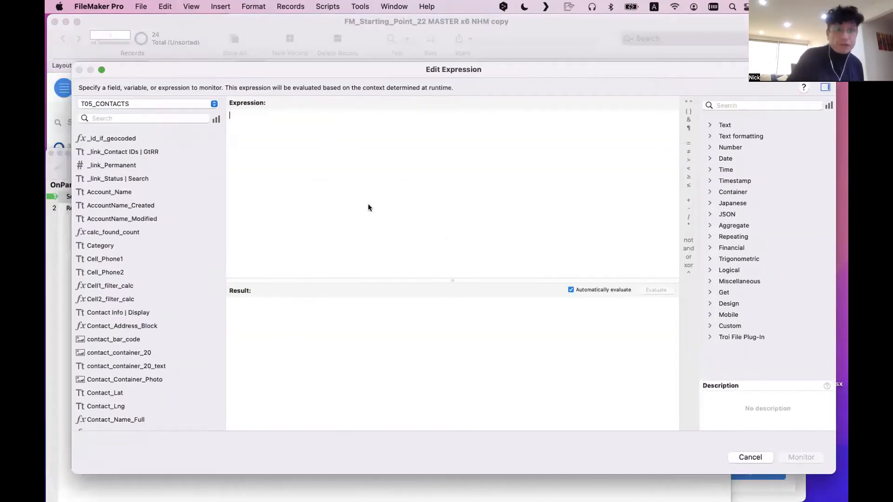
{"action": "left_click_drag", "start_coordinate": [316, 70], "coordinate": [471, 359]}
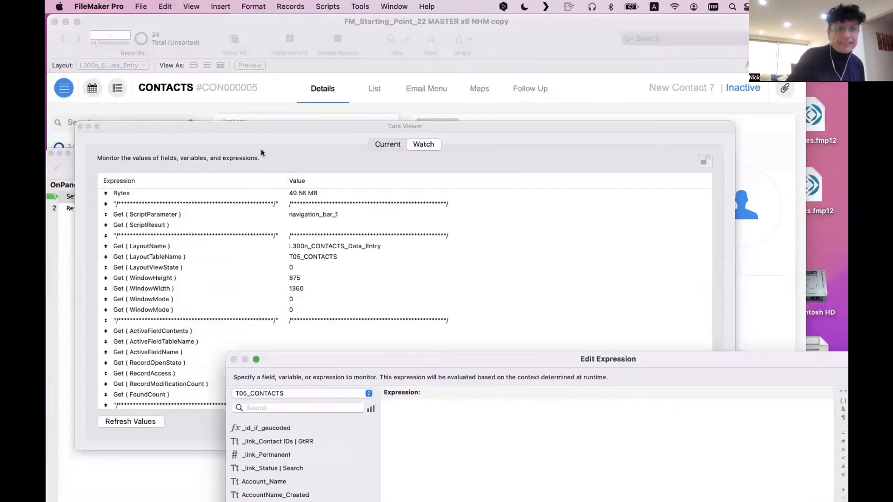
{"action": "left_click_drag", "start_coordinate": [250, 128], "coordinate": [204, 317]}
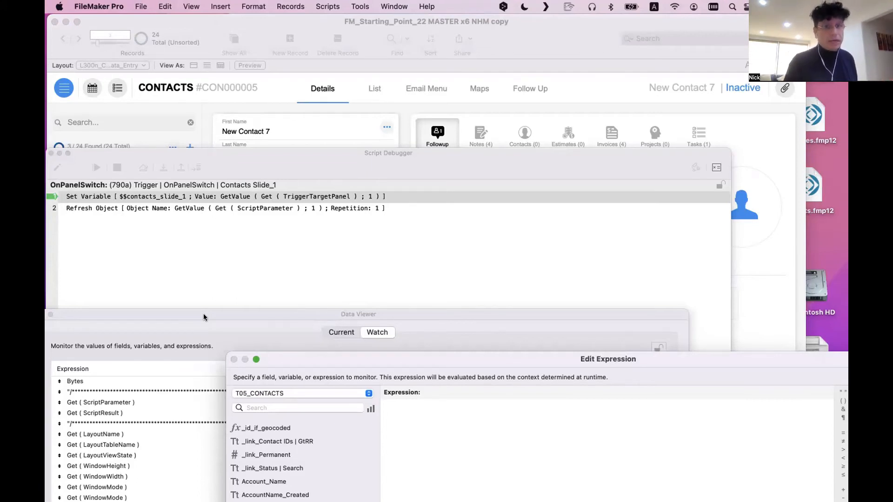
{"action": "left_click_drag", "start_coordinate": [341, 357], "coordinate": [338, 256]}
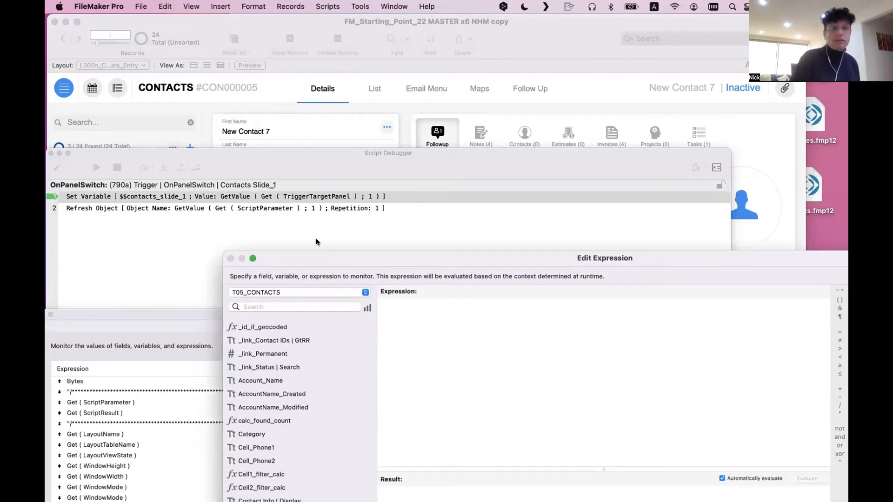
Enter Get ( TriggerTargetPanel ) as the watch expression and examine the values it returns.
{"action": "type", "text": "get"}
{"action": "key", "text": "Return"}
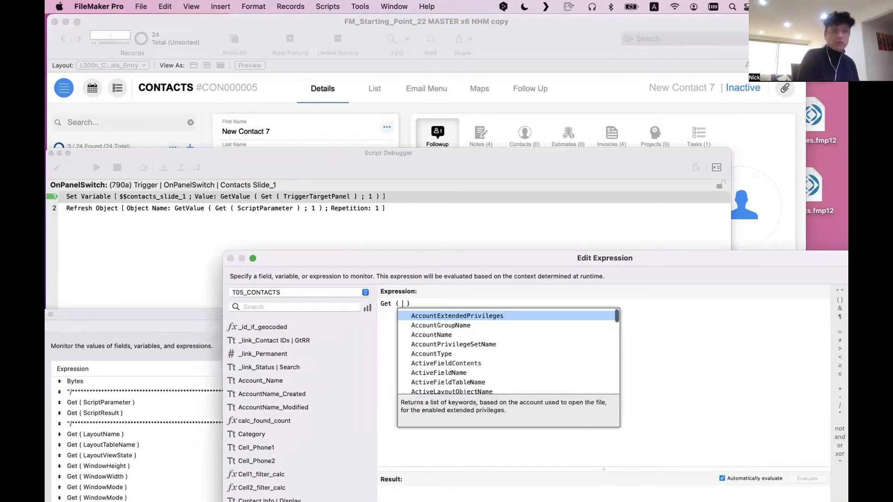
{"action": "type", "text": "trigger"}
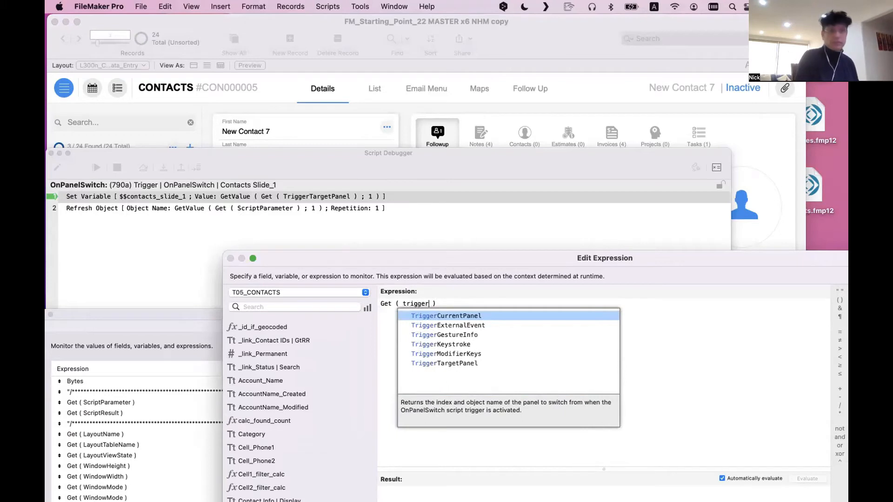
{"action": "type", "text": "targ"}
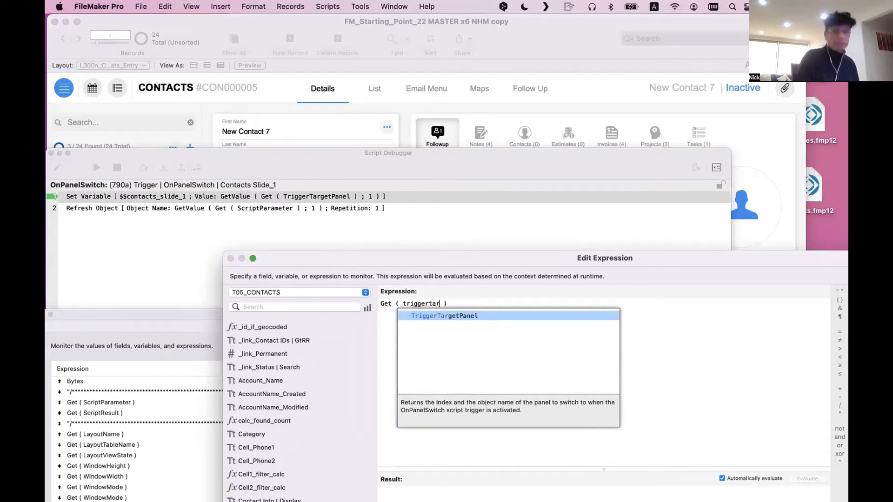
{"action": "key", "text": "Return"}
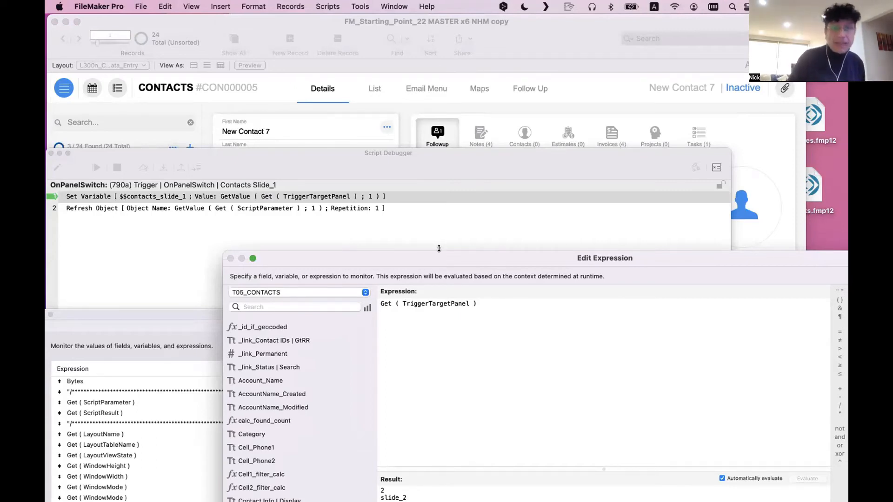
{"action": "left_click_drag", "start_coordinate": [441, 254], "coordinate": [520, 158]}
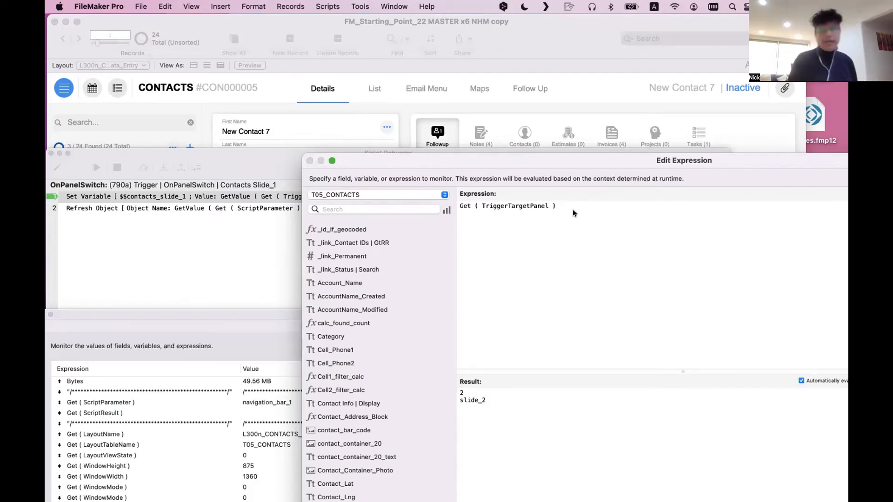
{"action": "left_click_drag", "start_coordinate": [564, 434], "coordinate": [430, 359]}
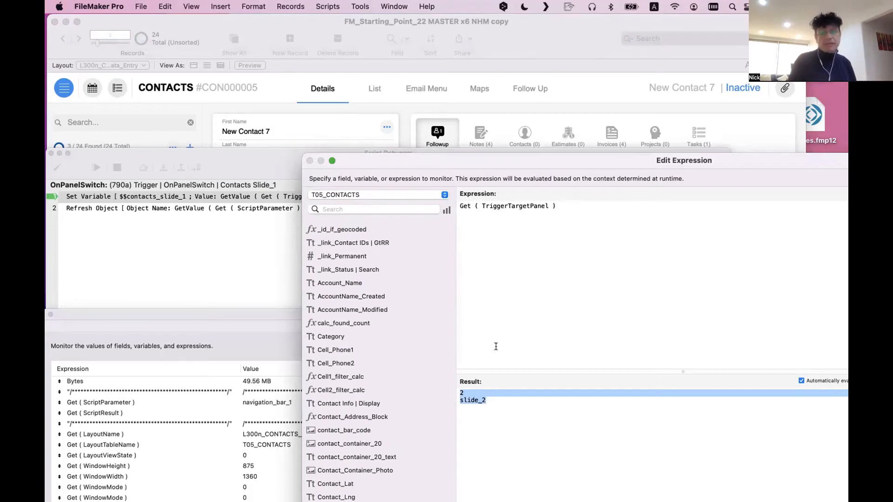
Wrap the expression as GetValue ( Get ( TriggerTargetPanel ) ; 1 ) and add it to the monitored expressions.
{"action": "triple_click", "coordinate": [493, 210]}
{"action": "key", "text": "super+c"}
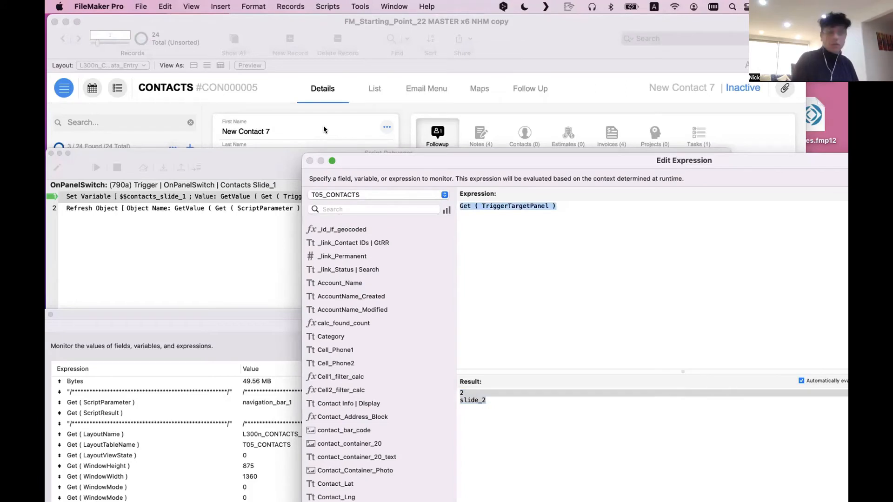
{"action": "key", "text": "BackSpace"}
{"action": "type", "text": "getv"}
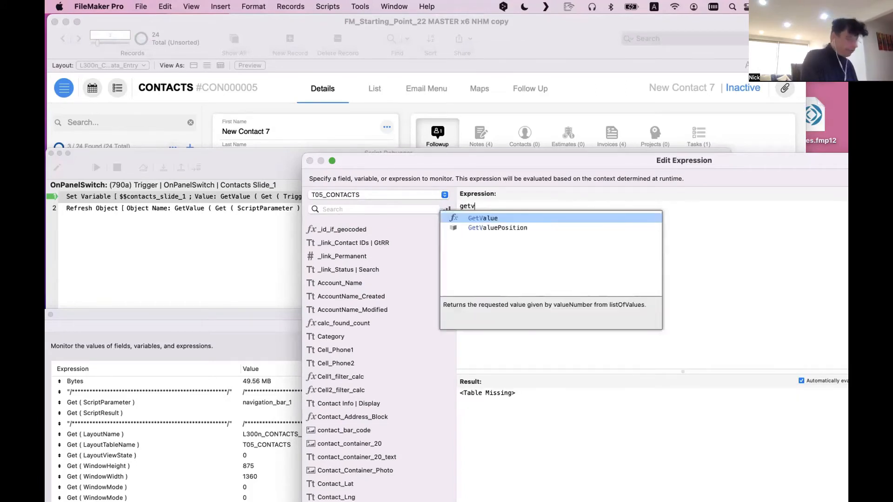
{"action": "key", "text": "Return"}
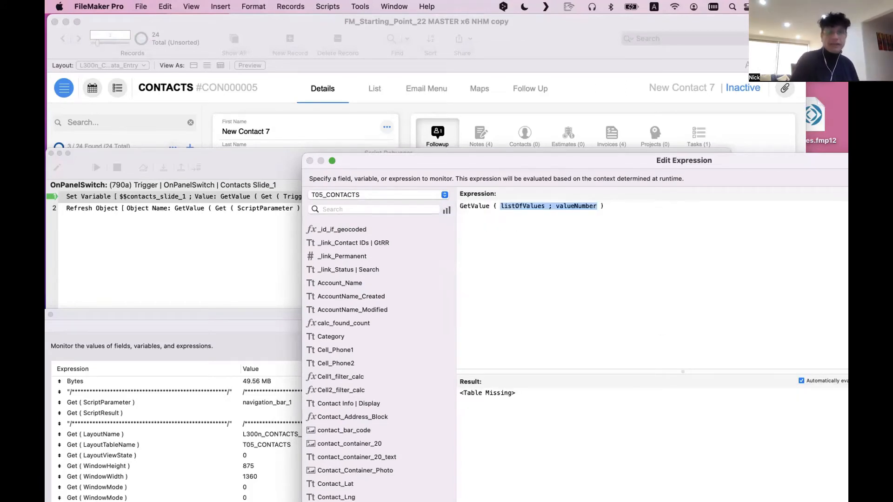
{"action": "double_click", "coordinate": [518, 205]}
{"action": "key", "text": "super+v"}
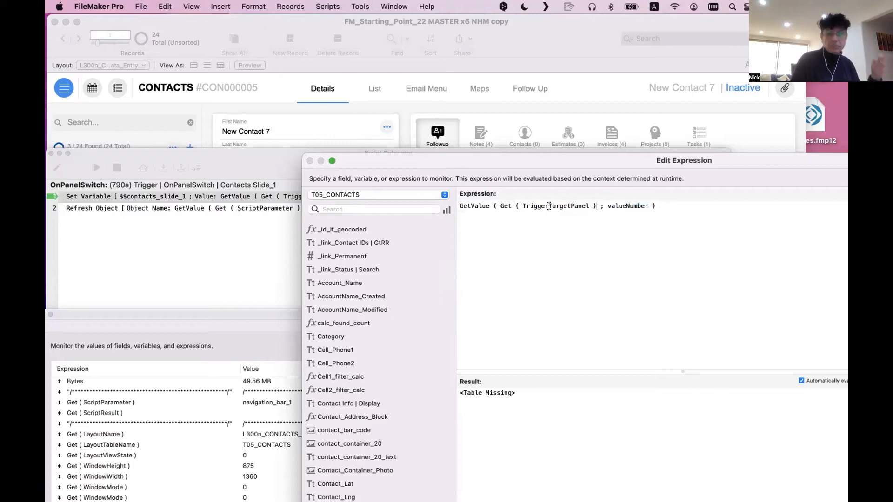
{"action": "double_click", "coordinate": [630, 205]}
{"action": "type", "text": "1"}
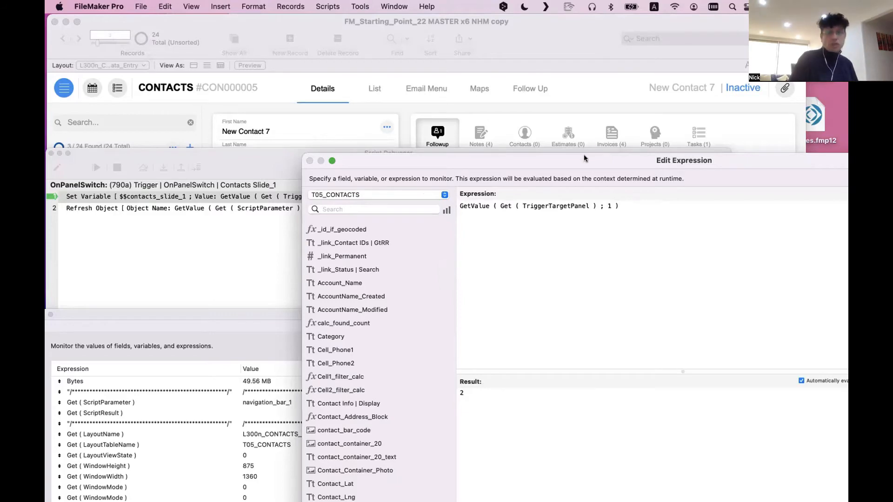
{"action": "left_click_drag", "start_coordinate": [584, 158], "coordinate": [248, 20]}
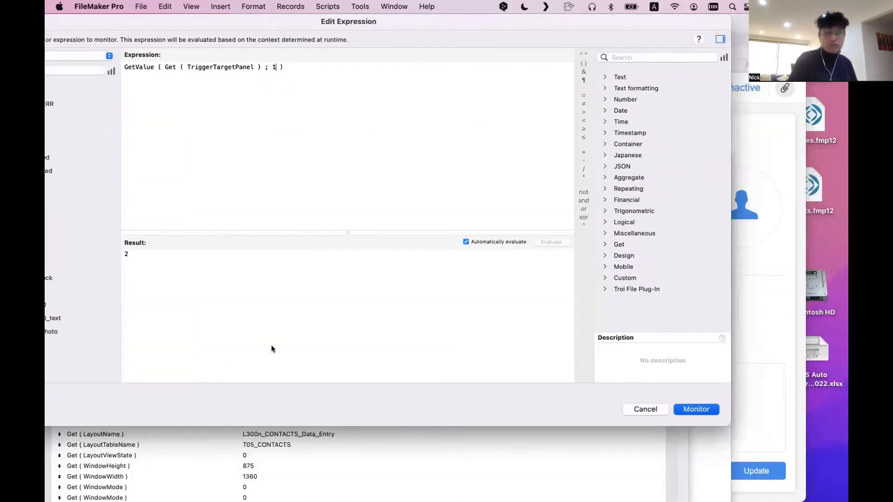
{"action": "key", "text": "Return"}
Halt the paused trigger script, switch to the Invoices panel, and step through its scripts to the Refresh Object line of OnPanelSwitch.
{"action": "left_click_drag", "start_coordinate": [227, 310], "coordinate": [473, 287]}
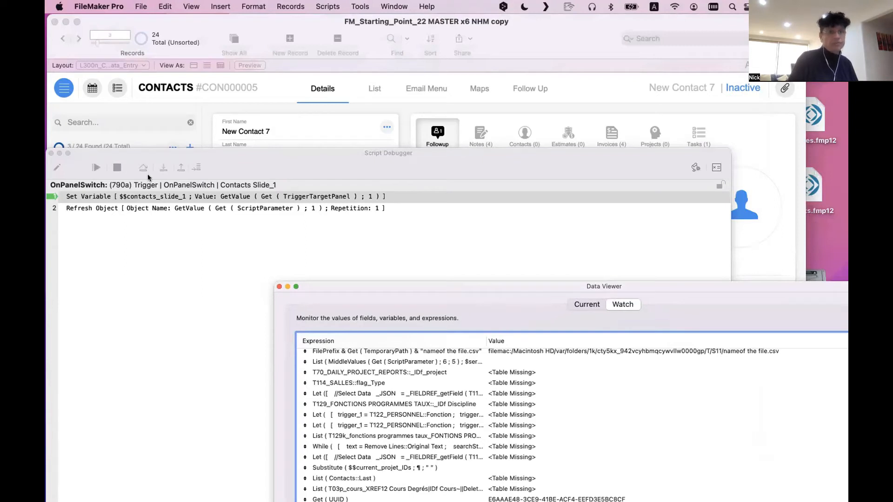
{"action": "left_click", "coordinate": [117, 167]}
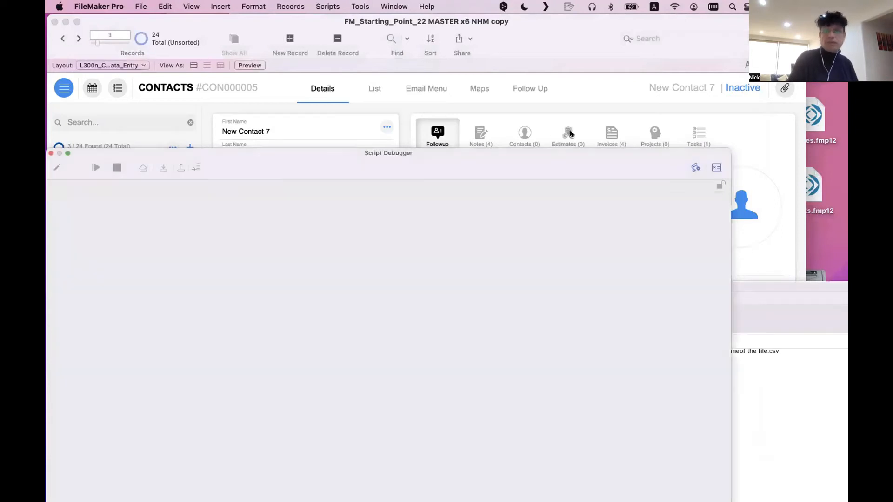
{"action": "left_click", "coordinate": [603, 133]}
{"action": "left_click", "coordinate": [162, 167]}
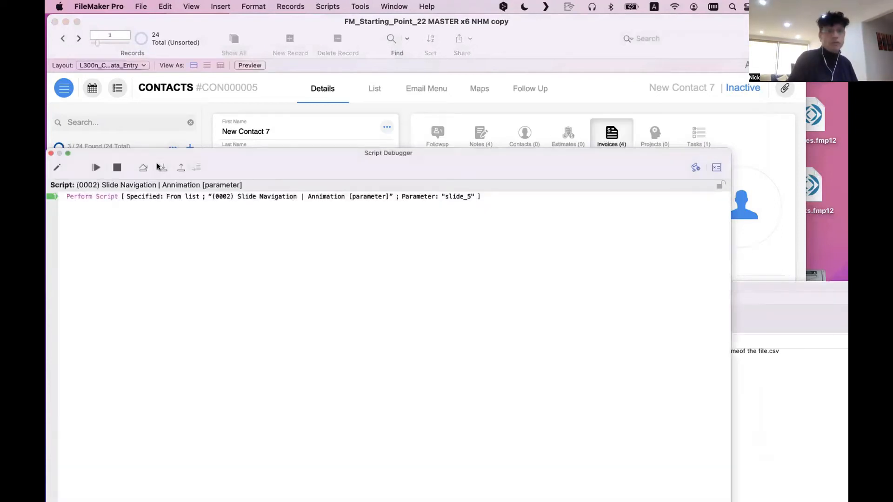
{"action": "left_click", "coordinate": [158, 167]}
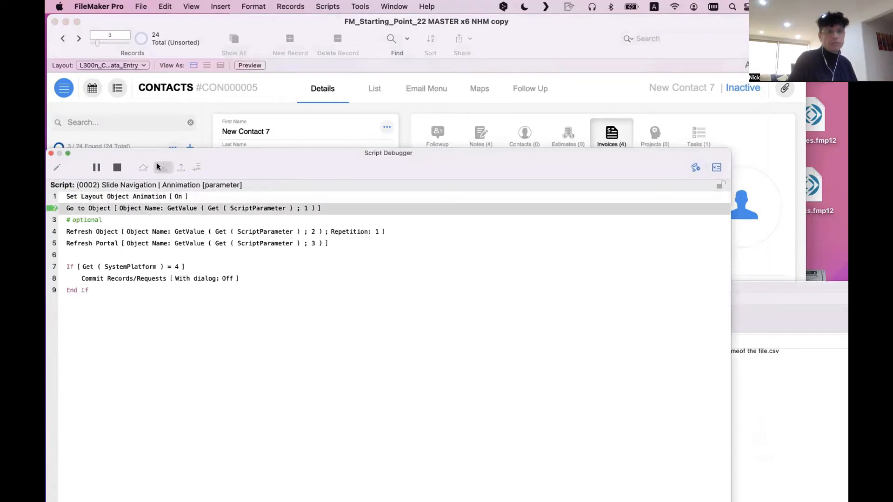
{"action": "left_click", "coordinate": [158, 167]}
{"action": "left_click", "coordinate": [158, 167]}
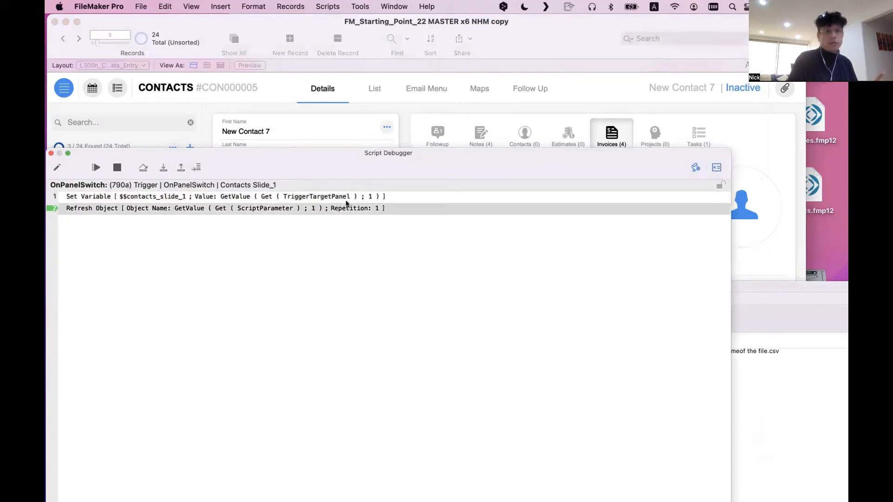
Compare the watched GetValue ( Get ( TriggerTargetPanel ) ; 1 ) result with the $$contacts_slide_1 Set Variable line, and halt the script.
{"action": "left_click", "coordinate": [716, 167]}
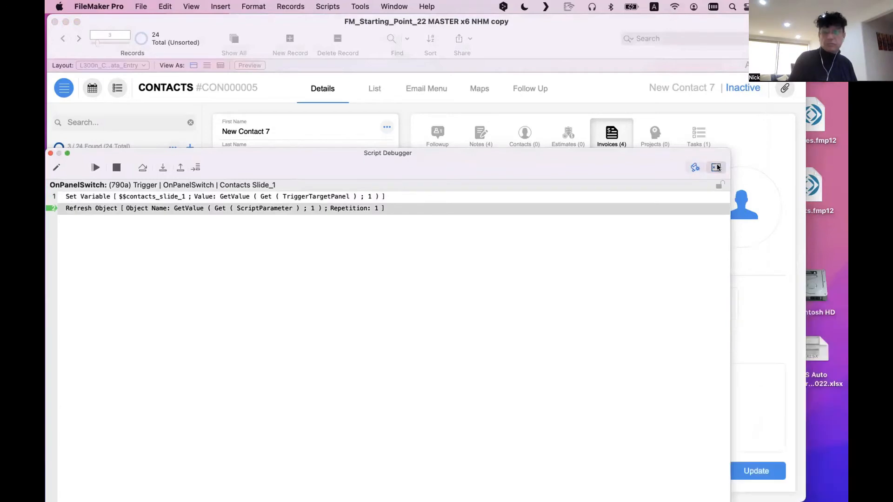
{"action": "scroll", "coordinate": [542, 242], "scroll_direction": "down", "scroll_amount": 10}
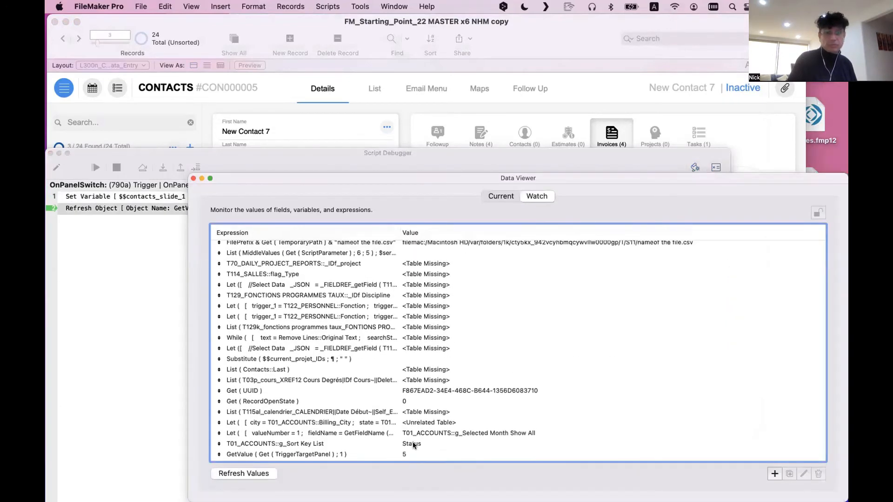
{"action": "left_click", "coordinate": [413, 454]}
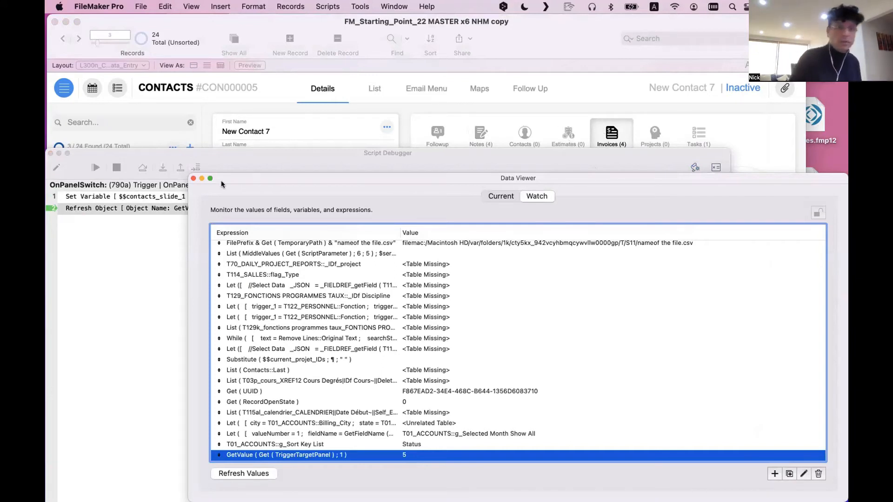
{"action": "left_click", "coordinate": [193, 178]}
{"action": "left_click", "coordinate": [112, 197]}
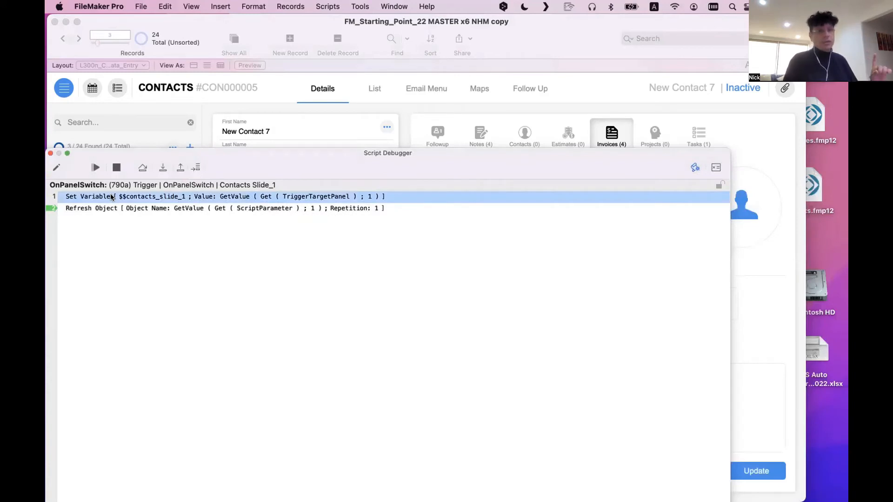
{"action": "left_click", "coordinate": [114, 167]}
Move the Script Debugger below the panel header, step through the Contacts button's navigation and OnPanelSwitch scripts, and halt execution.
{"action": "left_click_drag", "start_coordinate": [344, 161], "coordinate": [415, 239]}
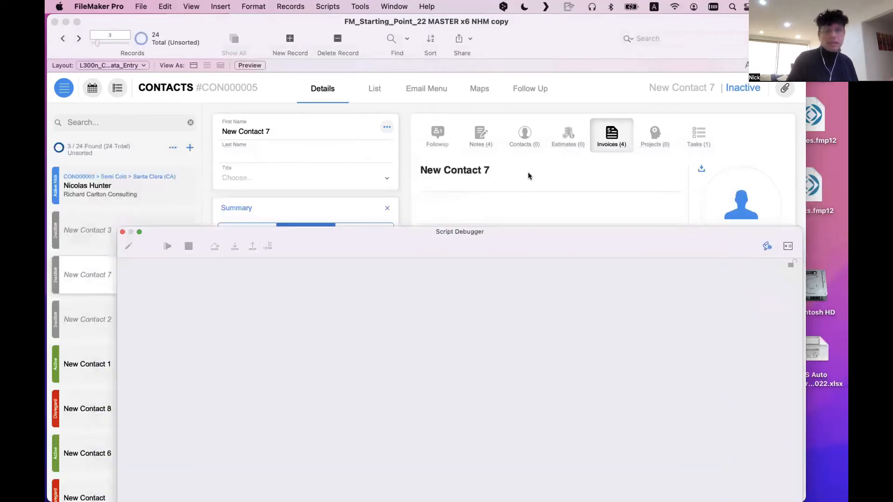
{"action": "left_click", "coordinate": [524, 135]}
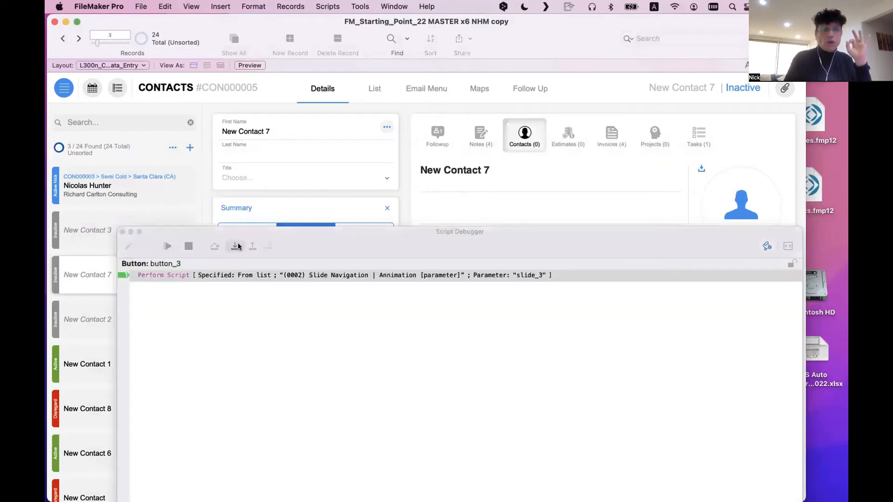
{"action": "left_click", "coordinate": [235, 246]}
{"action": "left_click", "coordinate": [235, 247]}
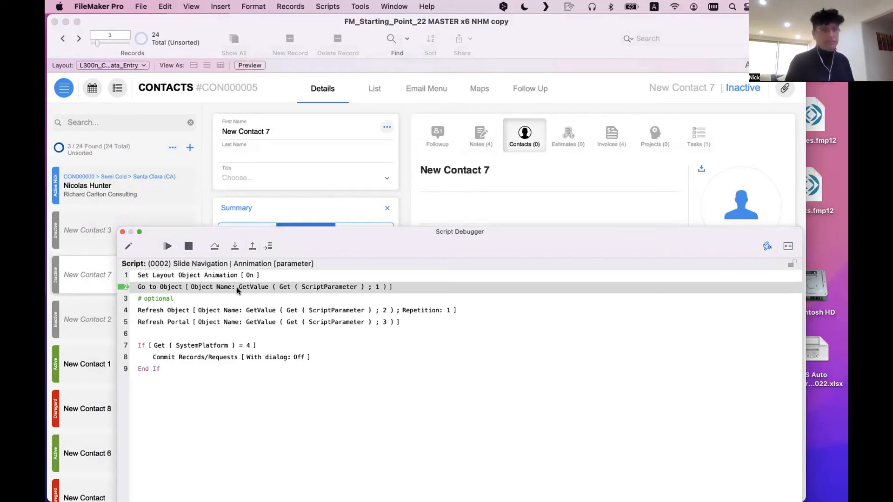
{"action": "left_click", "coordinate": [234, 246]}
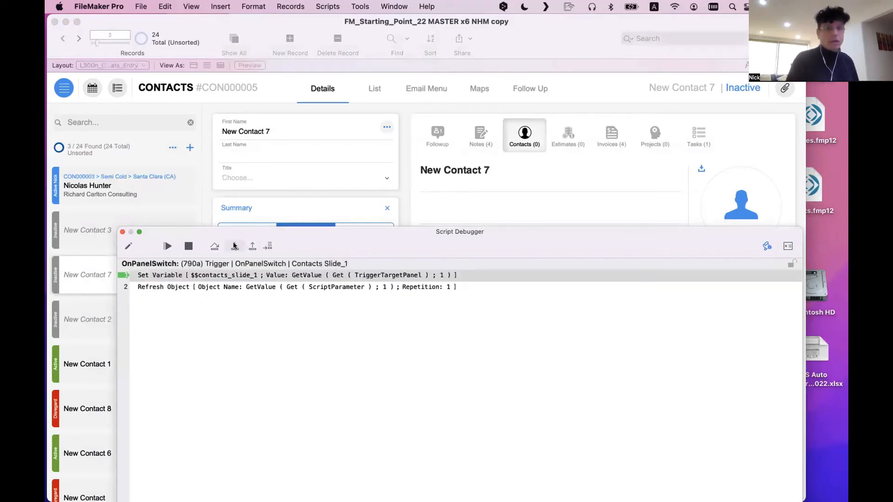
{"action": "left_click", "coordinate": [235, 246]}
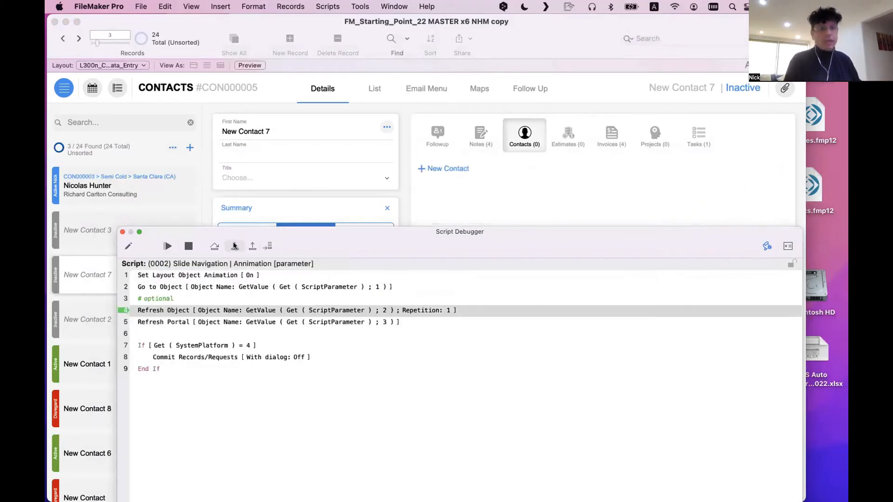
{"action": "left_click", "coordinate": [188, 246]}
Switch to the Notes panel and step through the navigation and OnPanelSwitch scripts until the navigation script resumes at its Refresh Object line.
{"action": "left_click", "coordinate": [481, 135]}
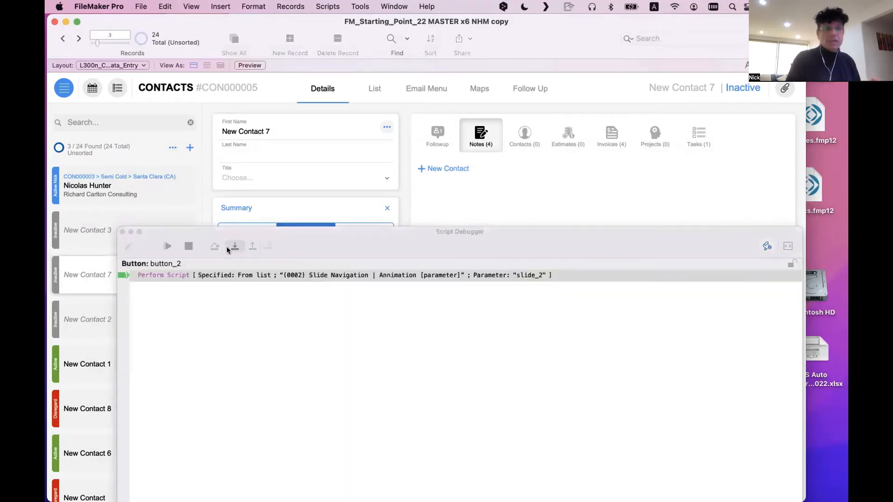
{"action": "left_click", "coordinate": [227, 249]}
{"action": "left_click", "coordinate": [228, 249]}
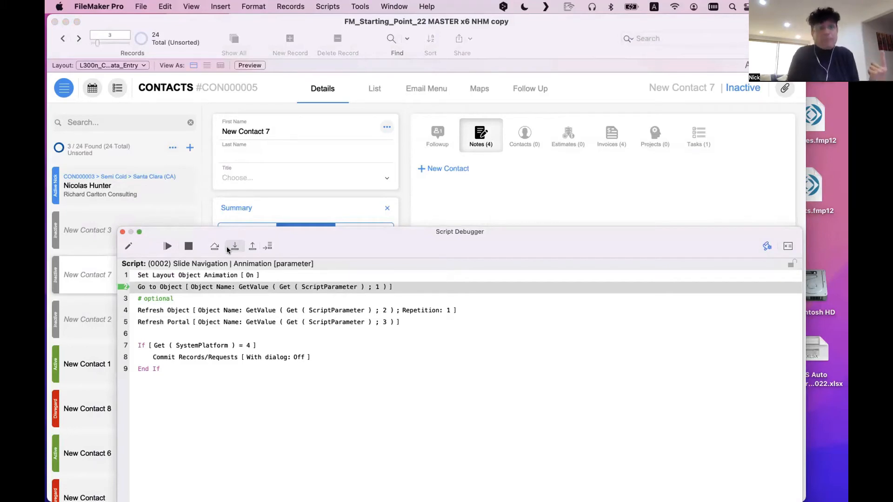
{"action": "left_click", "coordinate": [235, 246]}
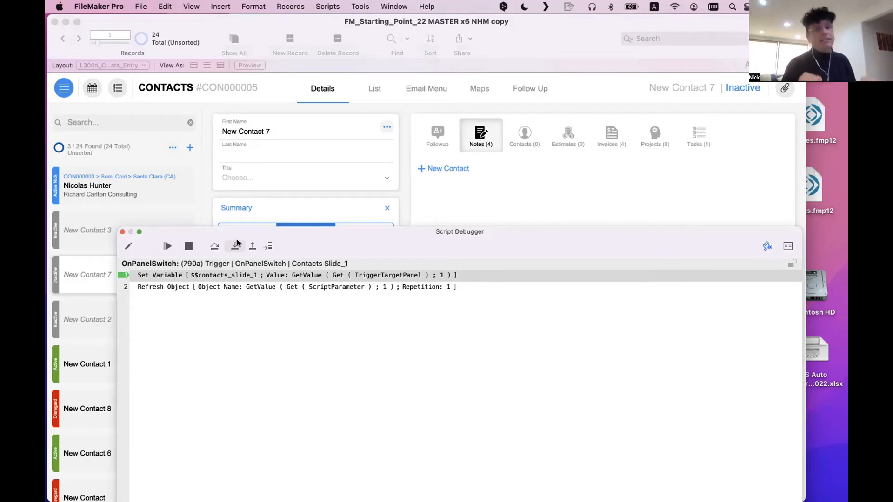
{"action": "left_click", "coordinate": [235, 245]}
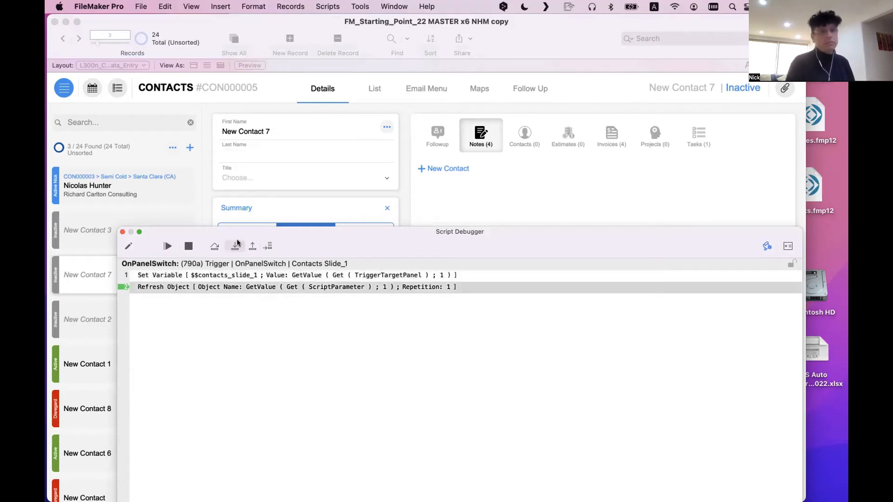
{"action": "left_click", "coordinate": [236, 245]}
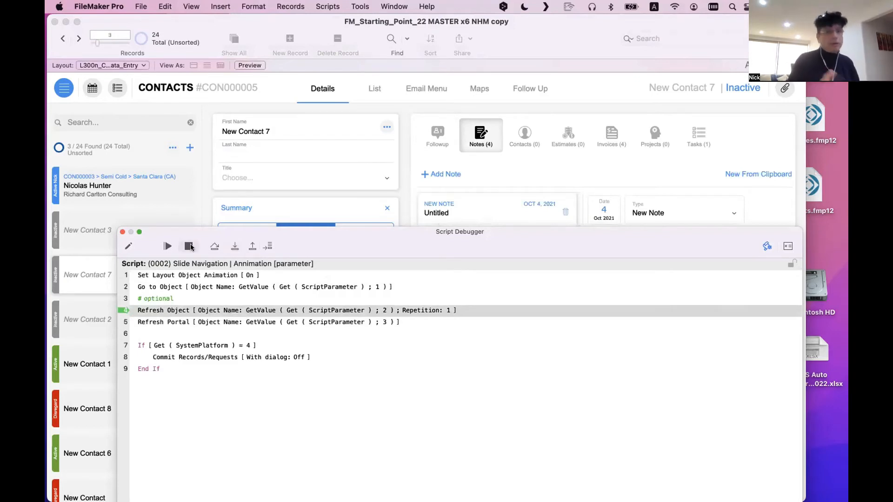
Halt the paused navigation script, switch to the Estimates panel, and step into its OnPanelSwitch trigger script.
{"action": "left_click", "coordinate": [189, 247]}
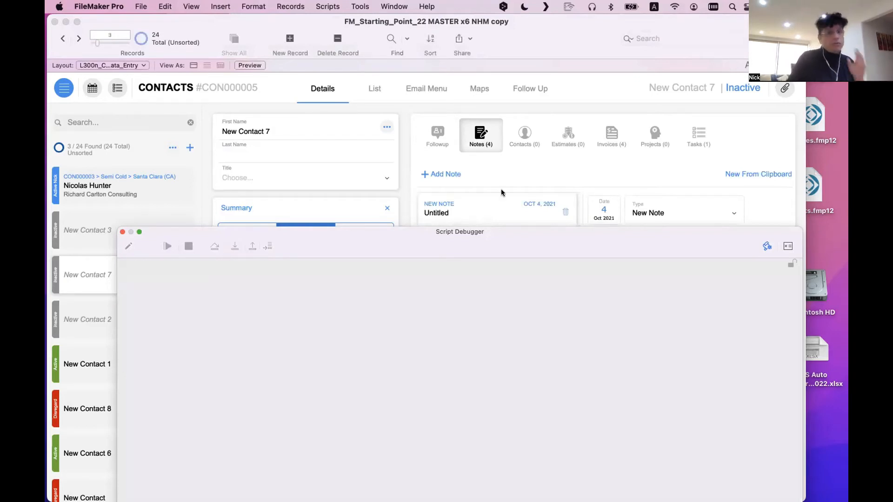
{"action": "left_click", "coordinate": [562, 134]}
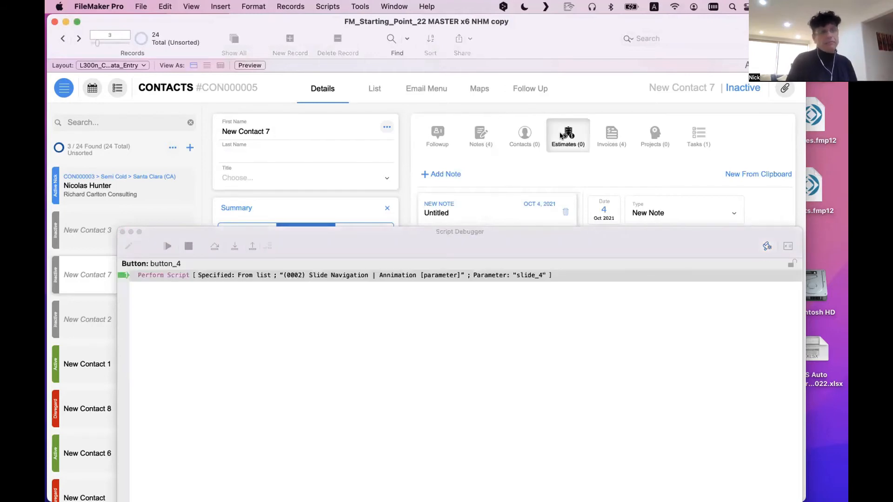
{"action": "left_click", "coordinate": [239, 247]}
{"action": "left_click", "coordinate": [239, 247]}
{"action": "left_click", "coordinate": [239, 247]}
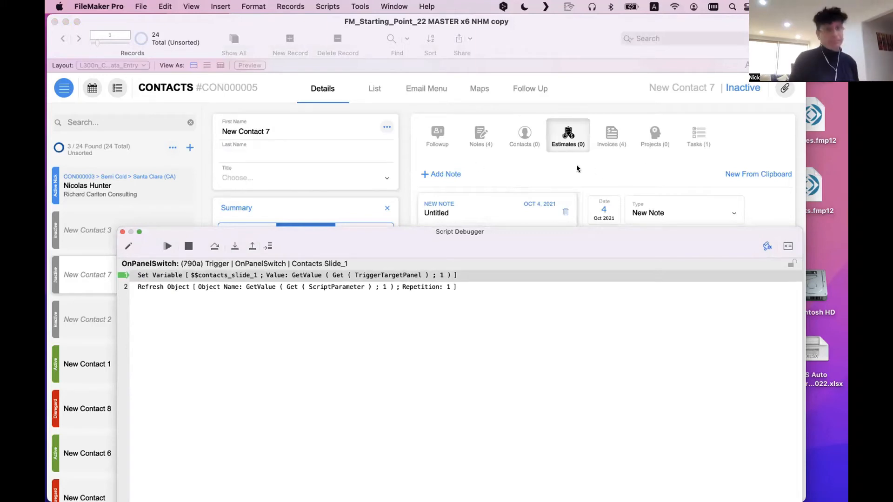
Step through both lines of the OnPanelSwitch script and the rest of the Slide Navigation script until it ends.
{"action": "left_click", "coordinate": [236, 246]}
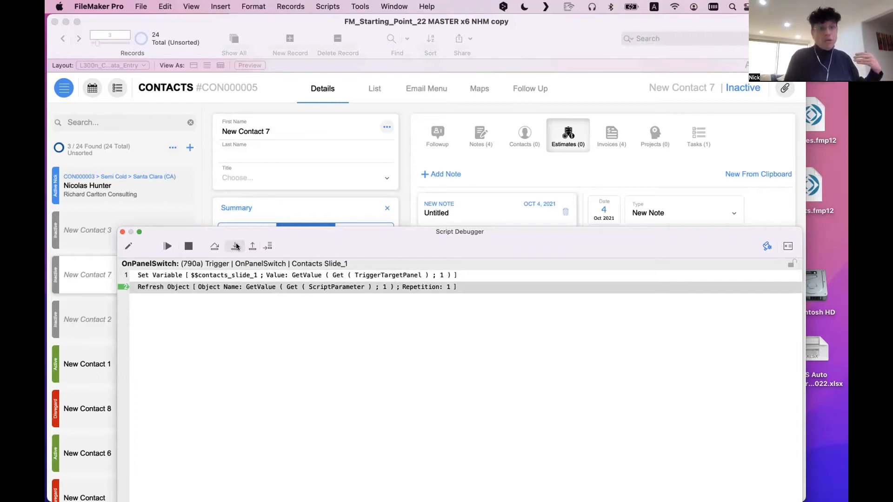
{"action": "left_click", "coordinate": [237, 246]}
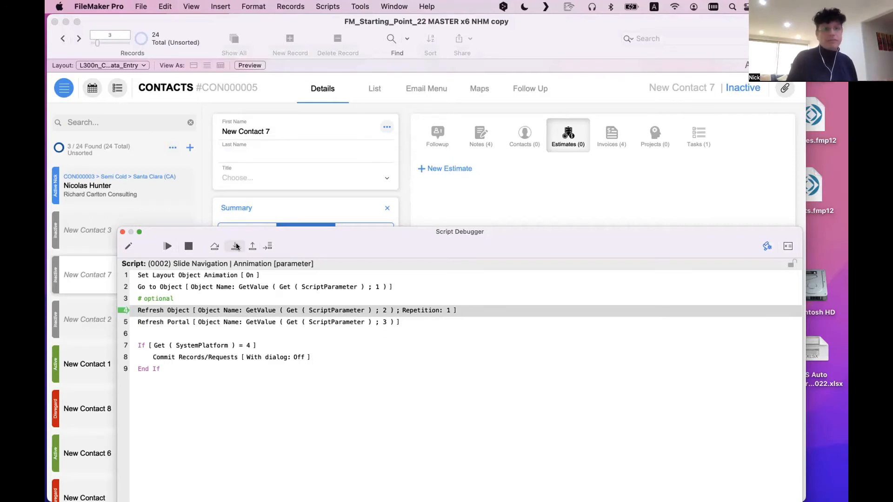
{"action": "left_click", "coordinate": [235, 246]}
{"action": "left_click", "coordinate": [235, 246]}
{"action": "left_click", "coordinate": [235, 246]}
{"action": "left_click", "coordinate": [235, 246]}
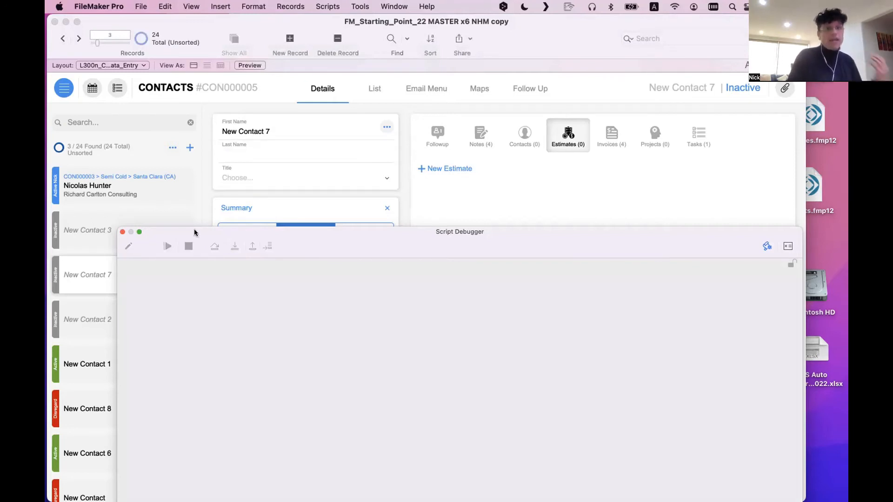
Check the current value of $$contacts_slide_1 in the Data Viewer, then close the viewer.
{"action": "left_click", "coordinate": [360, 6]}
{"action": "left_click", "coordinate": [372, 48]}
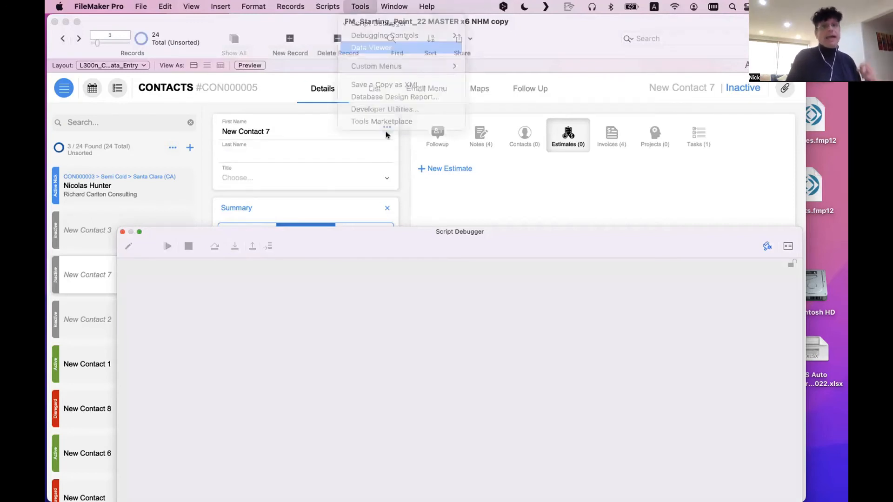
{"action": "left_click", "coordinate": [511, 195]}
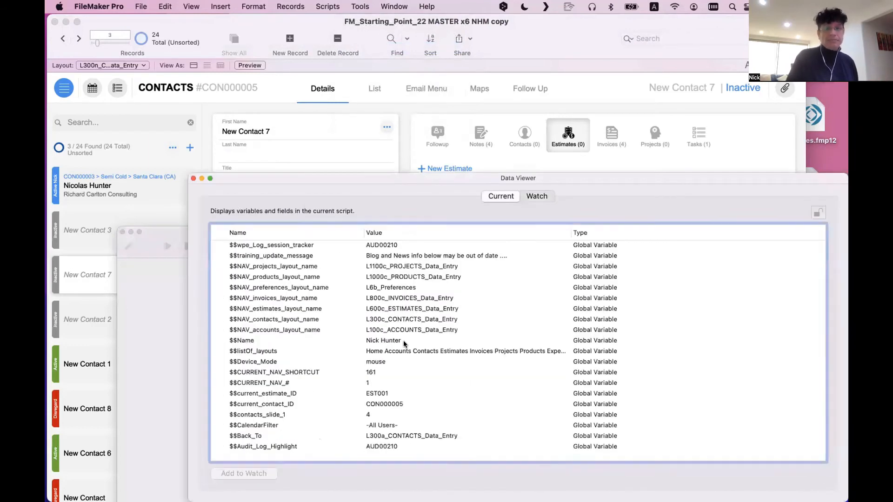
{"action": "left_click", "coordinate": [280, 414]}
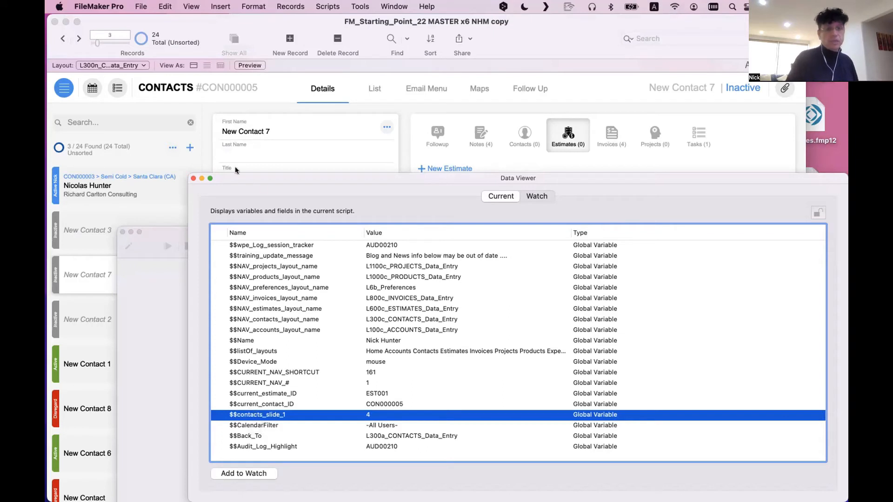
{"action": "left_click", "coordinate": [193, 179]}
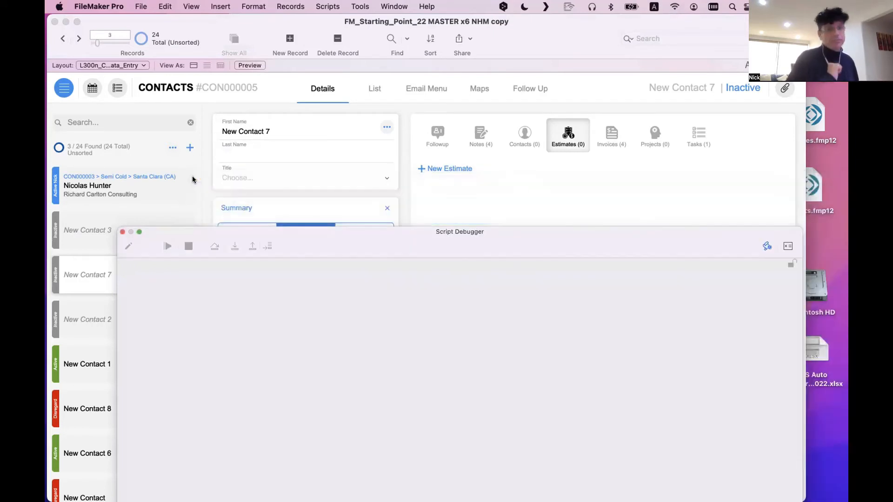
Close the Script Debugger, reopen the Data Viewer below the panel header, and highlight the $$contacts_slide_1 variable.
{"action": "left_click", "coordinate": [122, 232]}
{"action": "left_click", "coordinate": [362, 6]}
{"action": "left_click", "coordinate": [377, 43]}
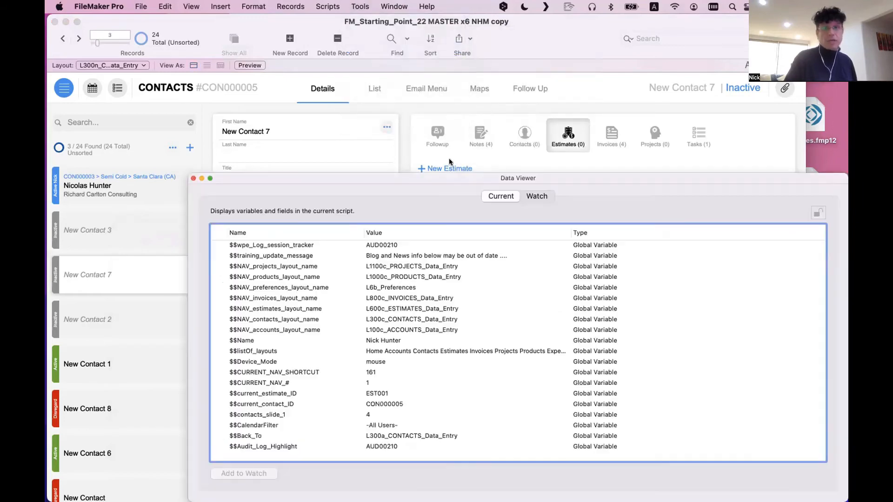
{"action": "left_click_drag", "start_coordinate": [418, 175], "coordinate": [479, 215]}
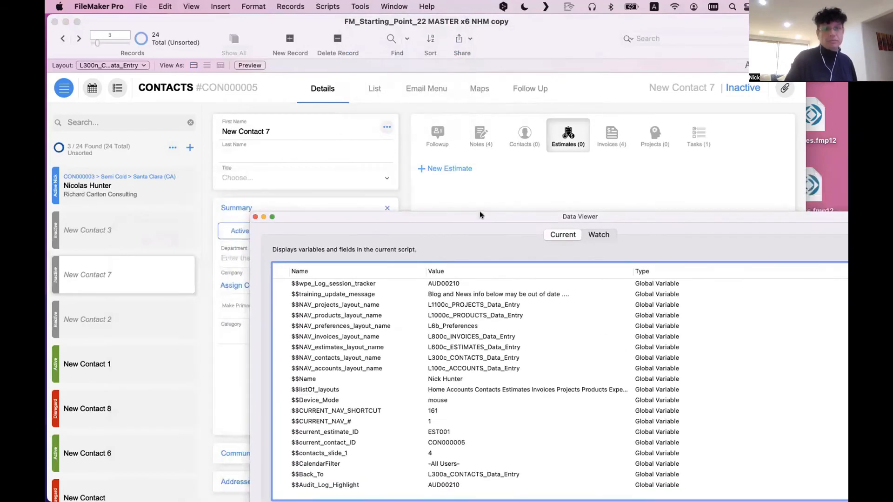
{"action": "left_click", "coordinate": [429, 453]}
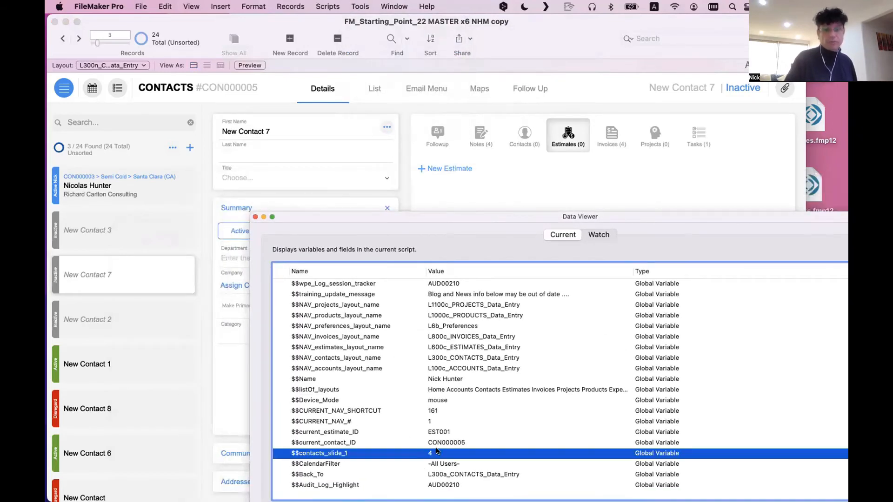
Switch through the Notes, Followup, Projects and Tasks panels while watching $$contacts_slide_1, and close the Data Viewer.
{"action": "left_click", "coordinate": [481, 138]}
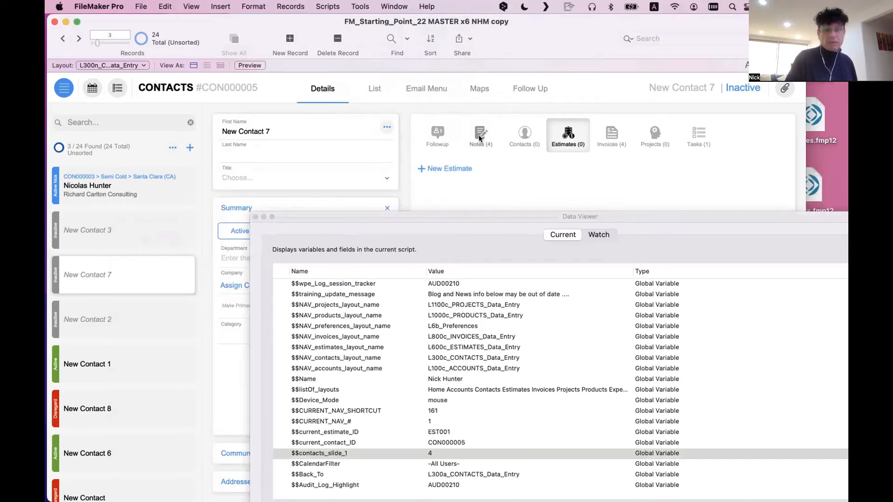
{"action": "left_click", "coordinate": [480, 138]}
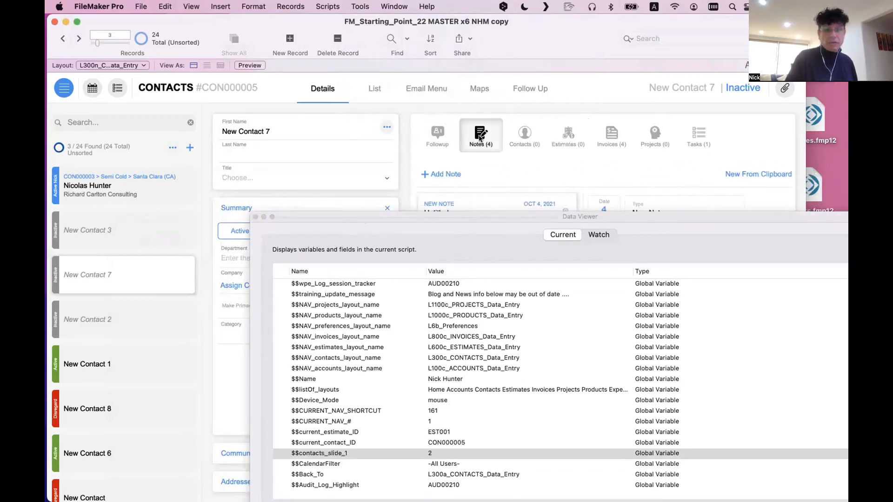
{"action": "left_click", "coordinate": [440, 145]}
{"action": "left_click", "coordinate": [654, 138]}
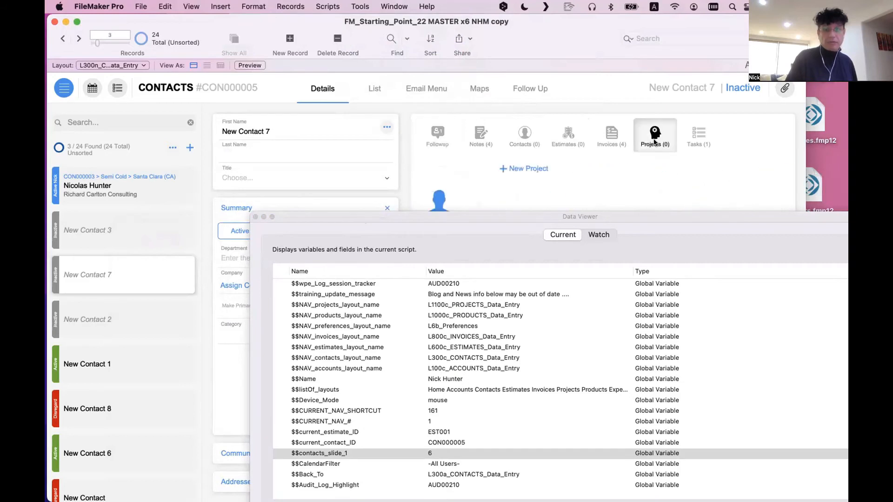
{"action": "left_click", "coordinate": [700, 135]}
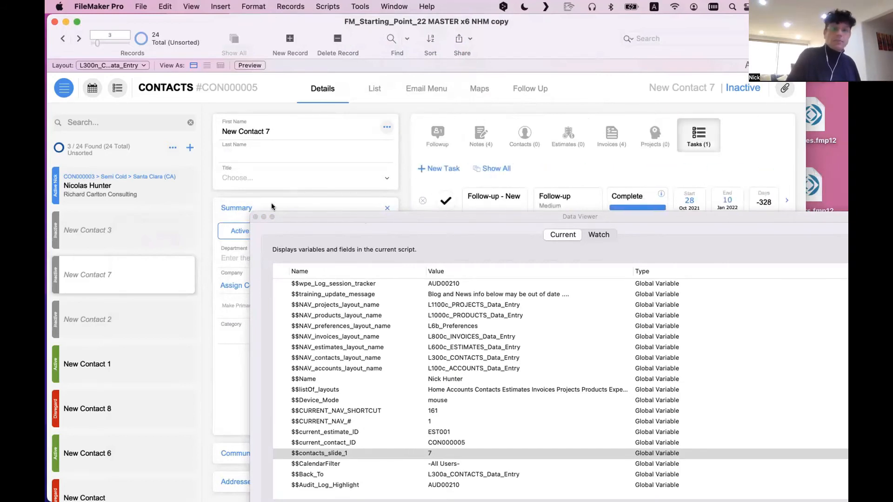
{"action": "left_click", "coordinate": [255, 217]}
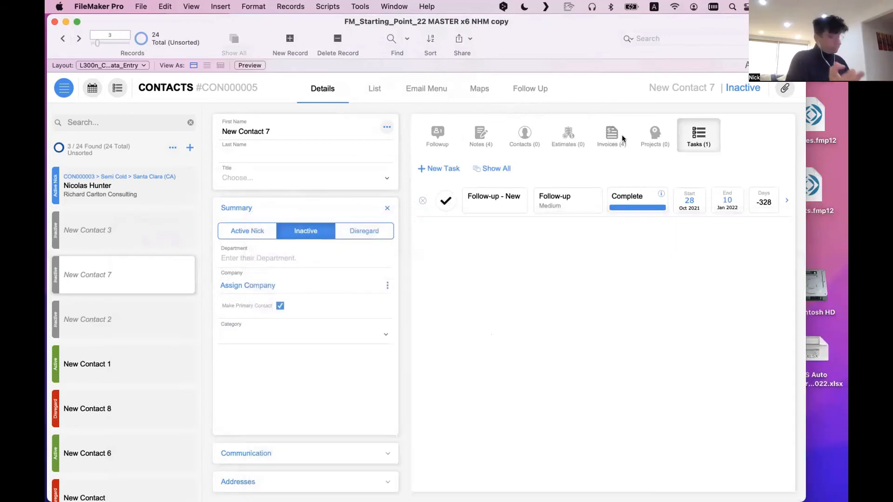
Enter Layout mode and open the Button Bar Setup for the button_5 segment of navigation_bar_1.
{"action": "key", "text": "super+l"}
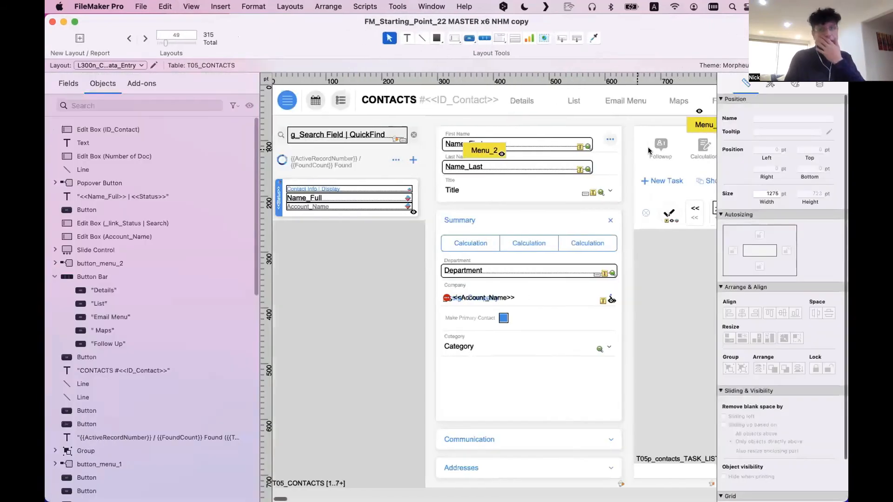
{"action": "scroll", "coordinate": [648, 147], "scroll_direction": "right", "scroll_amount": 5}
{"action": "left_click", "coordinate": [672, 156]}
{"action": "left_click", "coordinate": [672, 156]}
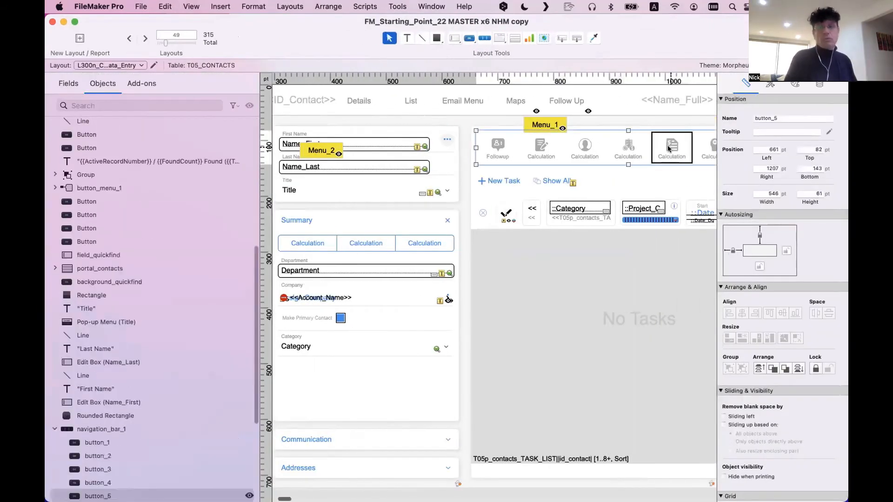
{"action": "double_click", "coordinate": [673, 156]}
Inspect $$contacts_slide_1 in the Active Segment calculation, leave it without changes, and compare it with the selected segment's object name.
{"action": "left_click", "coordinate": [438, 138]}
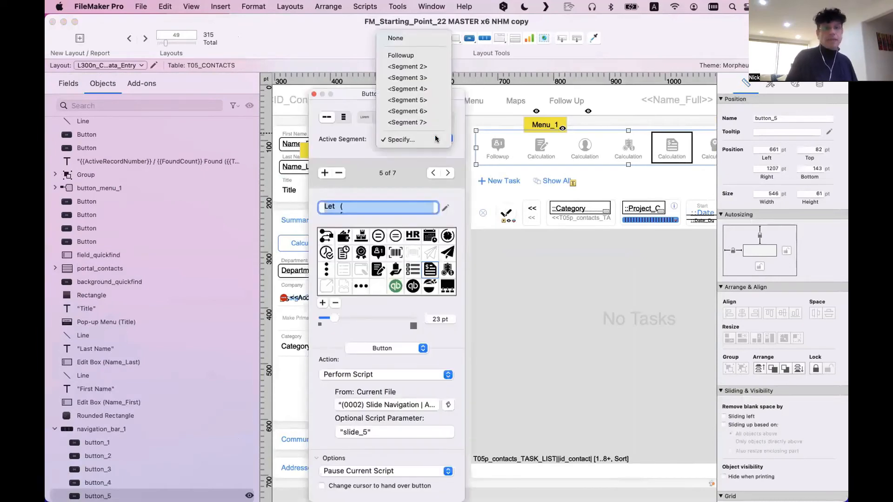
{"action": "left_click", "coordinate": [436, 139]}
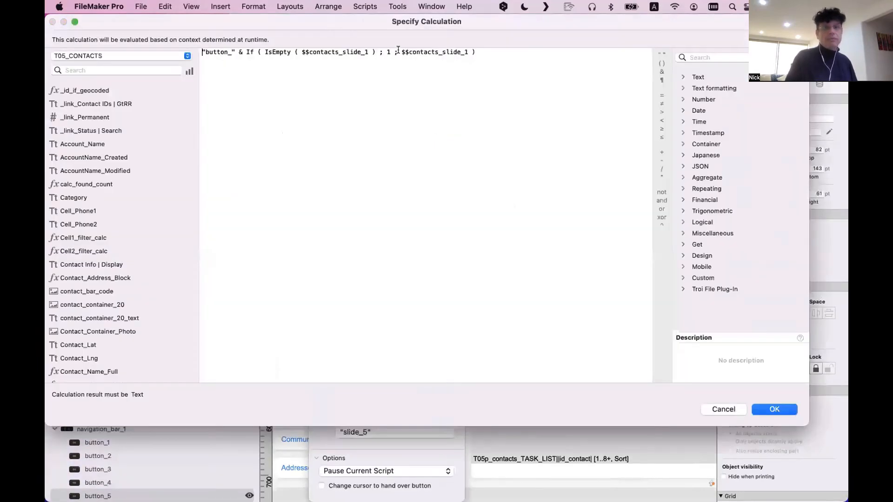
{"action": "left_click_drag", "start_coordinate": [401, 52], "coordinate": [467, 50]}
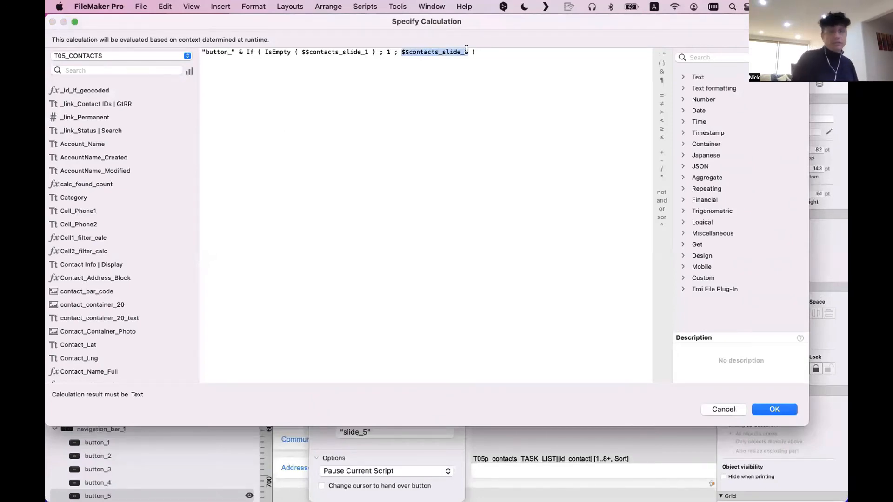
{"action": "key", "text": "Escape"}
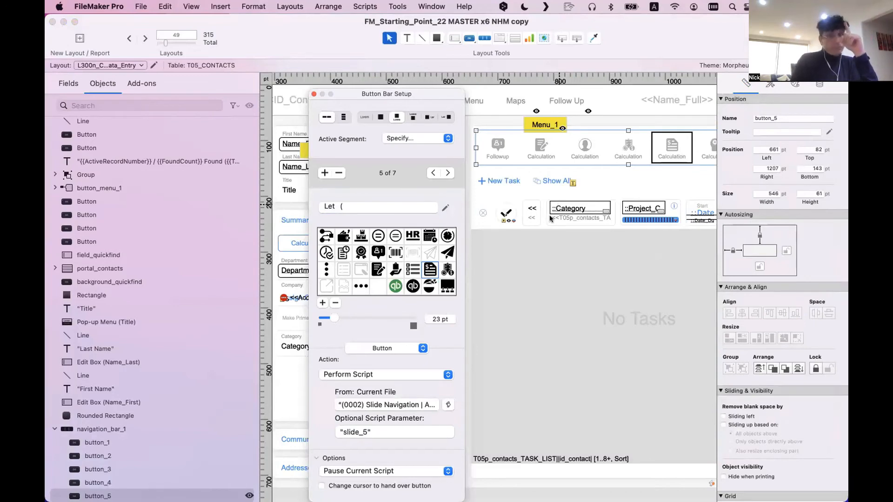
{"action": "left_click", "coordinate": [769, 117]}
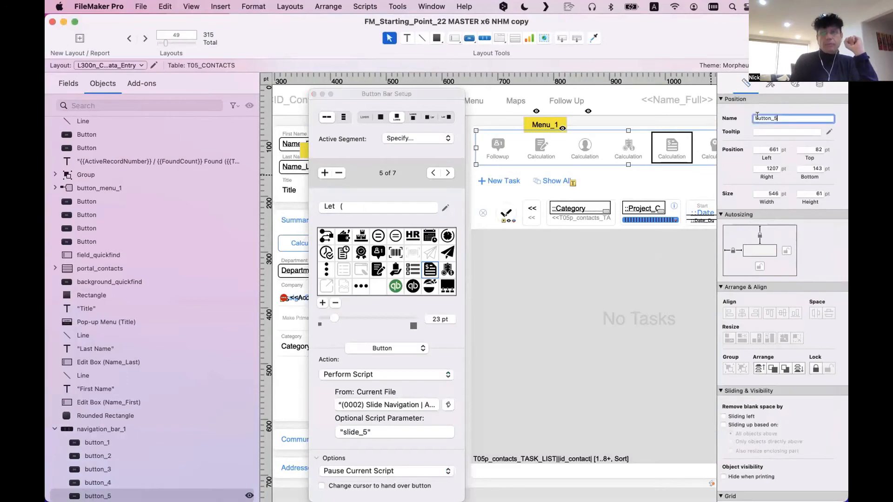